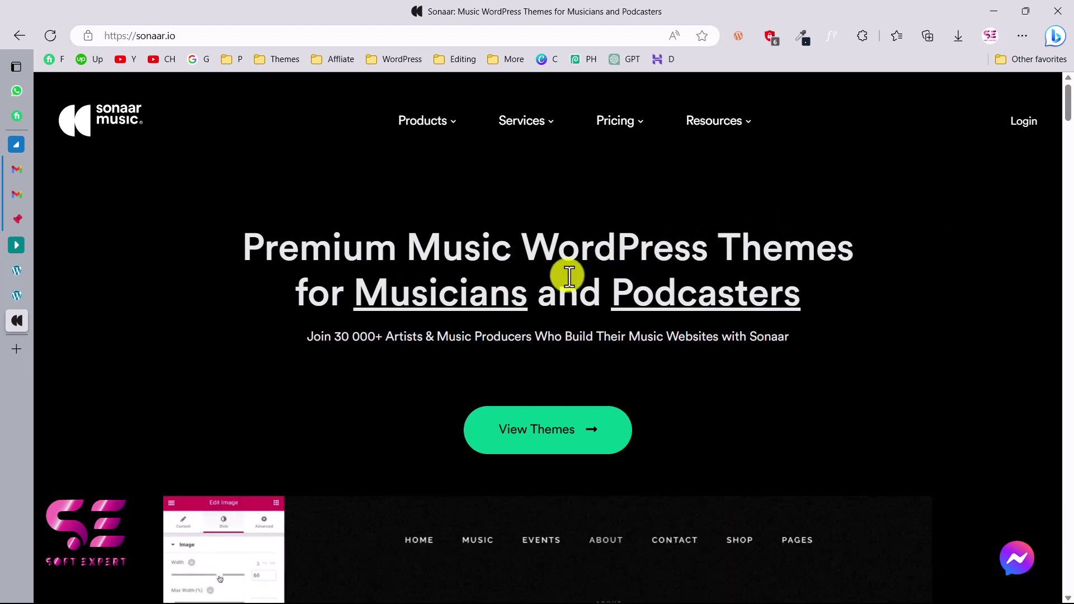
Scroll to the theme grid and show the Products menu: MP3 Audio Player, WordPress Themes, Elementor Templates Kit.
{"action": "scroll", "coordinate": [820, 295], "scroll_direction": "down", "scroll_amount": 5}
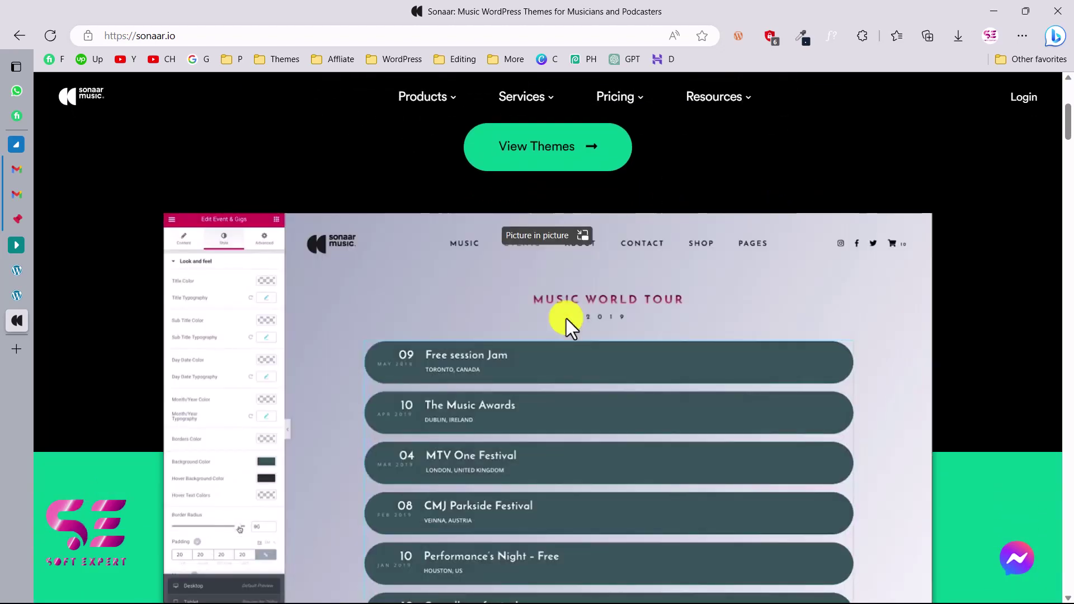
{"action": "scroll", "coordinate": [566, 318], "scroll_direction": "down", "scroll_amount": 2}
{"action": "scroll", "coordinate": [566, 317], "scroll_direction": "down", "scroll_amount": 5}
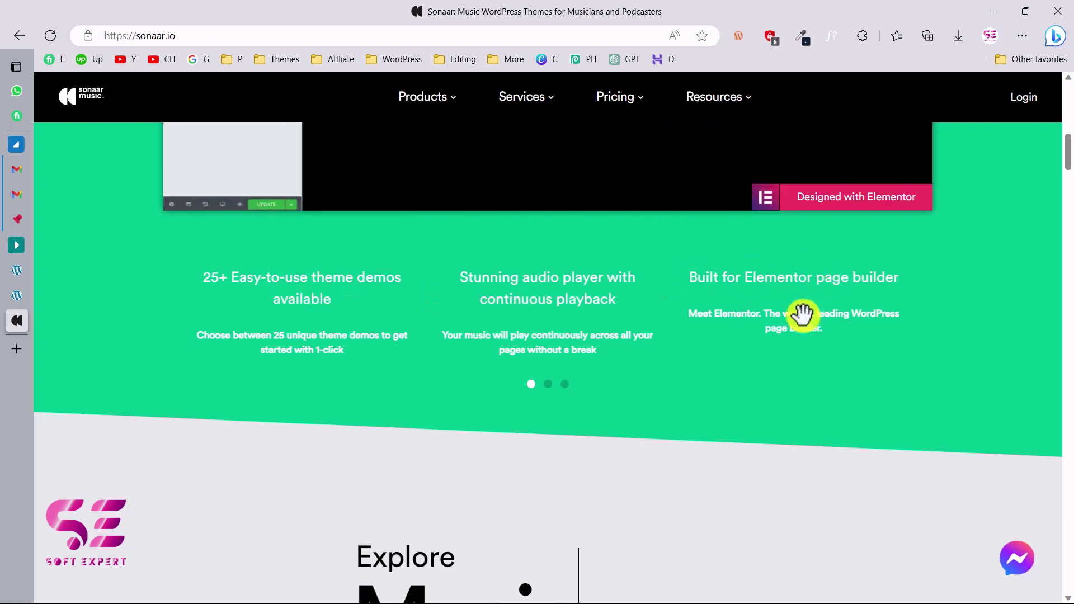
{"action": "scroll", "coordinate": [803, 315], "scroll_direction": "down", "scroll_amount": 6}
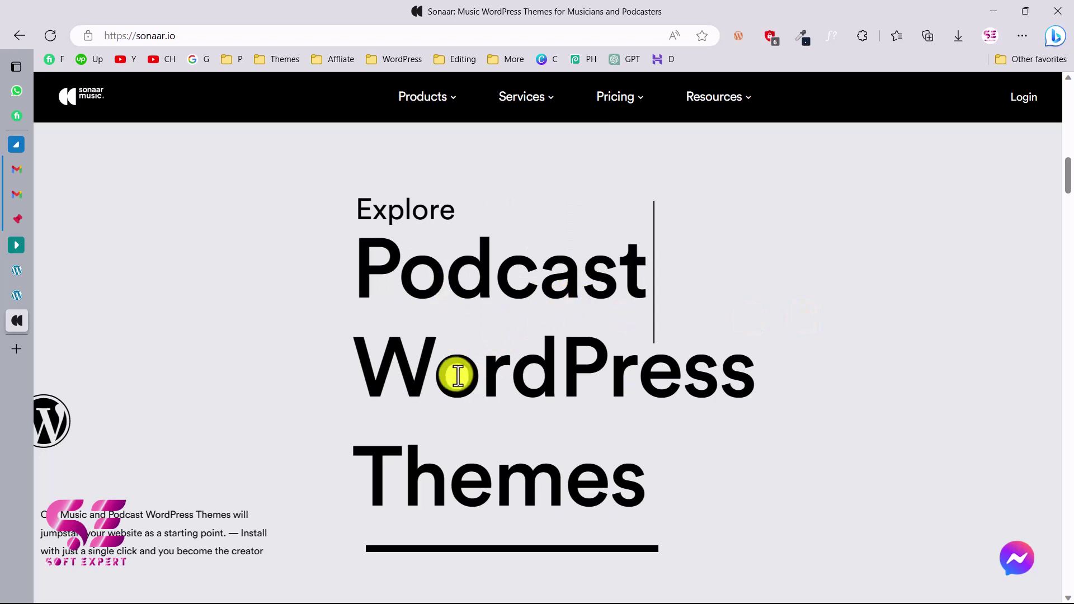
{"action": "scroll", "coordinate": [462, 369], "scroll_direction": "down", "scroll_amount": 10}
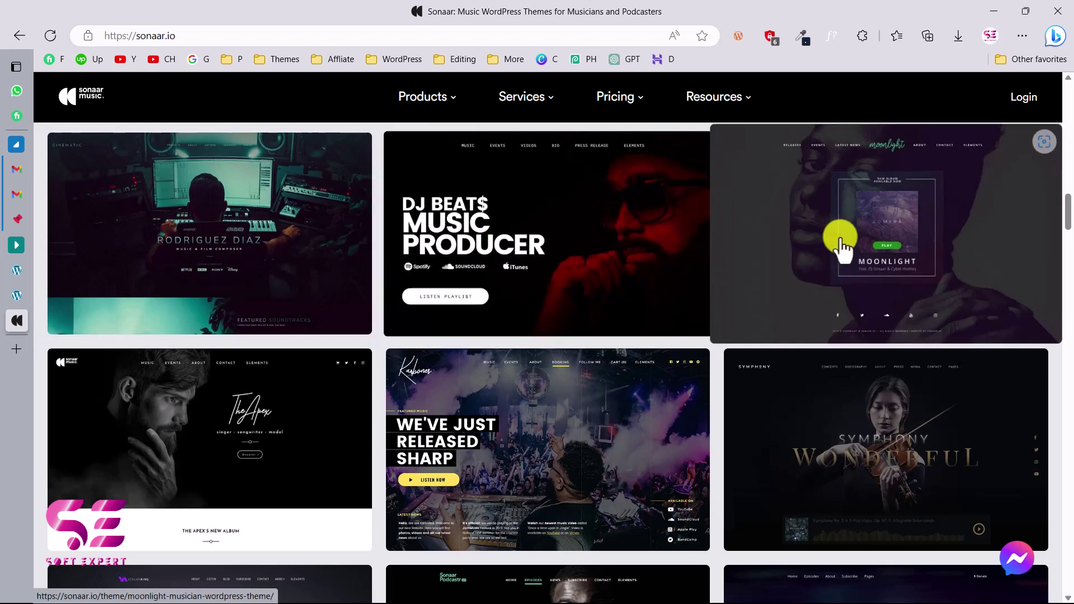
{"action": "mouse_move", "coordinate": [443, 93]}
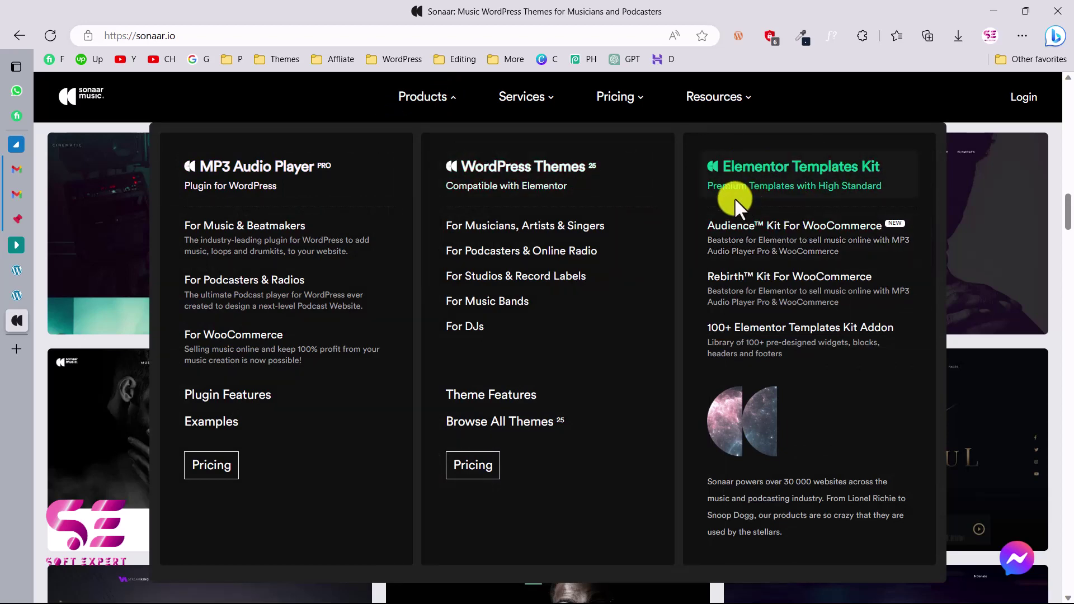
Browse the theme showcase and open The Podcrafters Podcast Show theme's product page.
{"action": "scroll", "coordinate": [853, 340], "scroll_direction": "down", "scroll_amount": 5}
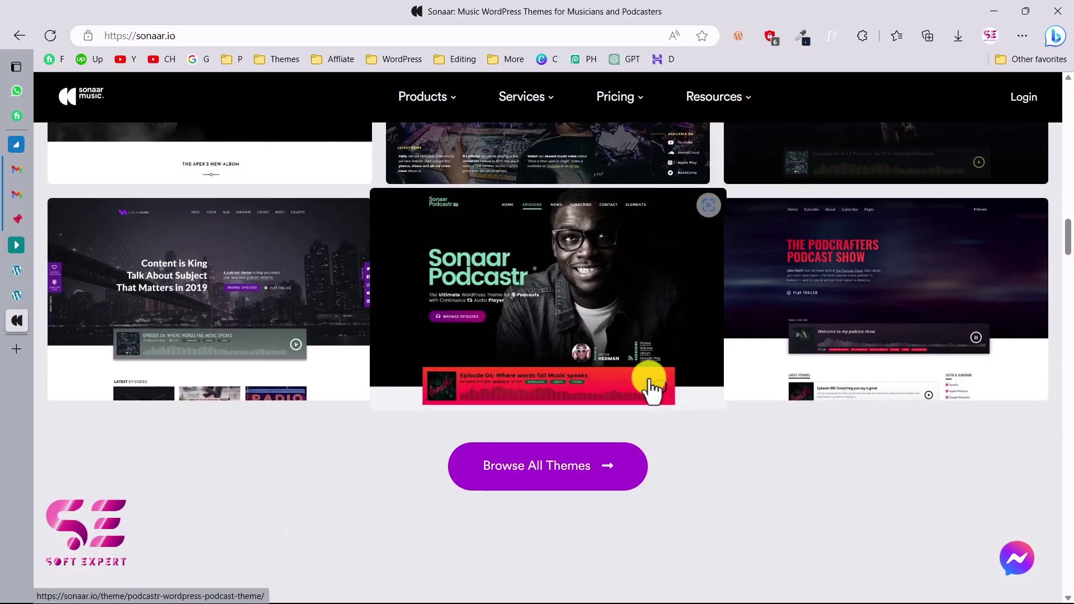
{"action": "scroll", "coordinate": [651, 386], "scroll_direction": "down", "scroll_amount": 8}
{"action": "scroll", "coordinate": [651, 386], "scroll_direction": "down", "scroll_amount": 3}
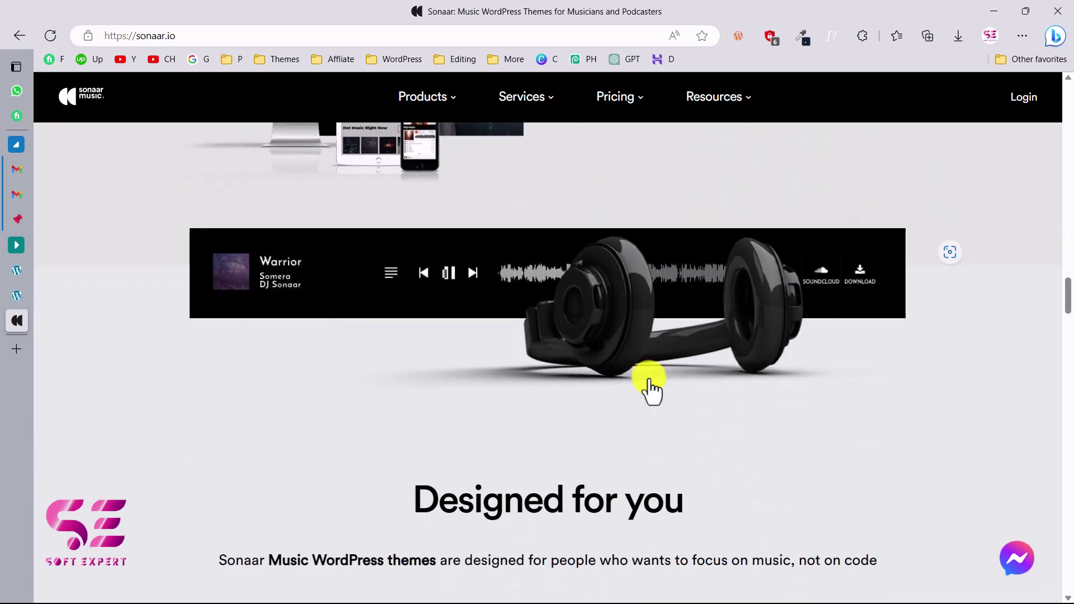
{"action": "scroll", "coordinate": [498, 310], "scroll_direction": "down", "scroll_amount": 4}
{"action": "scroll", "coordinate": [432, 328], "scroll_direction": "down", "scroll_amount": 2}
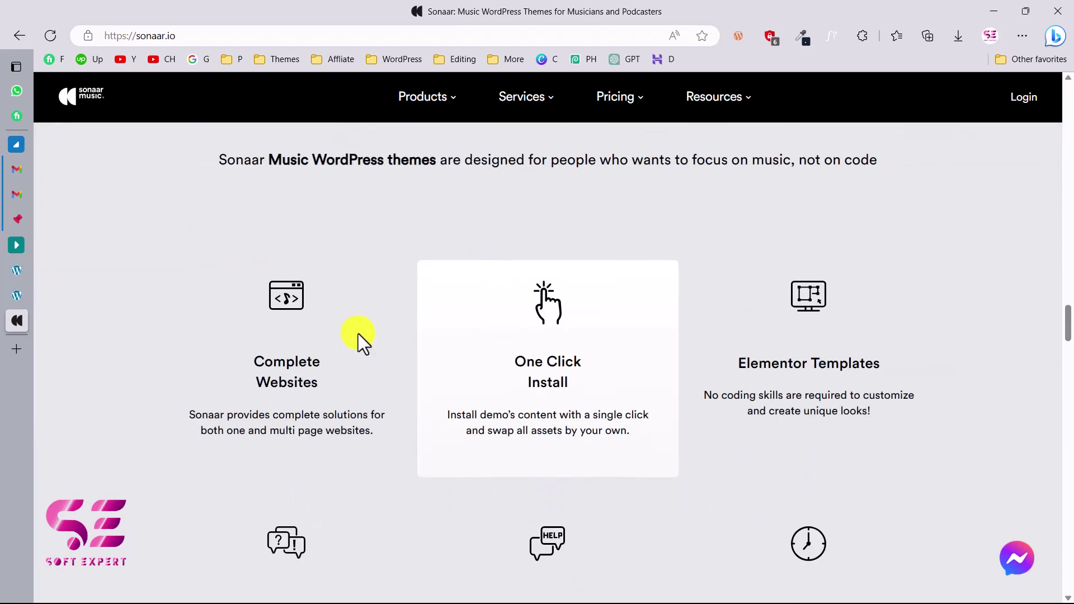
{"action": "scroll", "coordinate": [401, 319], "scroll_direction": "down", "scroll_amount": 5}
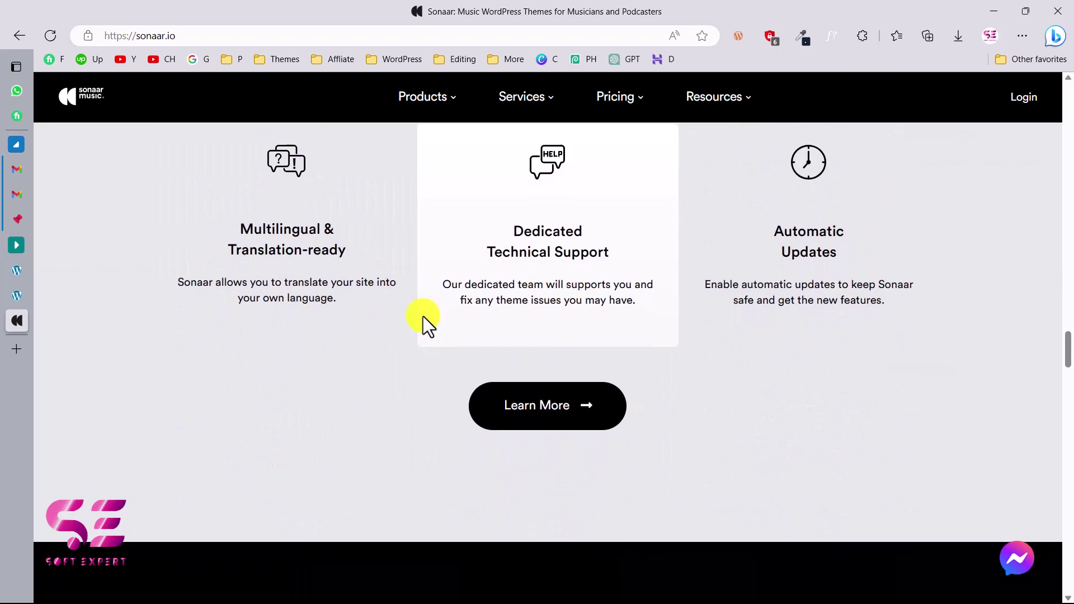
{"action": "scroll", "coordinate": [423, 316], "scroll_direction": "up", "scroll_amount": 5}
{"action": "scroll", "coordinate": [423, 317], "scroll_direction": "up", "scroll_amount": 15}
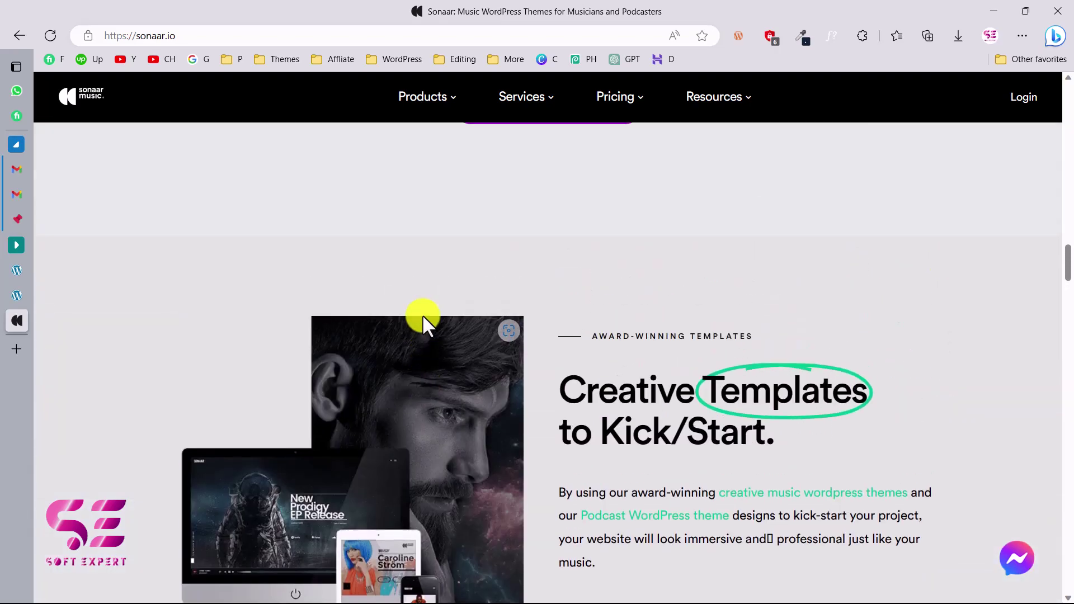
{"action": "scroll", "coordinate": [423, 316], "scroll_direction": "up", "scroll_amount": 5}
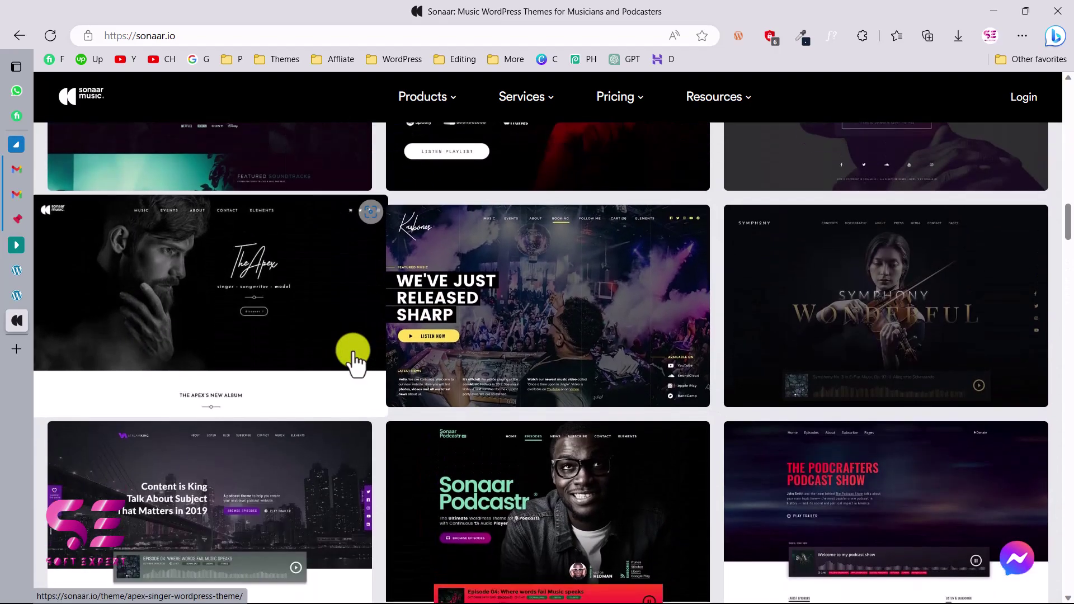
{"action": "scroll", "coordinate": [834, 274], "scroll_direction": "down", "scroll_amount": 1}
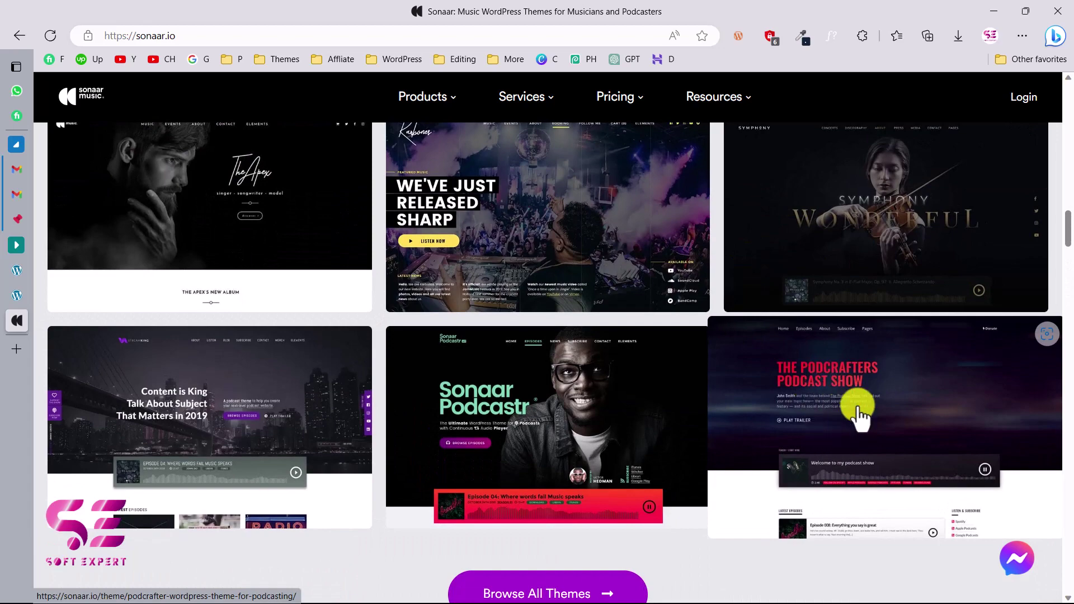
{"action": "left_click", "coordinate": [858, 414]}
Review the All Themes plans including $99 Agency, then display the $175 Lifetime Membership plan.
{"action": "scroll", "coordinate": [636, 431], "scroll_direction": "down", "scroll_amount": 3}
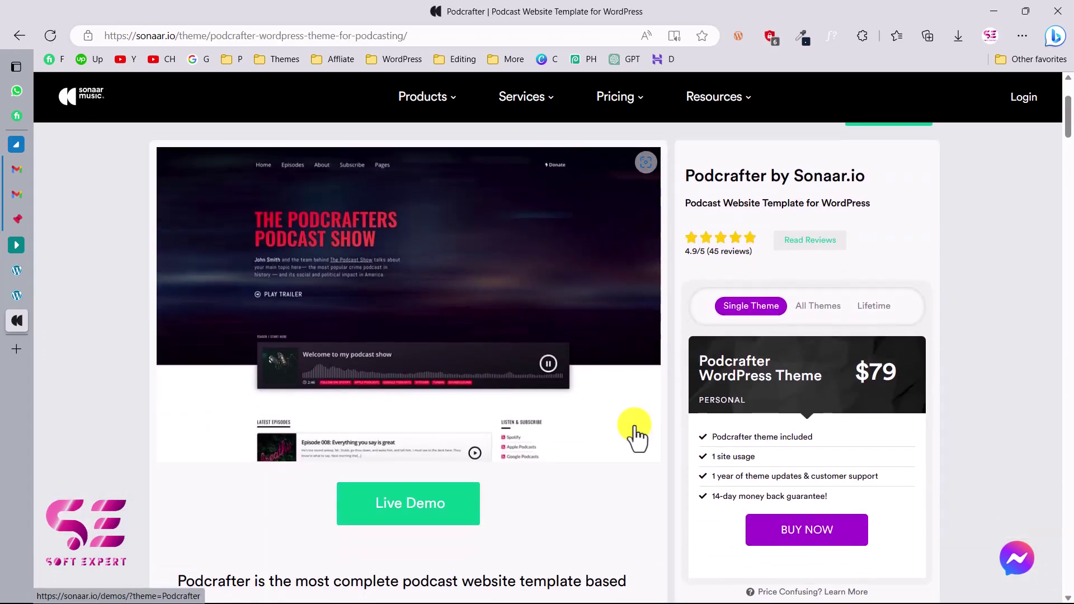
{"action": "scroll", "coordinate": [843, 379], "scroll_direction": "down", "scroll_amount": 3}
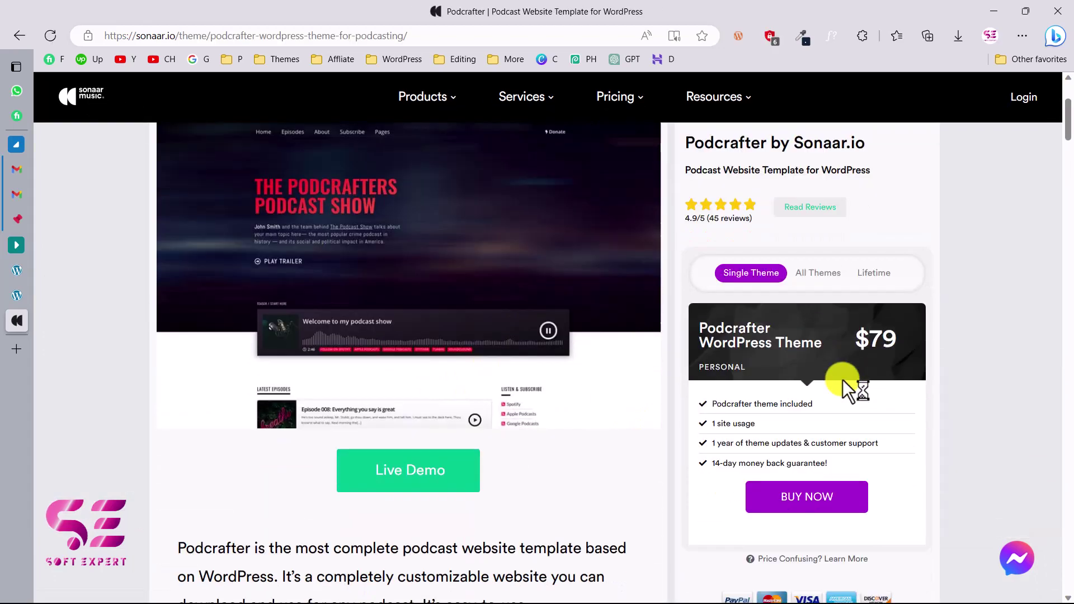
{"action": "scroll", "coordinate": [605, 431], "scroll_direction": "down", "scroll_amount": 2}
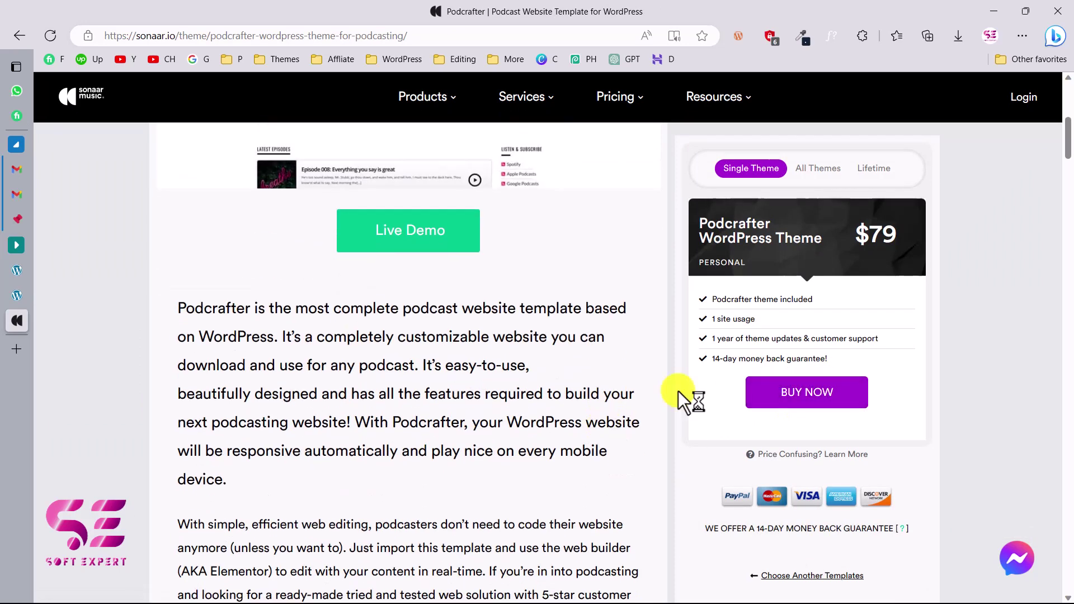
{"action": "scroll", "coordinate": [749, 417], "scroll_direction": "up", "scroll_amount": 7}
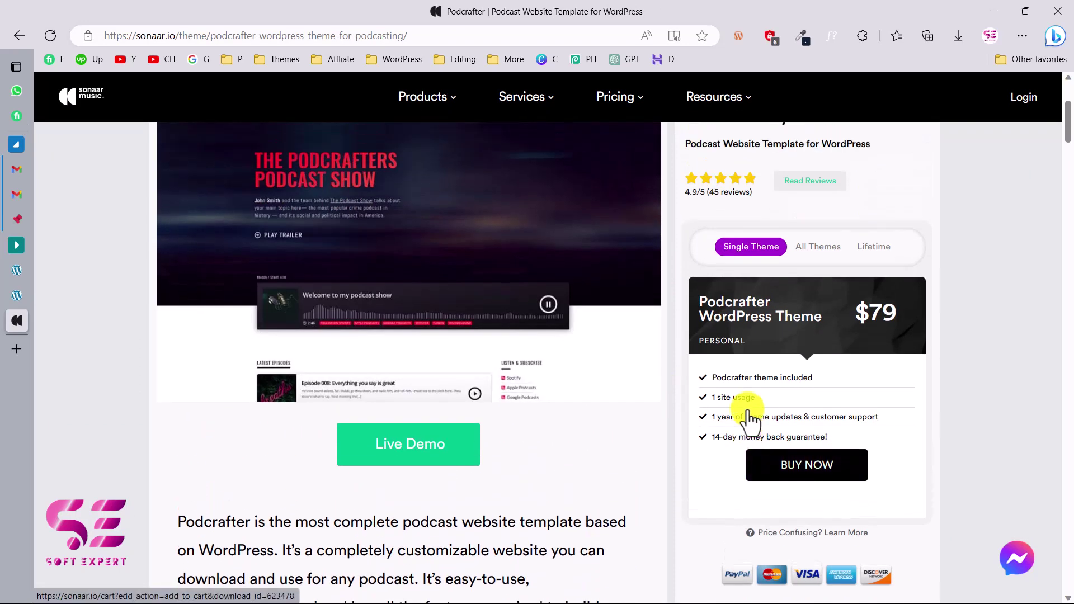
{"action": "left_click", "coordinate": [818, 455]}
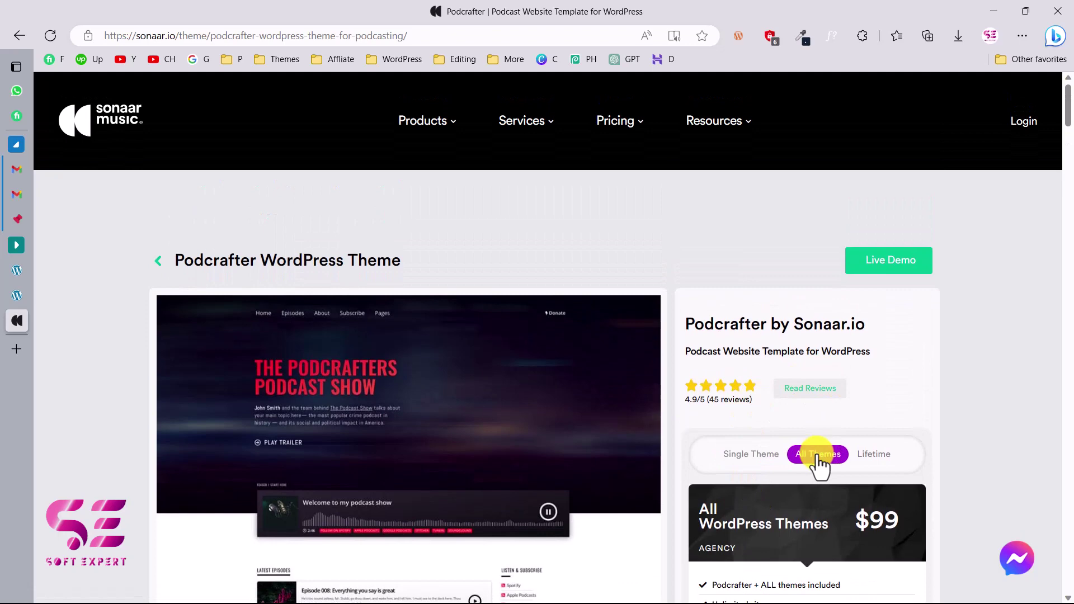
{"action": "scroll", "coordinate": [819, 463], "scroll_direction": "down", "scroll_amount": 3}
{"action": "triple_click", "coordinate": [851, 371]}
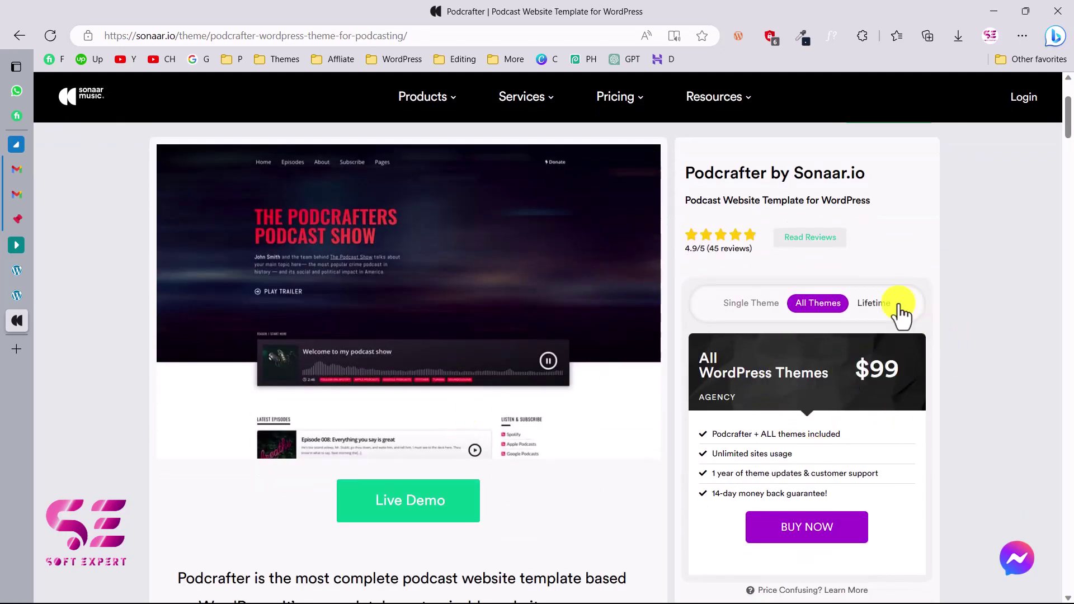
{"action": "left_click", "coordinate": [887, 303]}
{"action": "scroll", "coordinate": [890, 302], "scroll_direction": "down", "scroll_amount": 1}
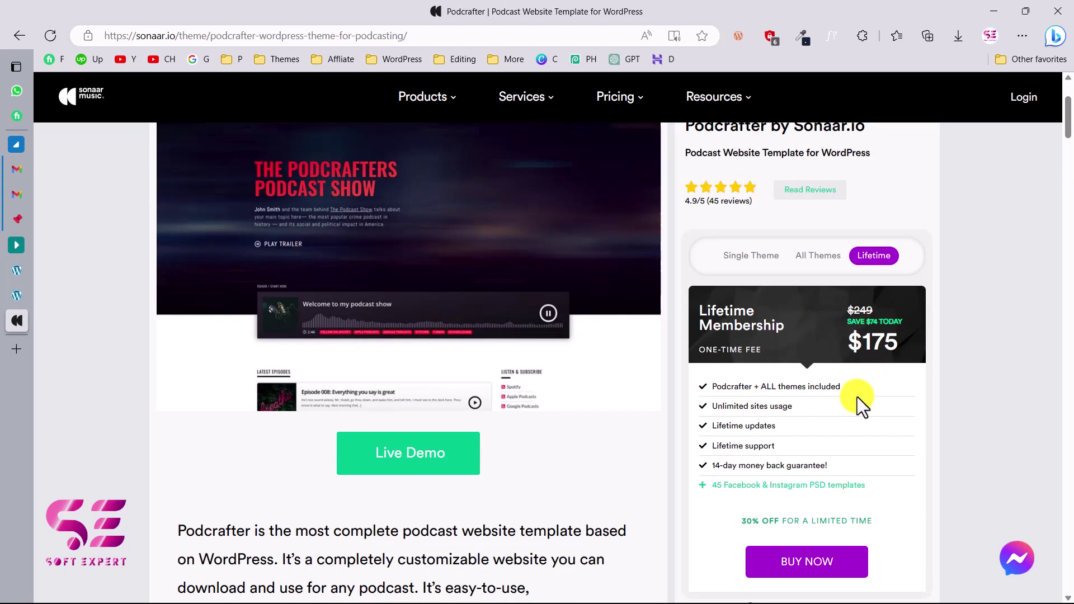
{"action": "scroll", "coordinate": [960, 383], "scroll_direction": "up", "scroll_amount": 3}
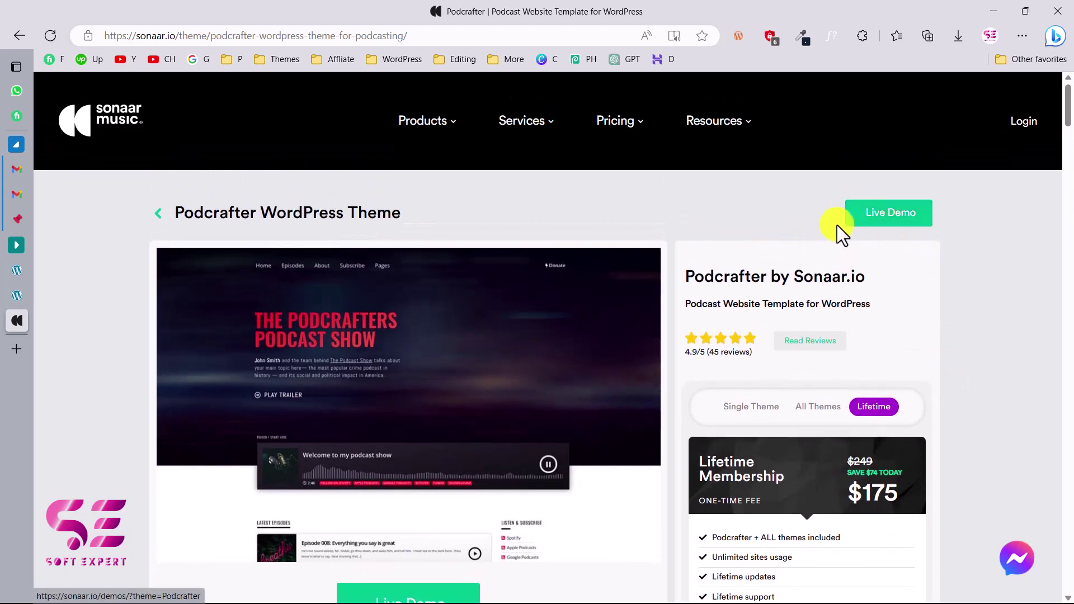
Launch the Podcrafter live demo and play the podcast show's trailer in the audio player.
{"action": "left_click", "coordinate": [852, 224]}
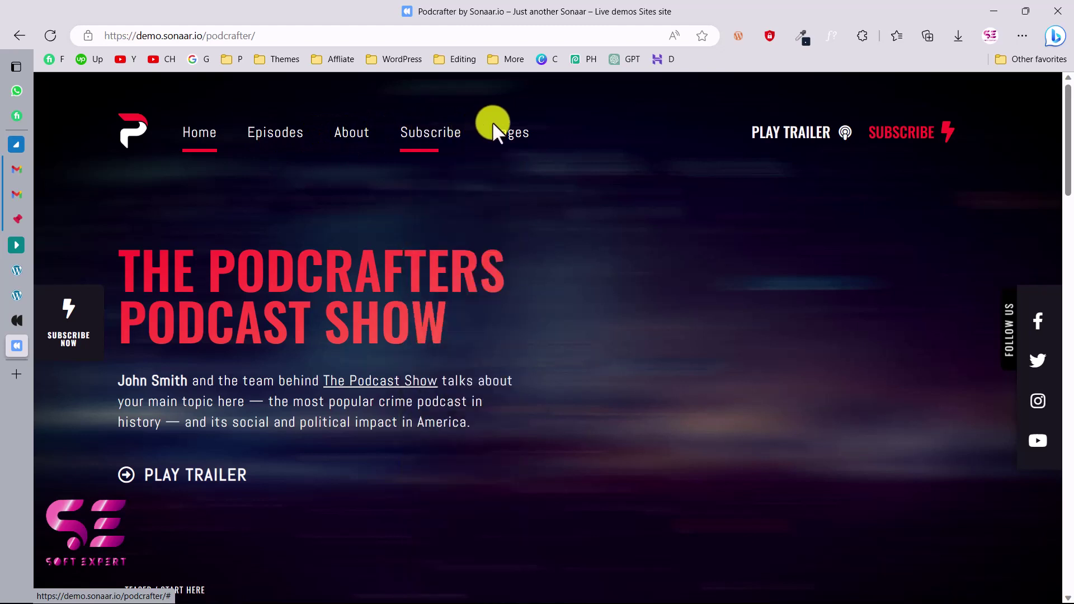
{"action": "mouse_move", "coordinate": [511, 135]}
{"action": "mouse_move", "coordinate": [532, 364]}
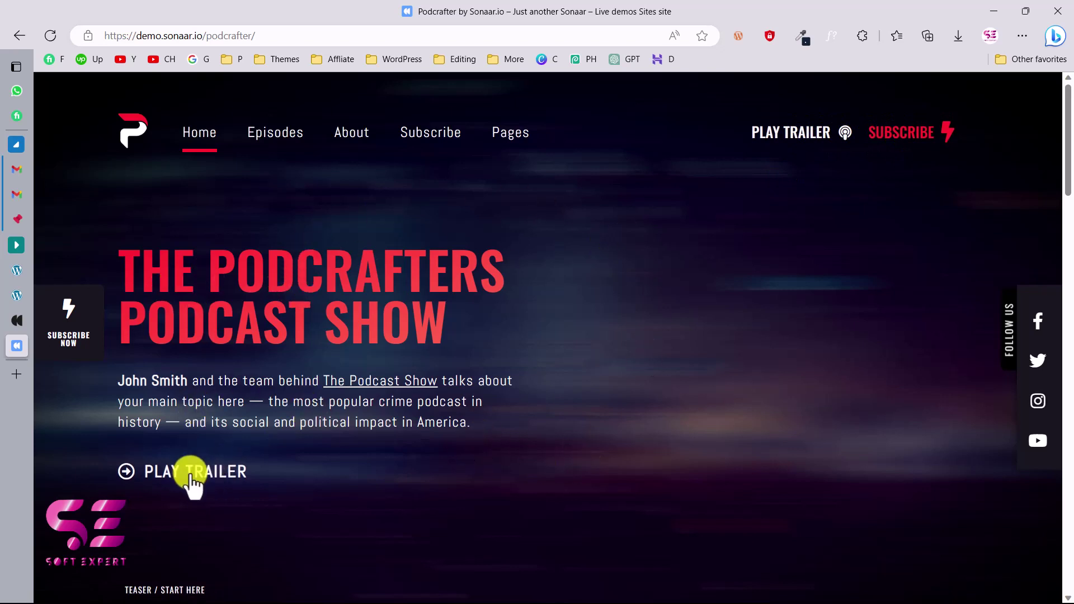
{"action": "left_click", "coordinate": [246, 471]}
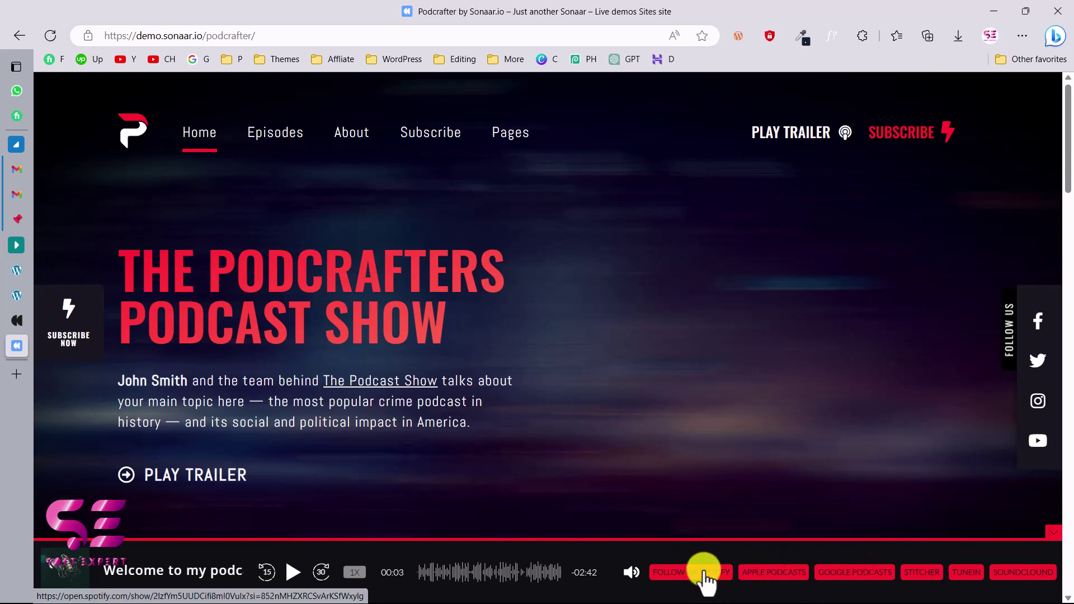
Pause the trailer playback and hide the sticky podcast player.
{"action": "scroll", "coordinate": [798, 385], "scroll_direction": "down", "scroll_amount": 5}
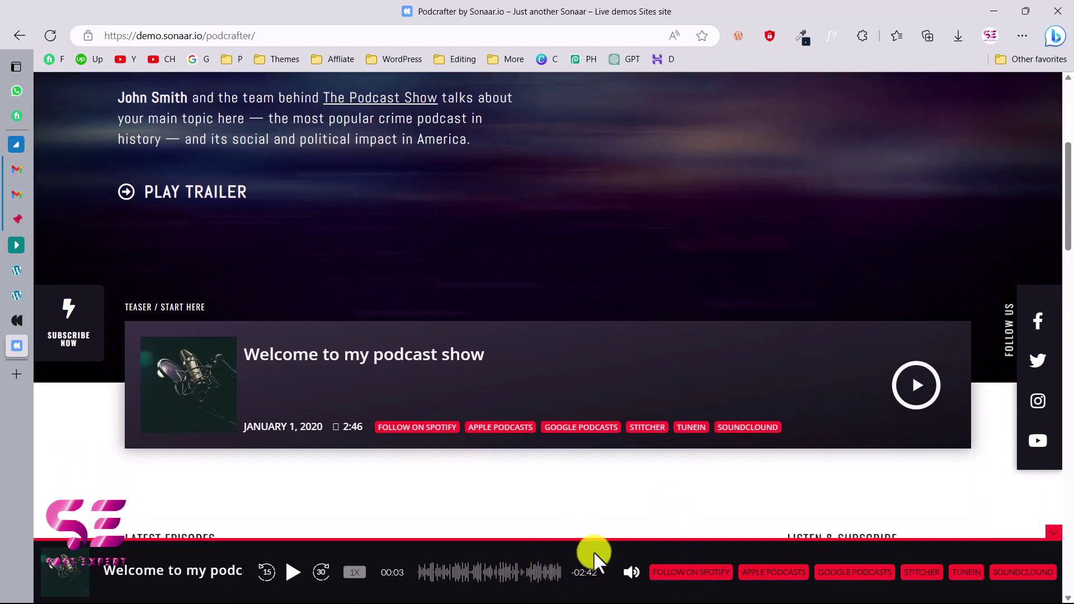
{"action": "mouse_move", "coordinate": [614, 552]}
{"action": "scroll", "coordinate": [569, 479], "scroll_direction": "down", "scroll_amount": 4}
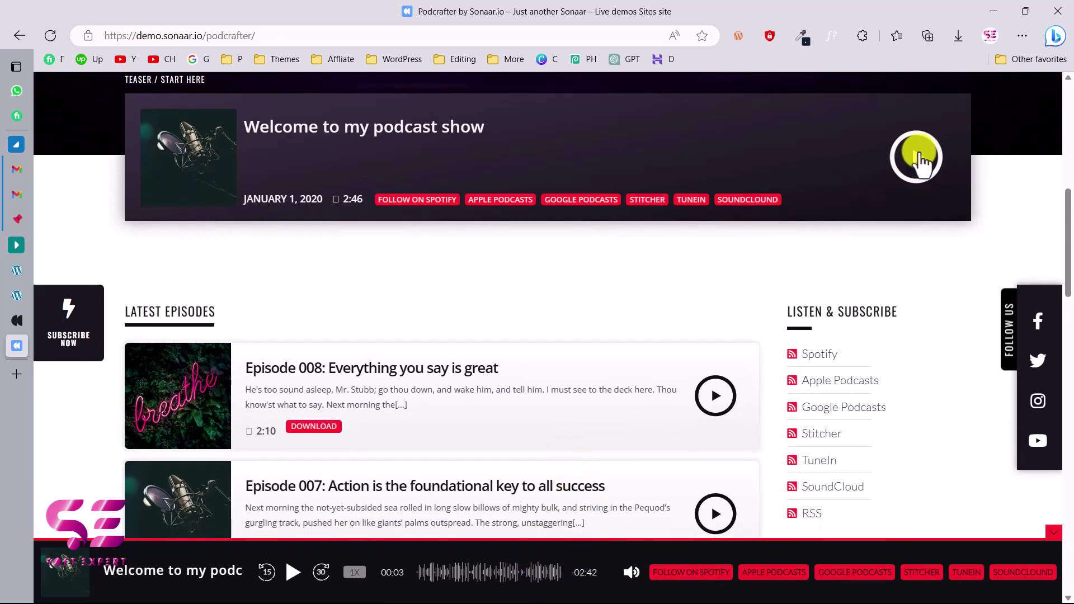
{"action": "left_click", "coordinate": [295, 572]}
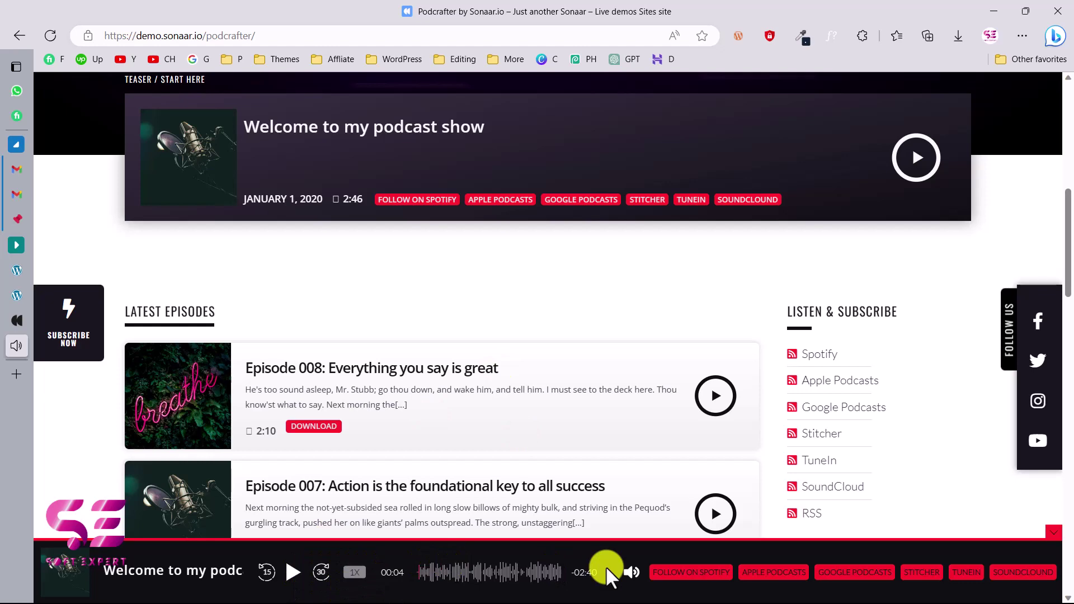
{"action": "left_click", "coordinate": [1055, 536]}
Look through the latest episodes and home hero, then return to the Podcrafter product page.
{"action": "scroll", "coordinate": [895, 478], "scroll_direction": "down", "scroll_amount": 4}
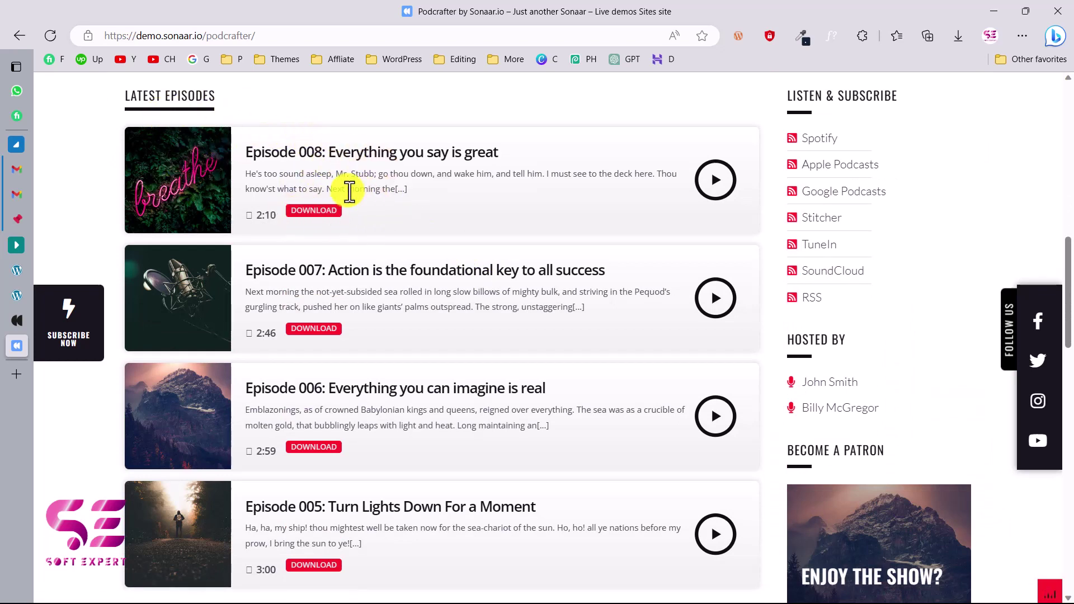
{"action": "scroll", "coordinate": [602, 259], "scroll_direction": "down", "scroll_amount": 6}
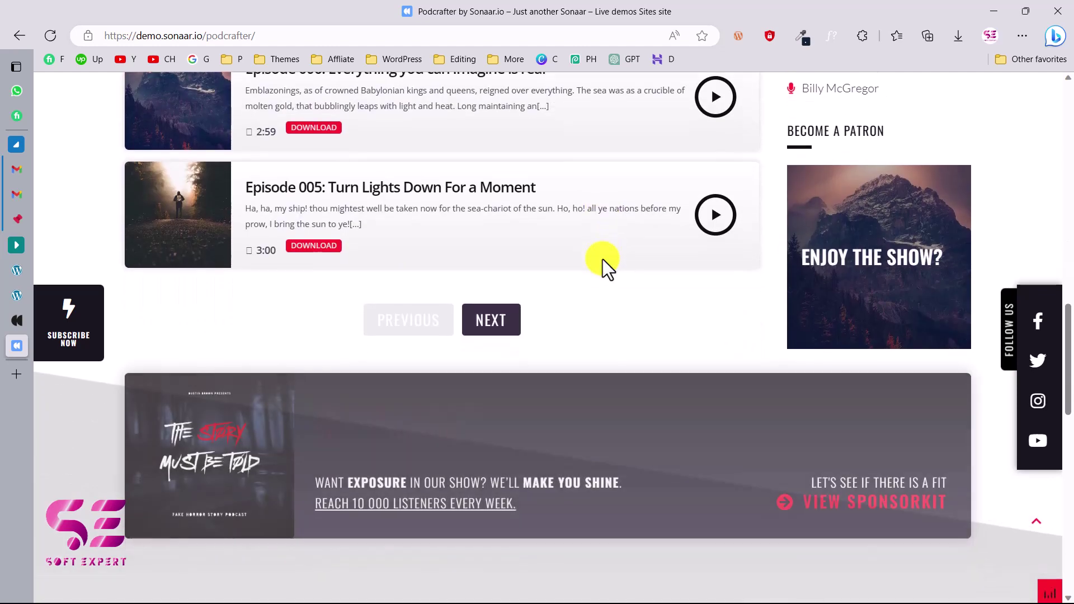
{"action": "scroll", "coordinate": [415, 343], "scroll_direction": "down", "scroll_amount": 2}
{"action": "scroll", "coordinate": [532, 359], "scroll_direction": "down", "scroll_amount": 6}
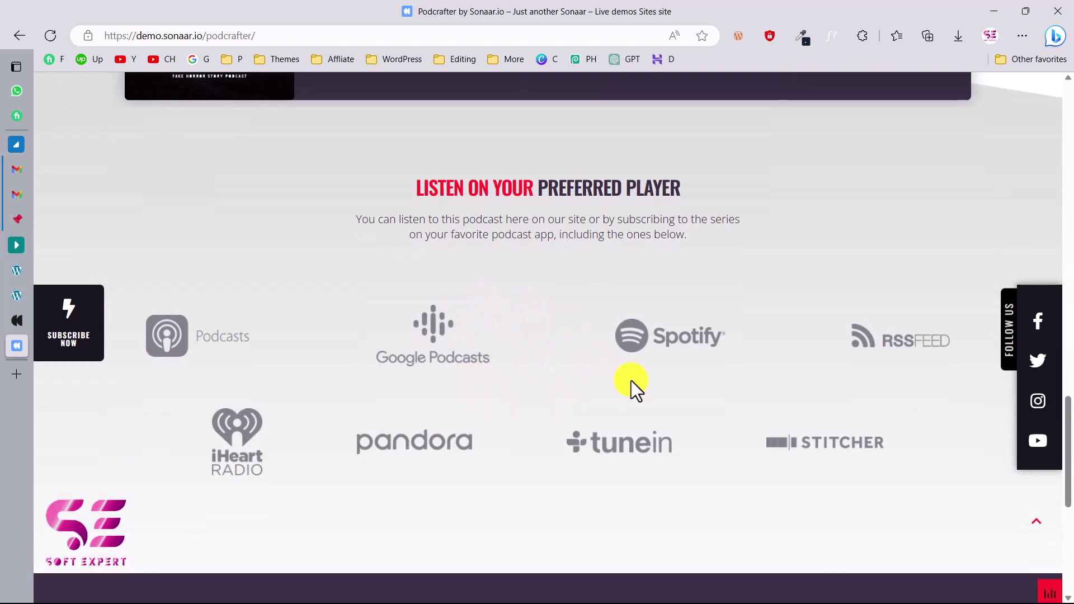
{"action": "scroll", "coordinate": [631, 381], "scroll_direction": "down", "scroll_amount": 7}
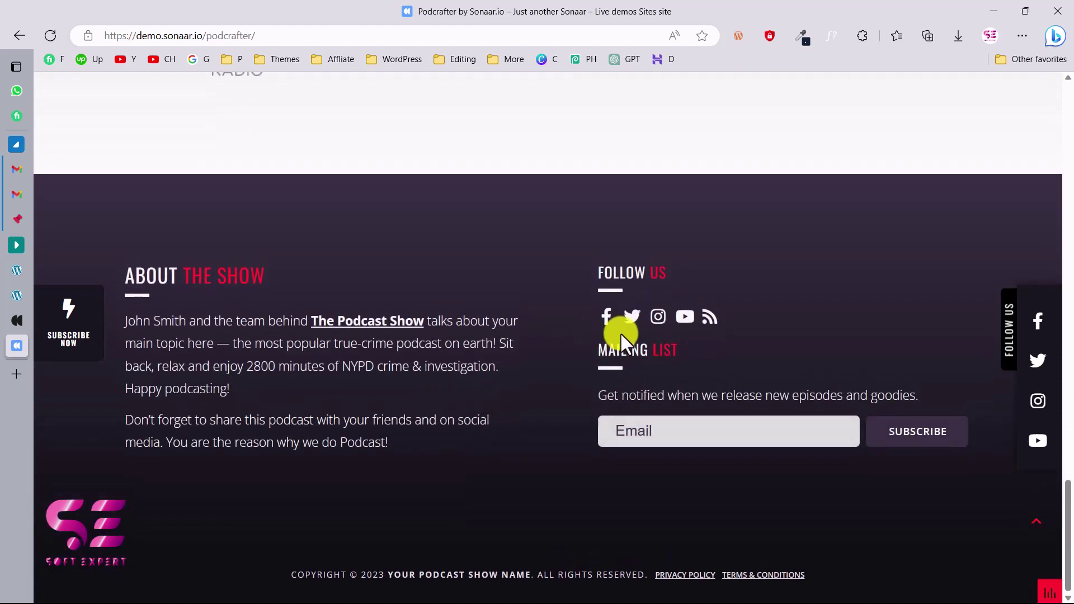
{"action": "scroll", "coordinate": [620, 331], "scroll_direction": "up", "scroll_amount": 20}
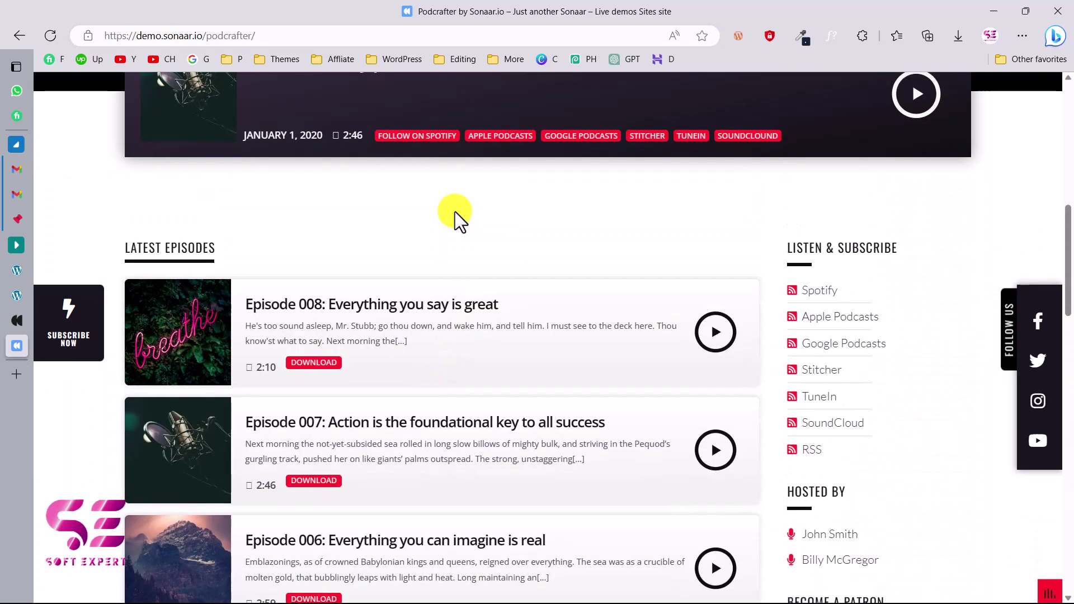
{"action": "scroll", "coordinate": [839, 163], "scroll_direction": "down", "scroll_amount": 3}
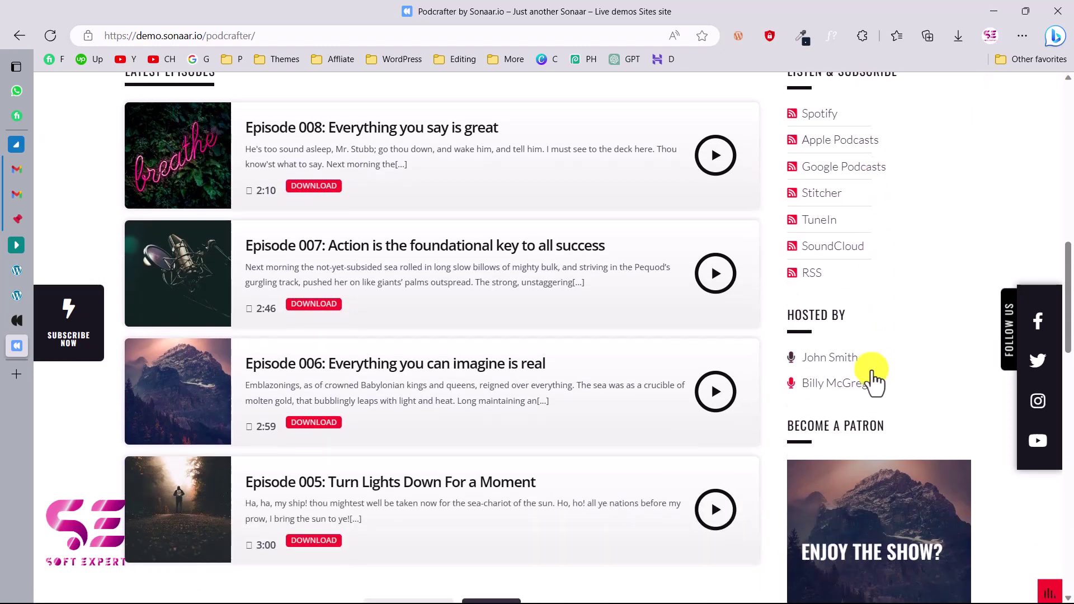
{"action": "scroll", "coordinate": [871, 358], "scroll_direction": "down", "scroll_amount": 4}
{"action": "scroll", "coordinate": [875, 408], "scroll_direction": "up", "scroll_amount": 20}
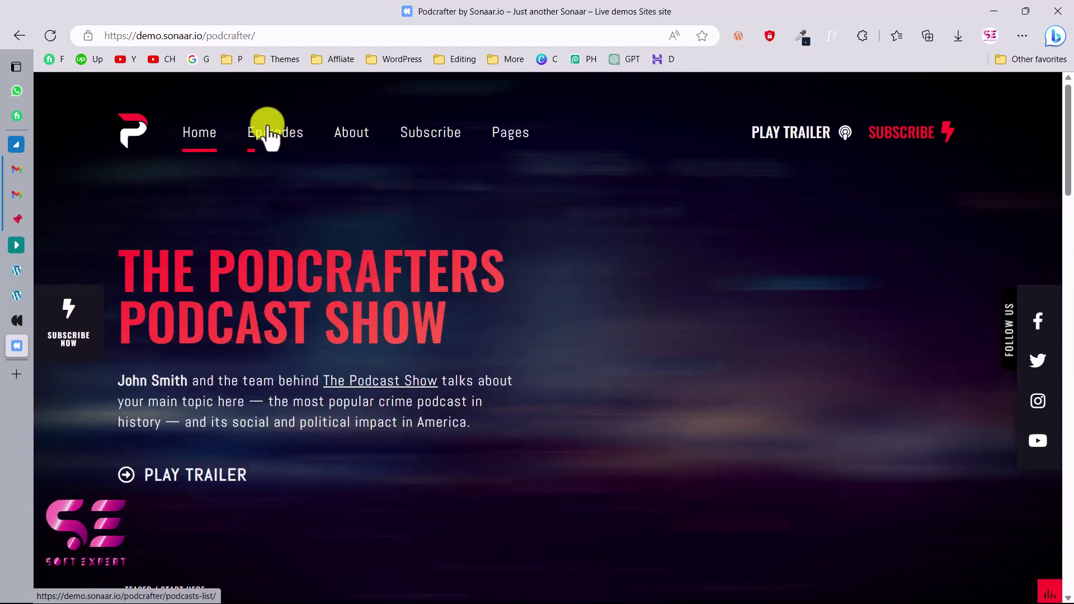
{"action": "mouse_move", "coordinate": [510, 134]}
{"action": "mouse_move", "coordinate": [566, 376]}
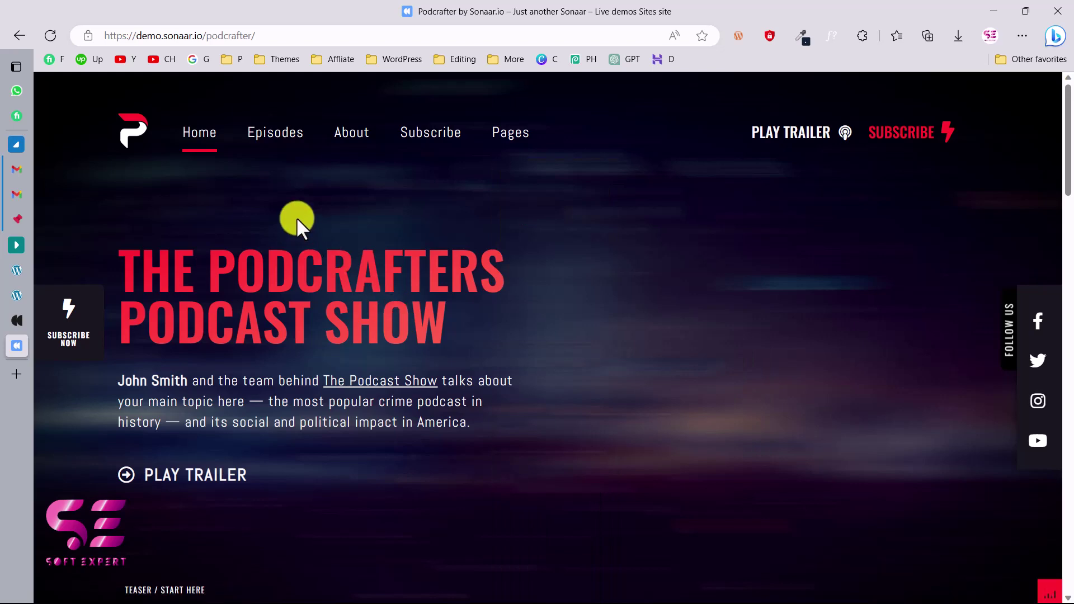
{"action": "left_click", "coordinate": [20, 320]}
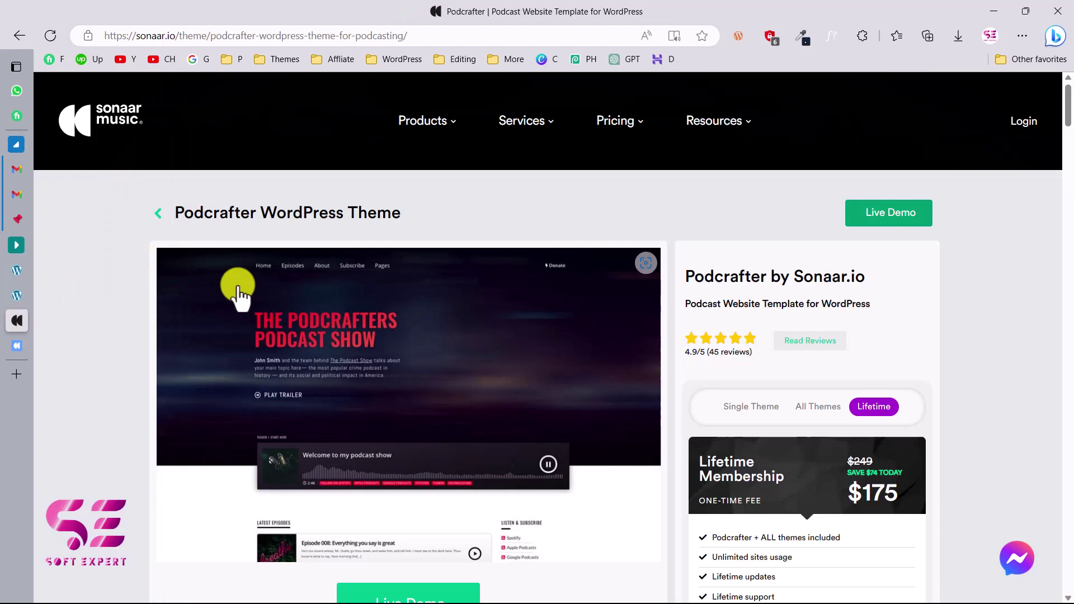
{"action": "scroll", "coordinate": [303, 224], "scroll_direction": "down", "scroll_amount": 3}
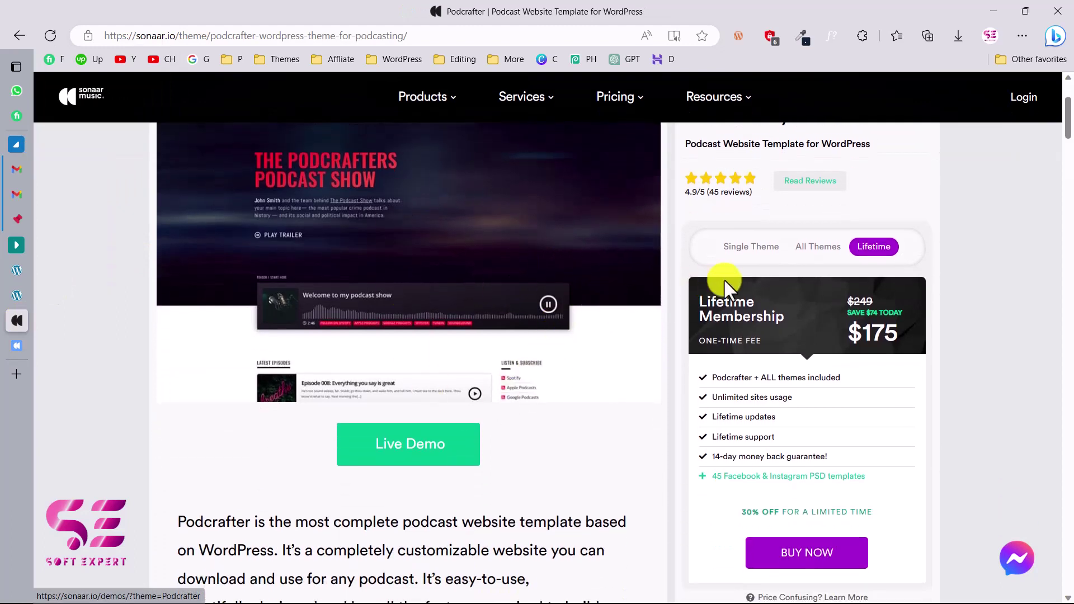
{"action": "scroll", "coordinate": [818, 223], "scroll_direction": "up", "scroll_amount": 1}
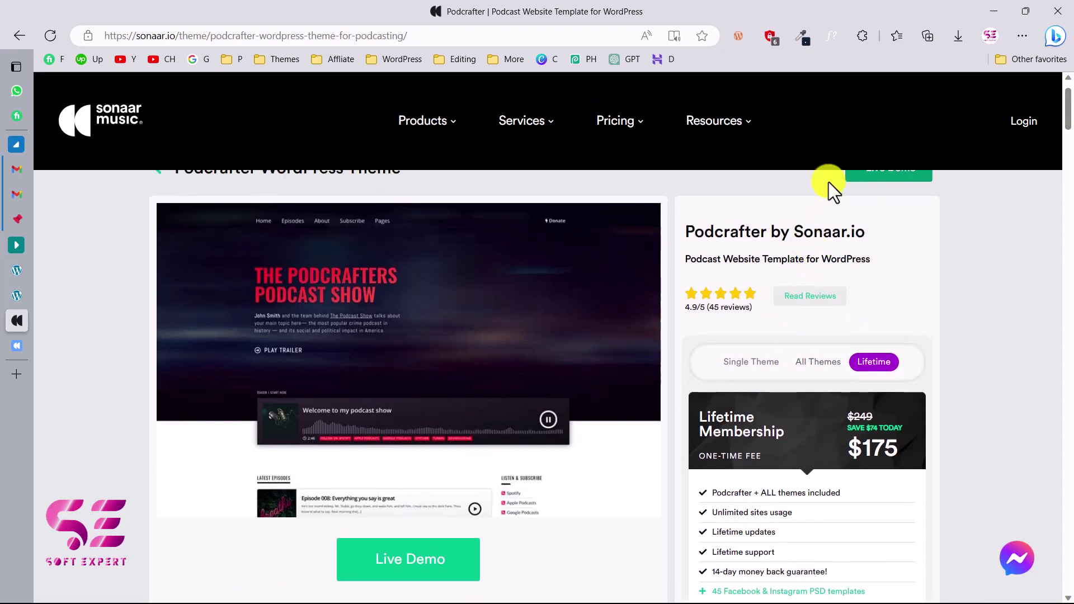
{"action": "scroll", "coordinate": [822, 351], "scroll_direction": "down", "scroll_amount": 3}
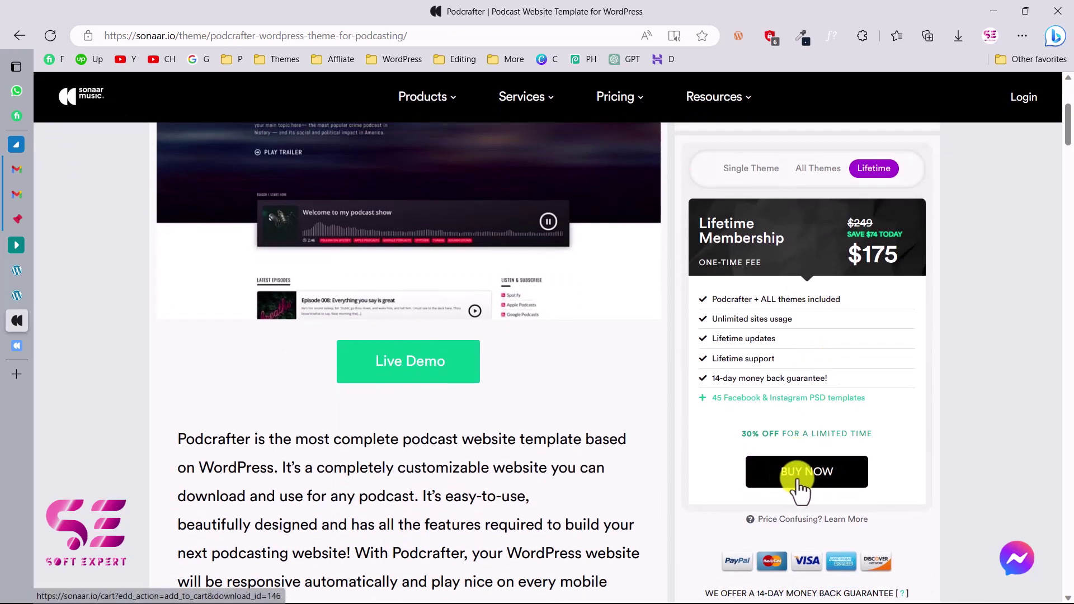
{"action": "mouse_move", "coordinate": [714, 96]}
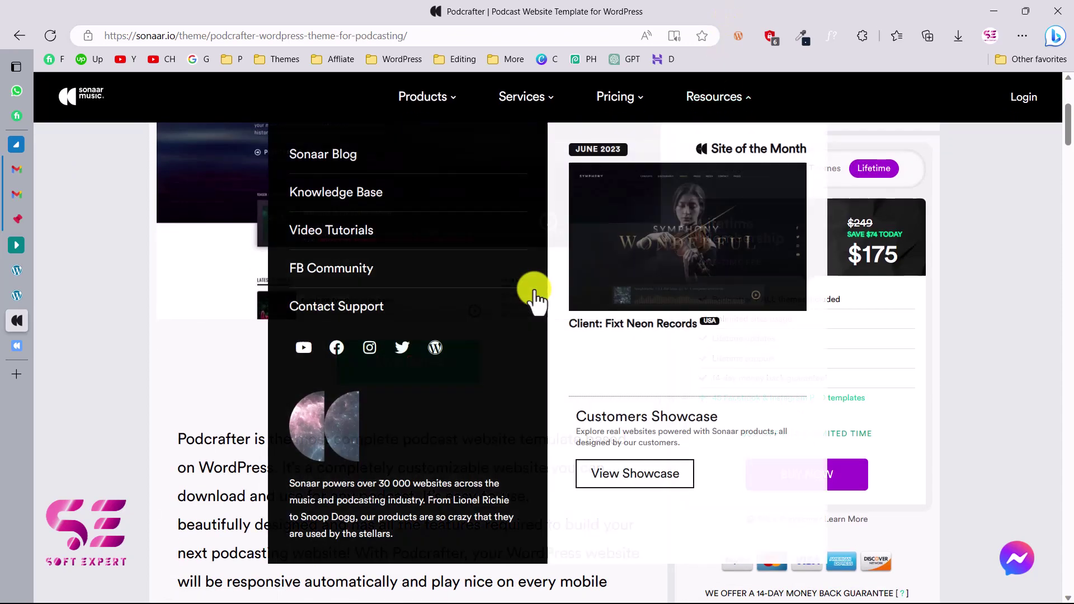
{"action": "scroll", "coordinate": [679, 318], "scroll_direction": "up", "scroll_amount": 2}
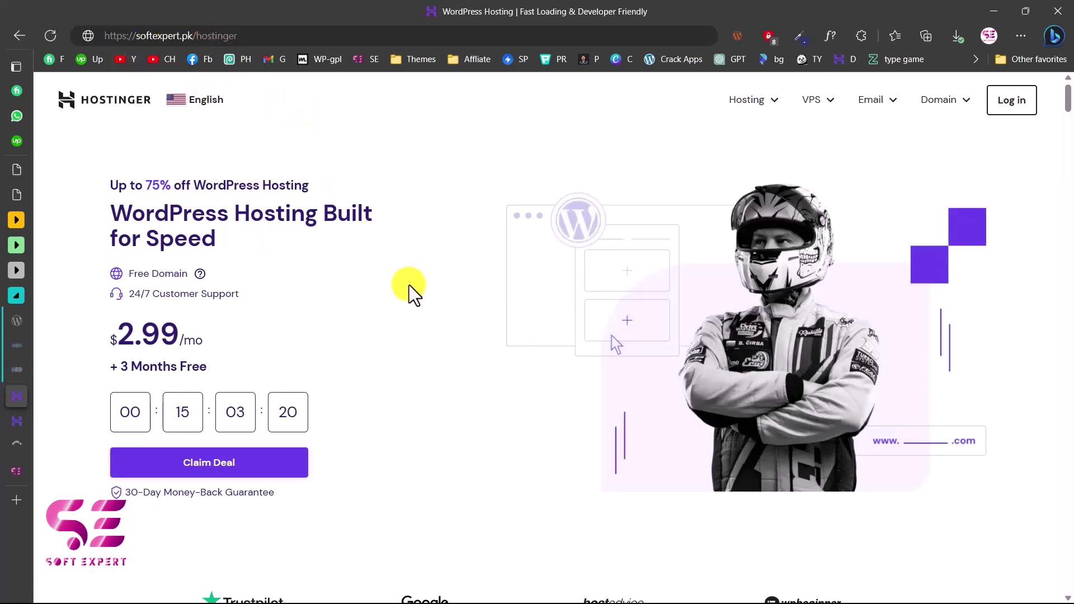
Bring the plan cards priced $1.99, $2.99, $3.99 and $9.99 per month into view.
{"action": "scroll", "coordinate": [409, 284], "scroll_direction": "down", "scroll_amount": 10}
{"action": "scroll", "coordinate": [392, 274], "scroll_direction": "up", "scroll_amount": 2}
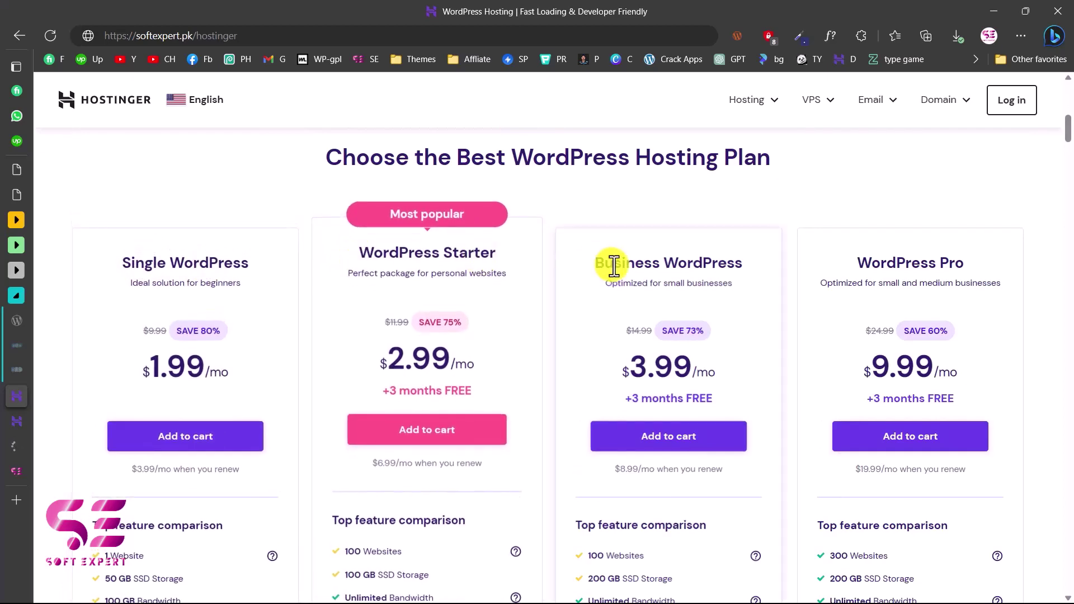
Compare the four plans' feature lists and add WordPress Starter to the cart.
{"action": "scroll", "coordinate": [837, 287], "scroll_direction": "down", "scroll_amount": 1}
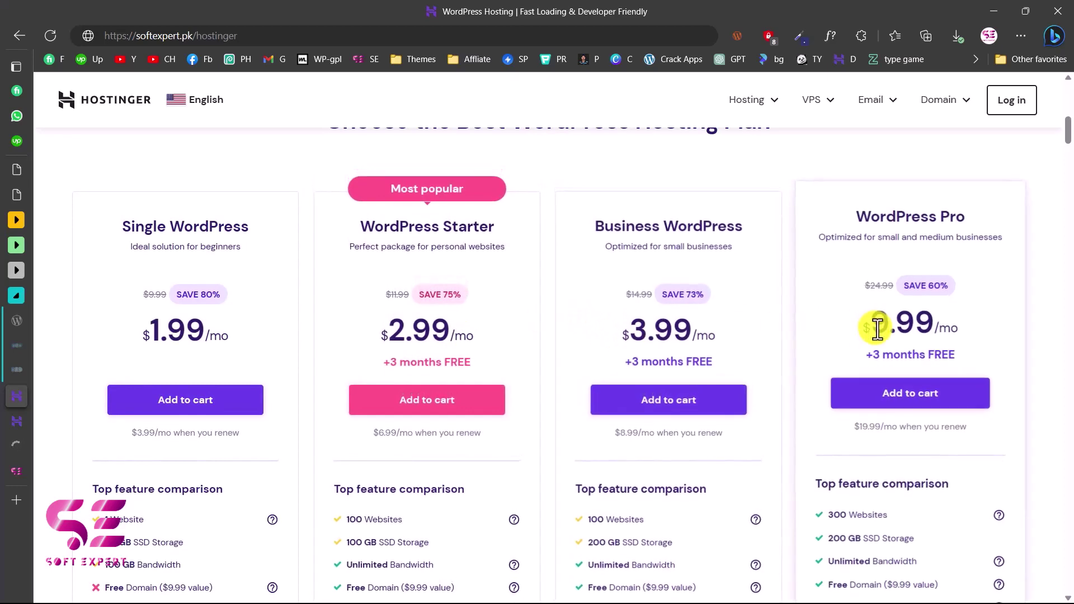
{"action": "scroll", "coordinate": [533, 322], "scroll_direction": "down", "scroll_amount": 3}
{"action": "scroll", "coordinate": [532, 321], "scroll_direction": "down", "scroll_amount": 3}
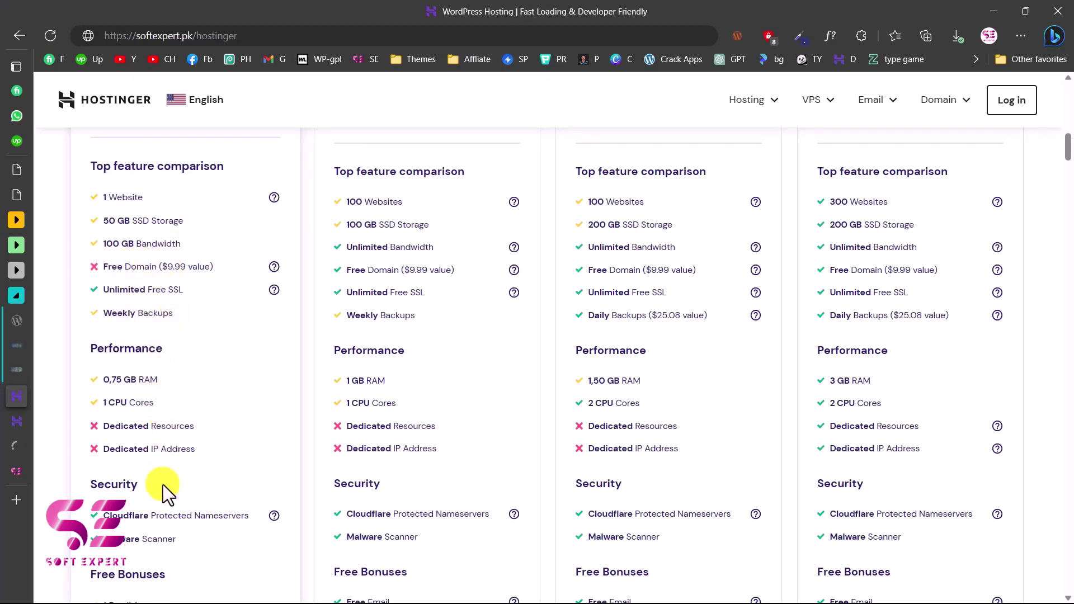
{"action": "scroll", "coordinate": [216, 485], "scroll_direction": "up", "scroll_amount": 1}
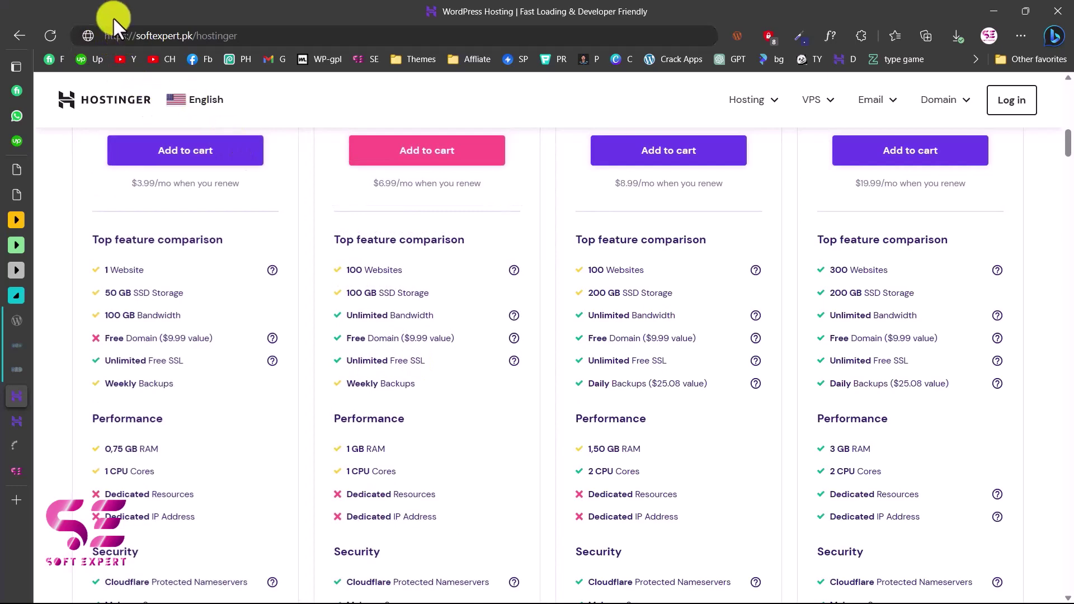
{"action": "scroll", "coordinate": [392, 330], "scroll_direction": "down", "scroll_amount": 2}
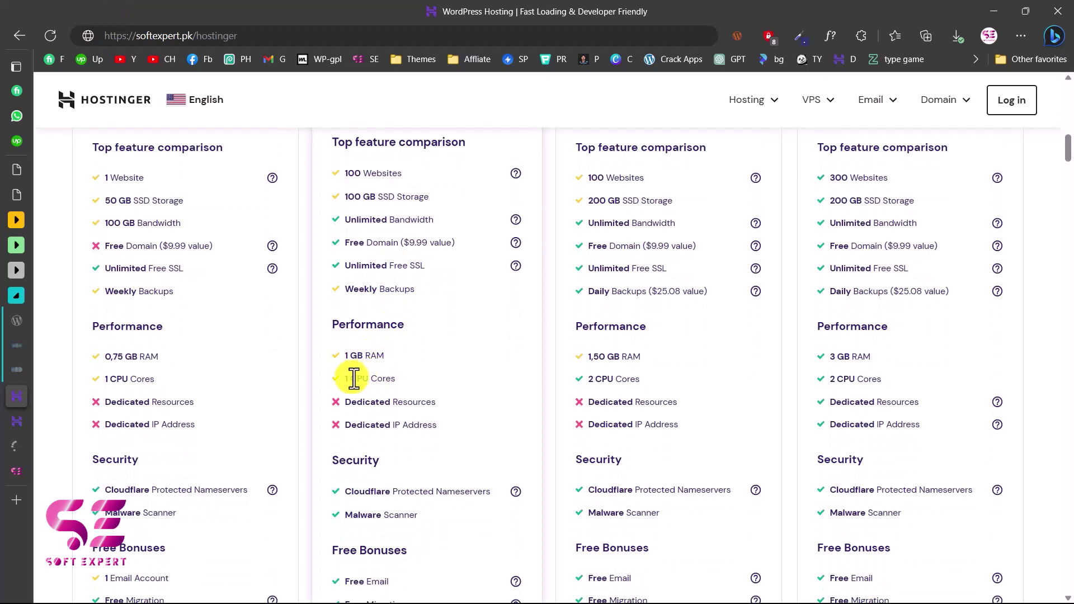
{"action": "scroll", "coordinate": [432, 386], "scroll_direction": "down", "scroll_amount": 1}
{"action": "scroll", "coordinate": [431, 381], "scroll_direction": "down", "scroll_amount": 2}
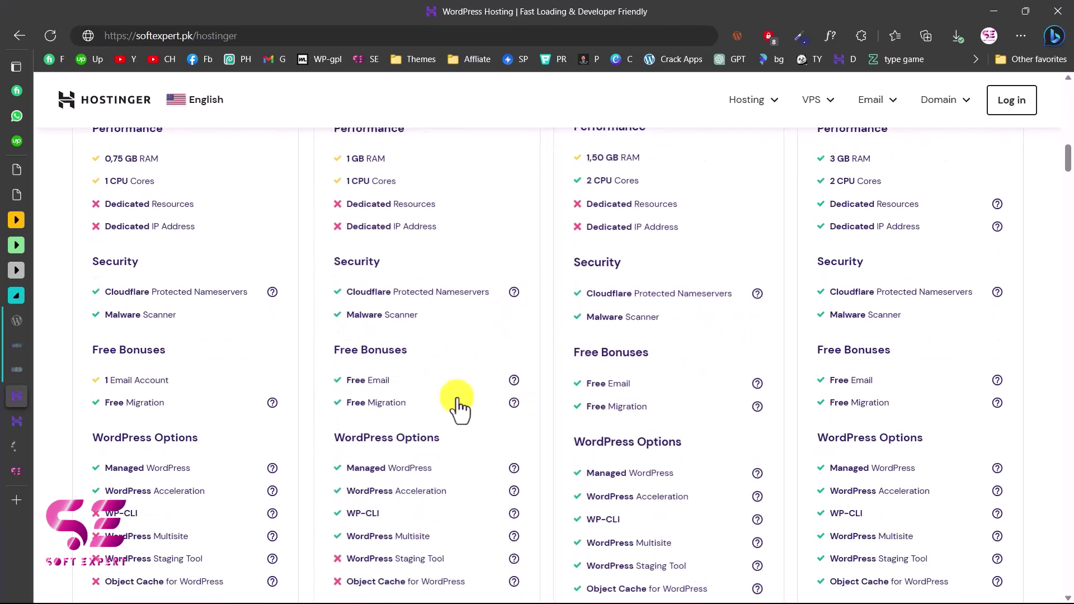
{"action": "scroll", "coordinate": [446, 399], "scroll_direction": "up", "scroll_amount": 6}
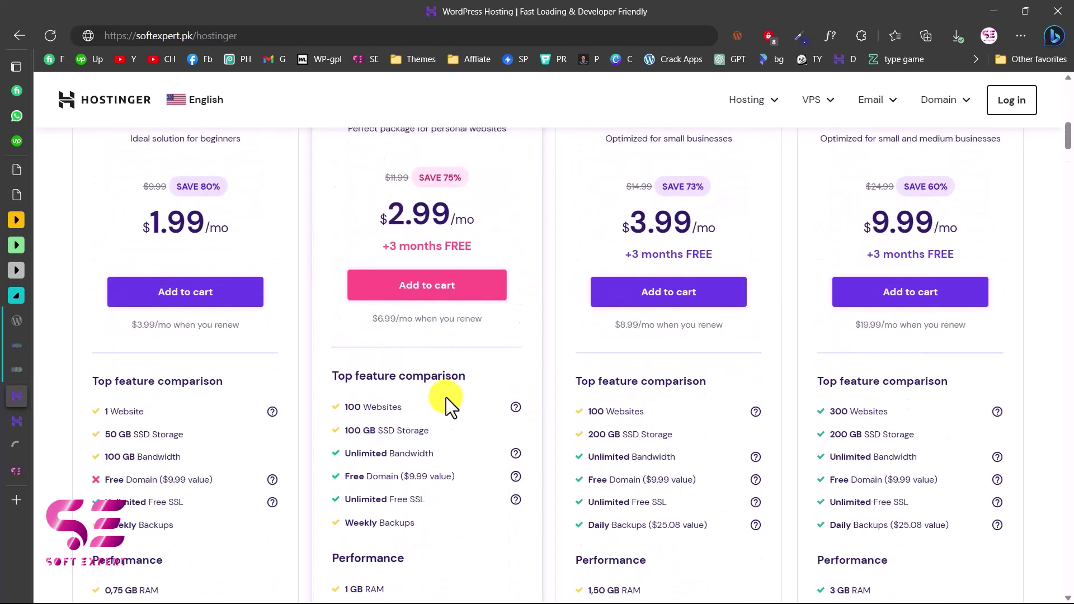
{"action": "scroll", "coordinate": [446, 219], "scroll_direction": "up", "scroll_amount": 1}
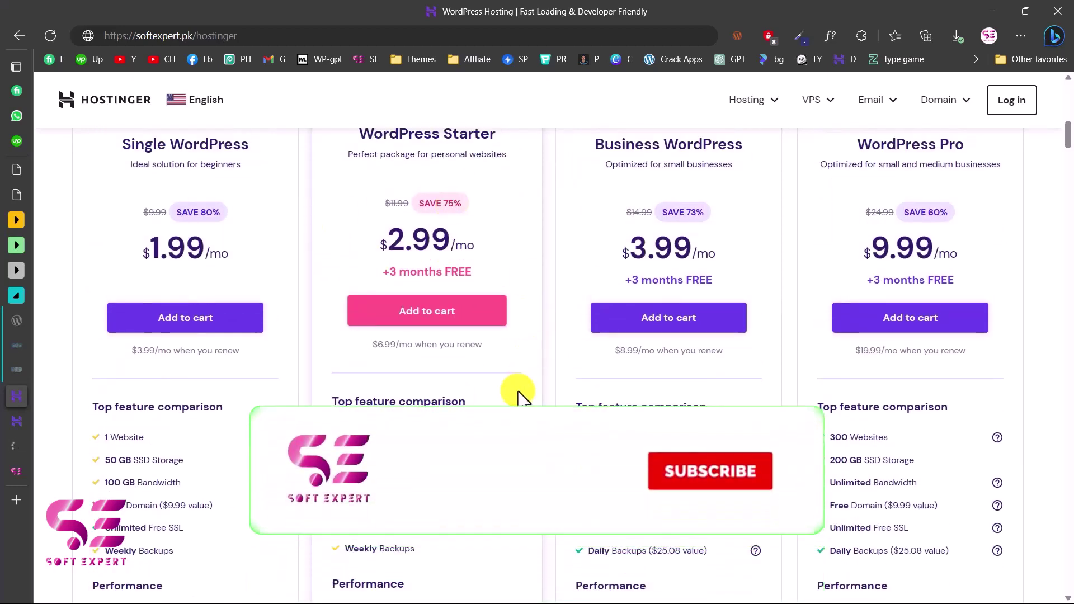
{"action": "scroll", "coordinate": [518, 397], "scroll_direction": "down", "scroll_amount": 1}
{"action": "scroll", "coordinate": [412, 409], "scroll_direction": "up", "scroll_amount": 2}
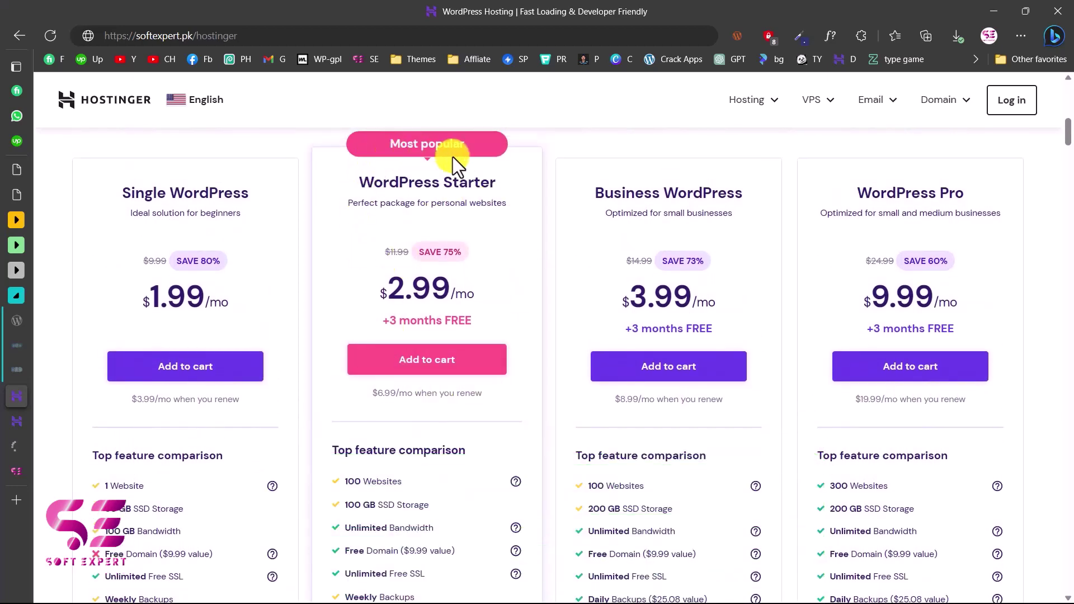
{"action": "left_click", "coordinate": [449, 362]}
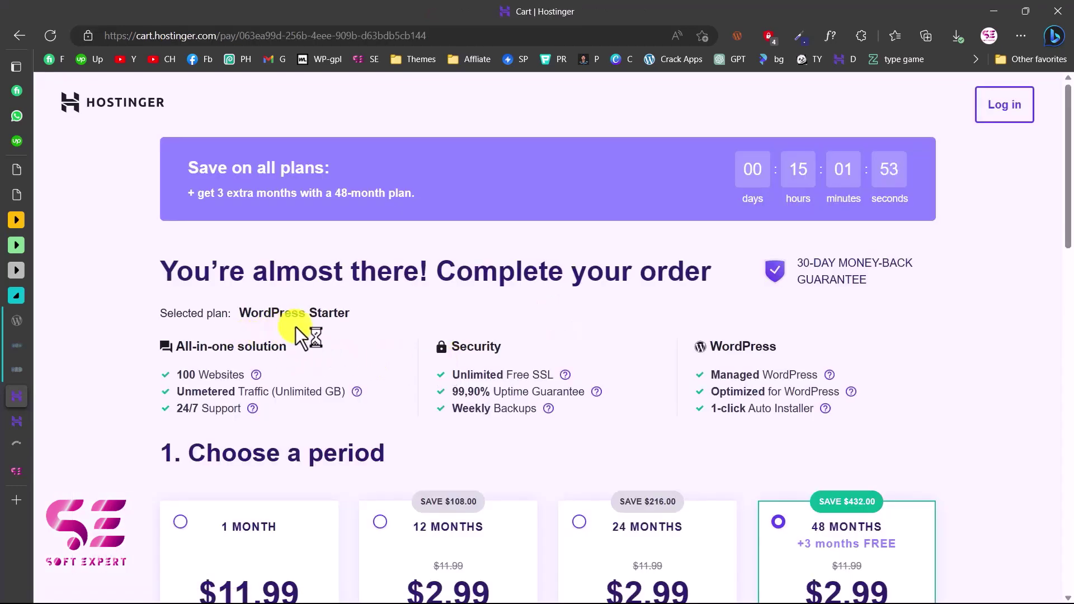
Review the 48-month WordPress Starter order totalling $143.52, then switch to the hPanel home.
{"action": "scroll", "coordinate": [323, 361], "scroll_direction": "down", "scroll_amount": 5}
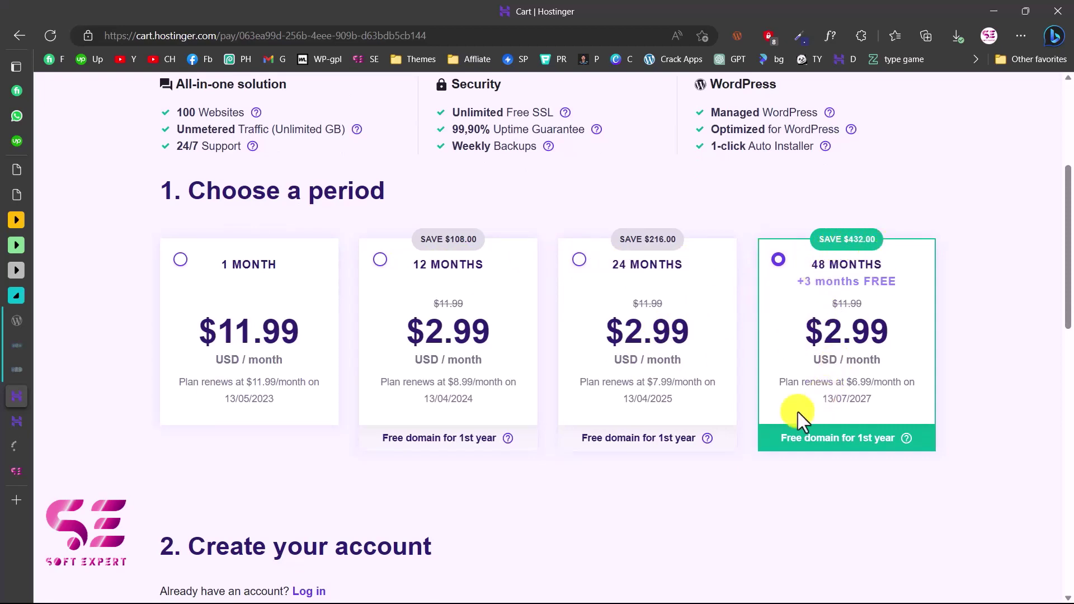
{"action": "scroll", "coordinate": [771, 436], "scroll_direction": "down", "scroll_amount": 3}
{"action": "scroll", "coordinate": [771, 437], "scroll_direction": "down", "scroll_amount": 5}
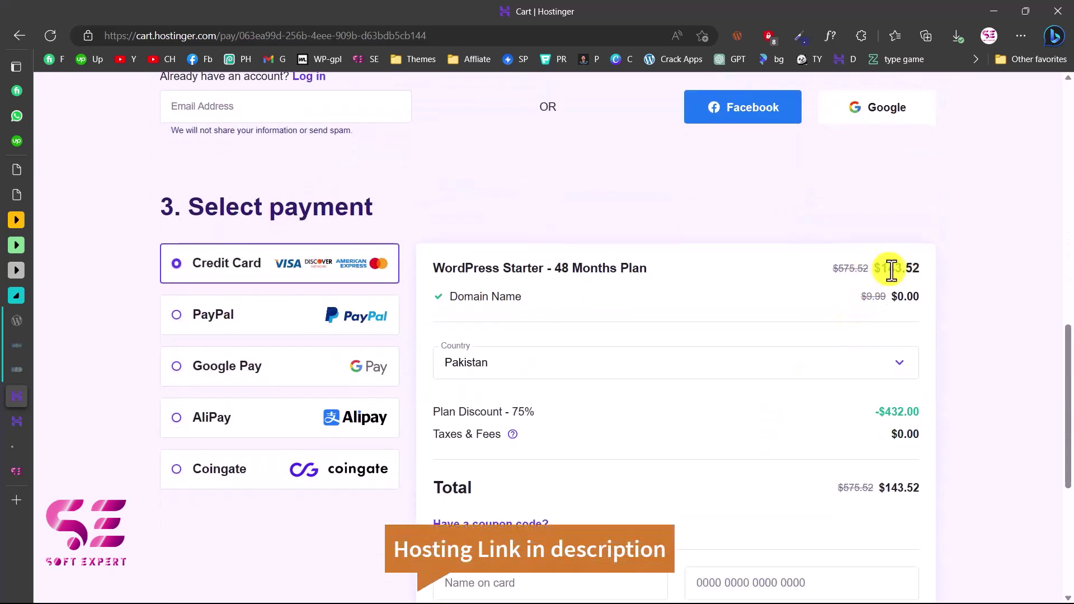
{"action": "scroll", "coordinate": [654, 422], "scroll_direction": "down", "scroll_amount": 2}
{"action": "scroll", "coordinate": [655, 422], "scroll_direction": "up", "scroll_amount": 4}
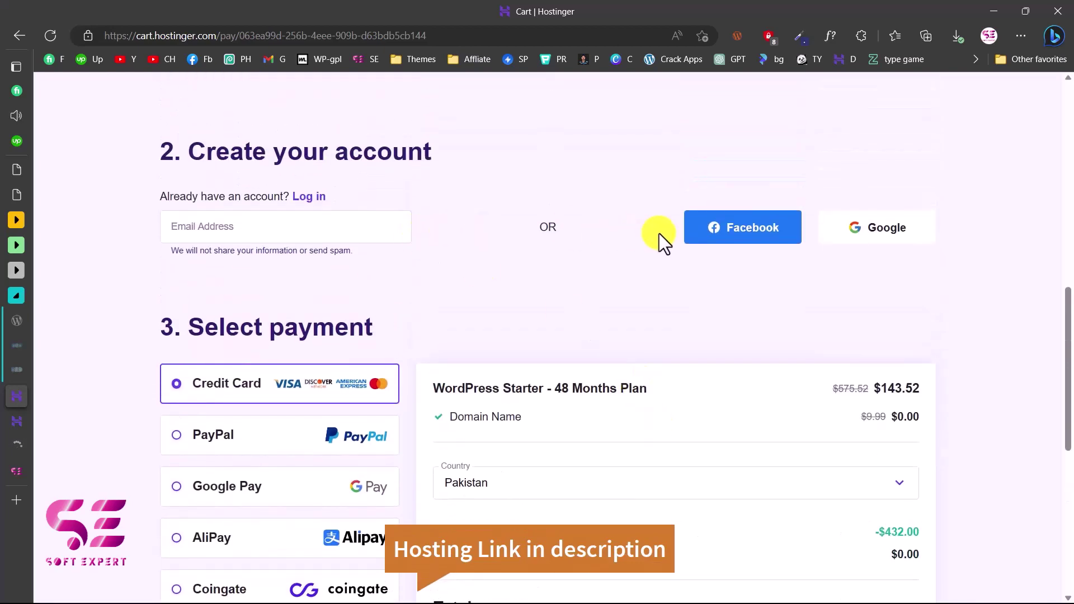
{"action": "scroll", "coordinate": [767, 251], "scroll_direction": "down", "scroll_amount": 1}
{"action": "scroll", "coordinate": [767, 251], "scroll_direction": "down", "scroll_amount": 3}
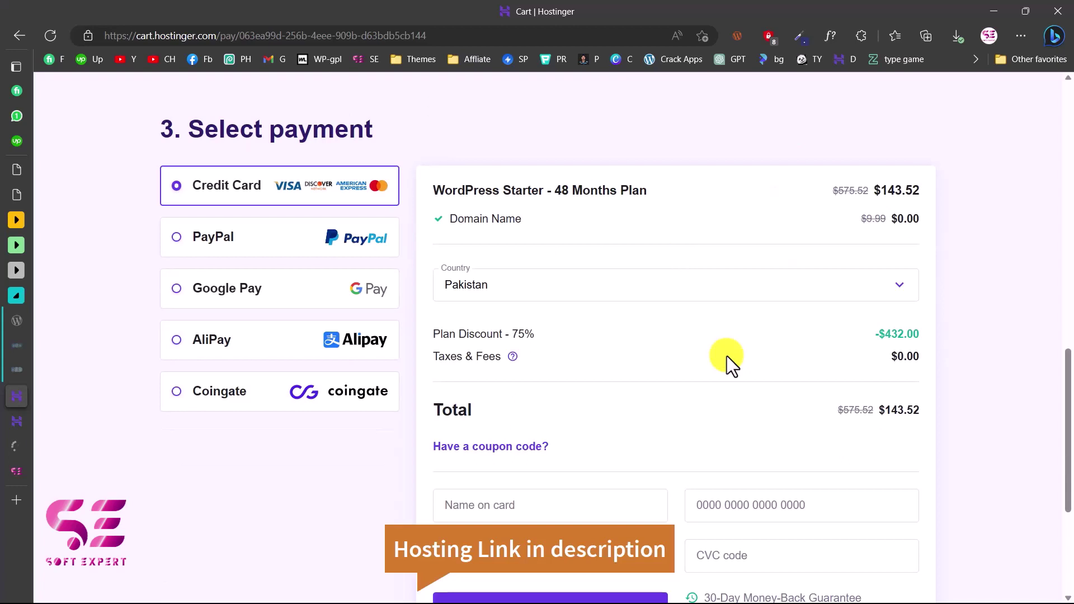
{"action": "scroll", "coordinate": [727, 356], "scroll_direction": "down", "scroll_amount": 2}
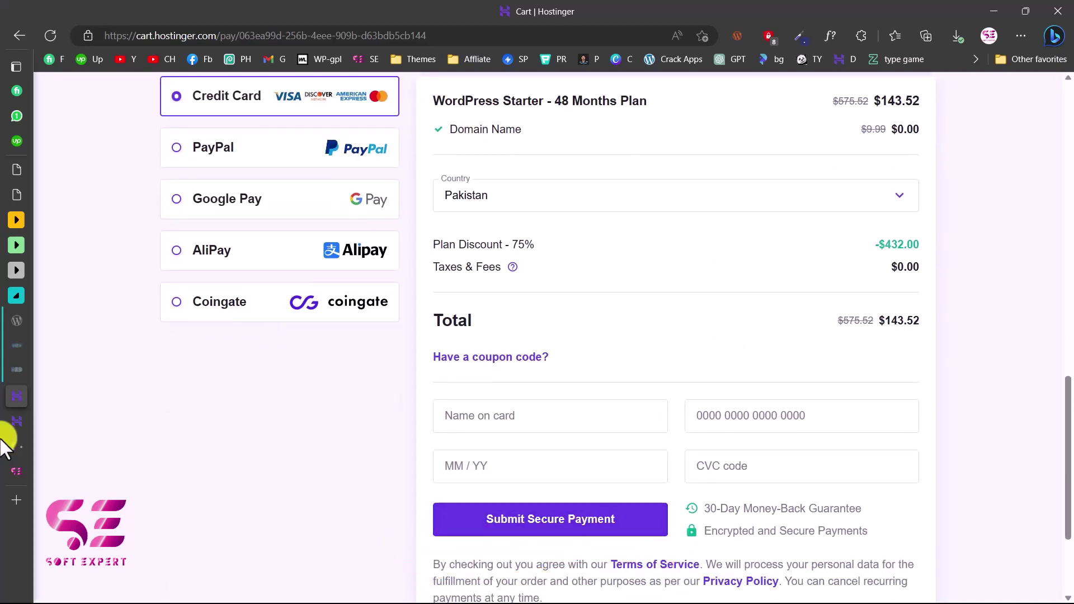
{"action": "left_click", "coordinate": [20, 417]}
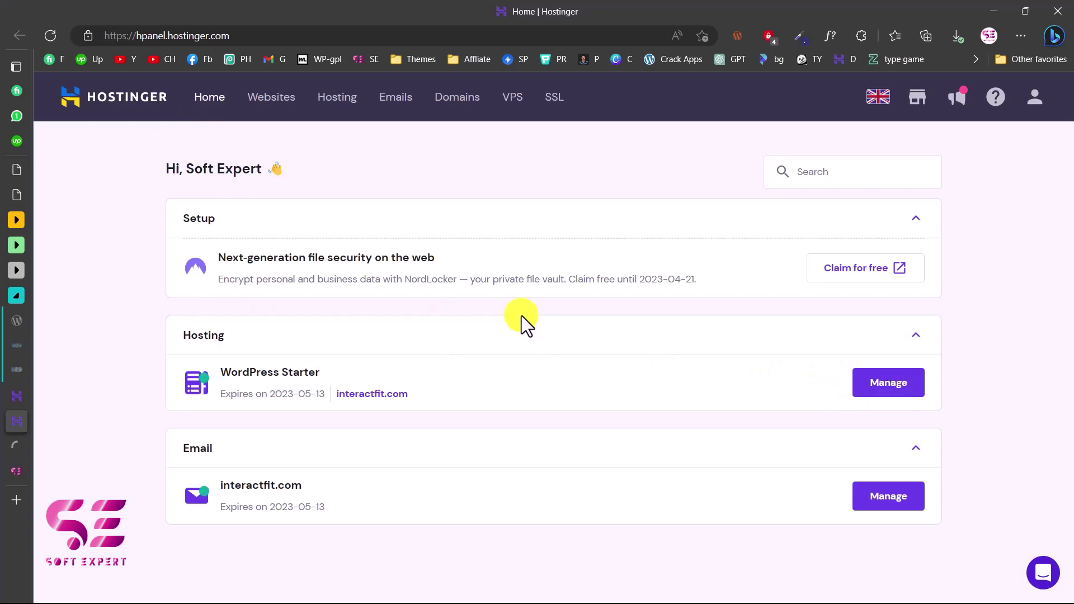
Manage the WordPress Starter hosting, preview interactfit.com in a new tab, then expand the Website section.
{"action": "left_click", "coordinate": [895, 386]}
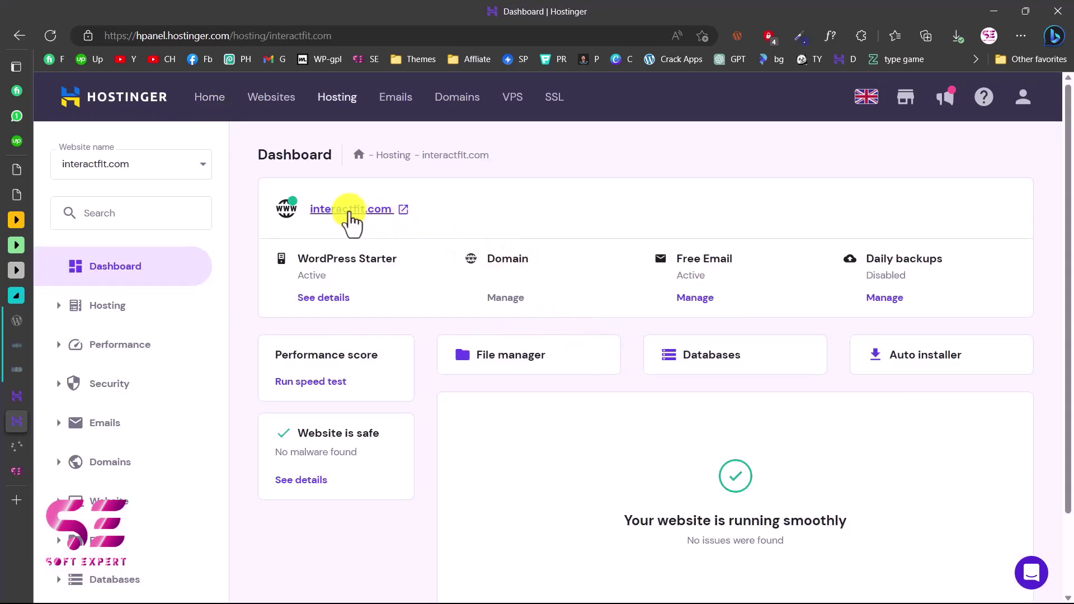
{"action": "left_click", "coordinate": [373, 213]}
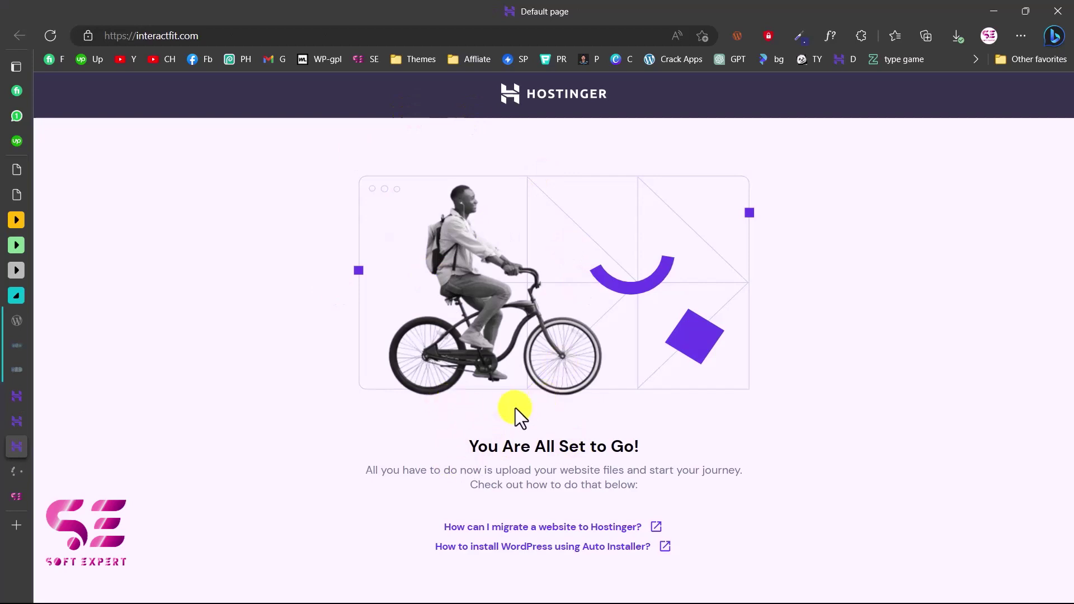
{"action": "left_click", "coordinate": [18, 421]}
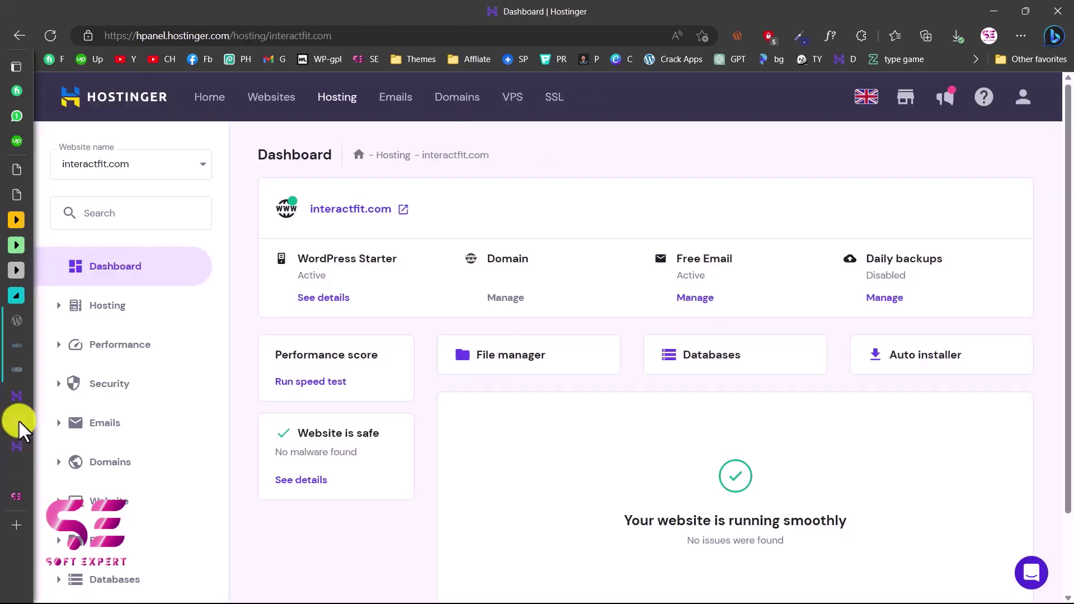
{"action": "scroll", "coordinate": [181, 453], "scroll_direction": "down", "scroll_amount": 2}
{"action": "left_click", "coordinate": [60, 408]}
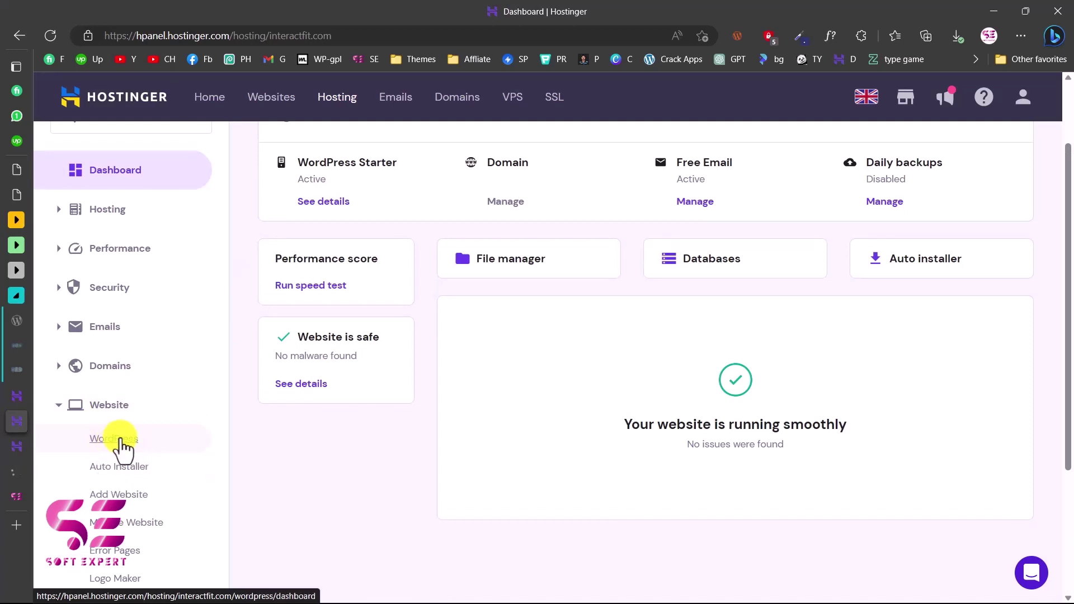
{"action": "left_click", "coordinate": [114, 439]}
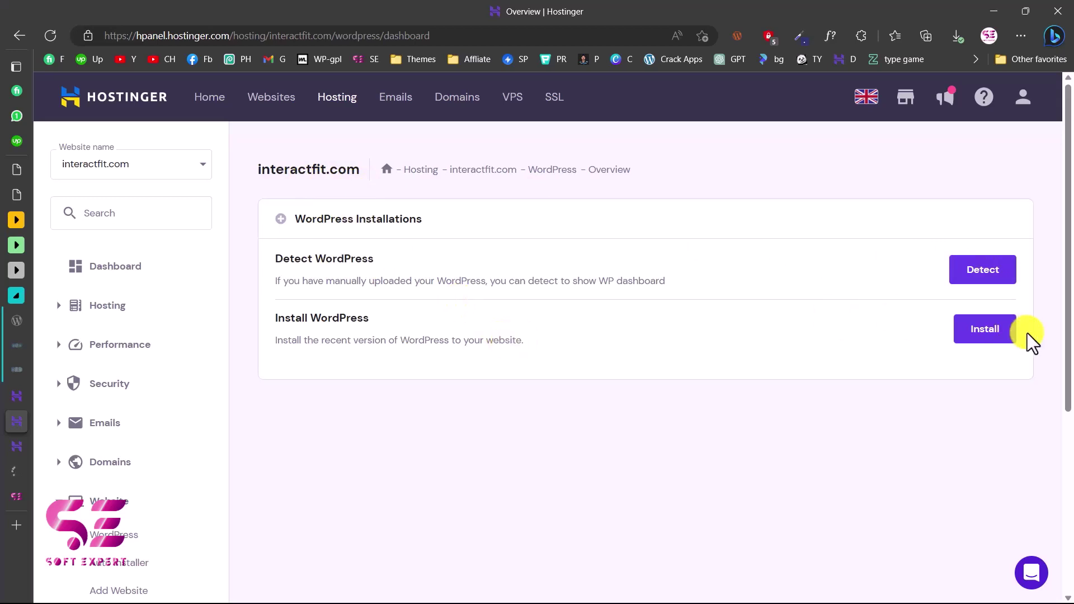
{"action": "left_click", "coordinate": [996, 342]}
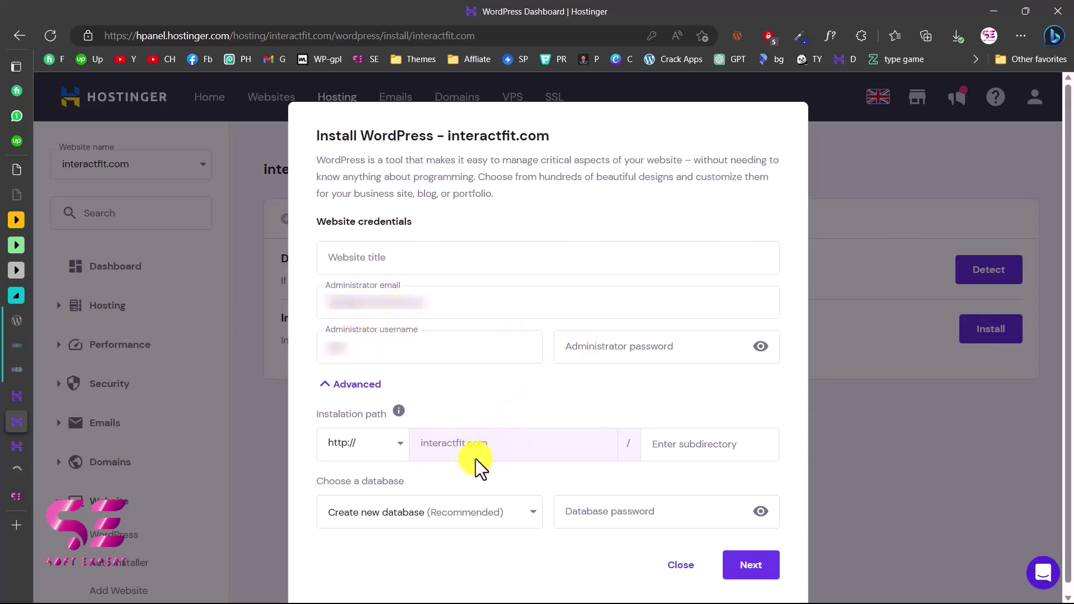
{"action": "left_click", "coordinate": [429, 269]}
{"action": "type", "text": "Interact Fit"}
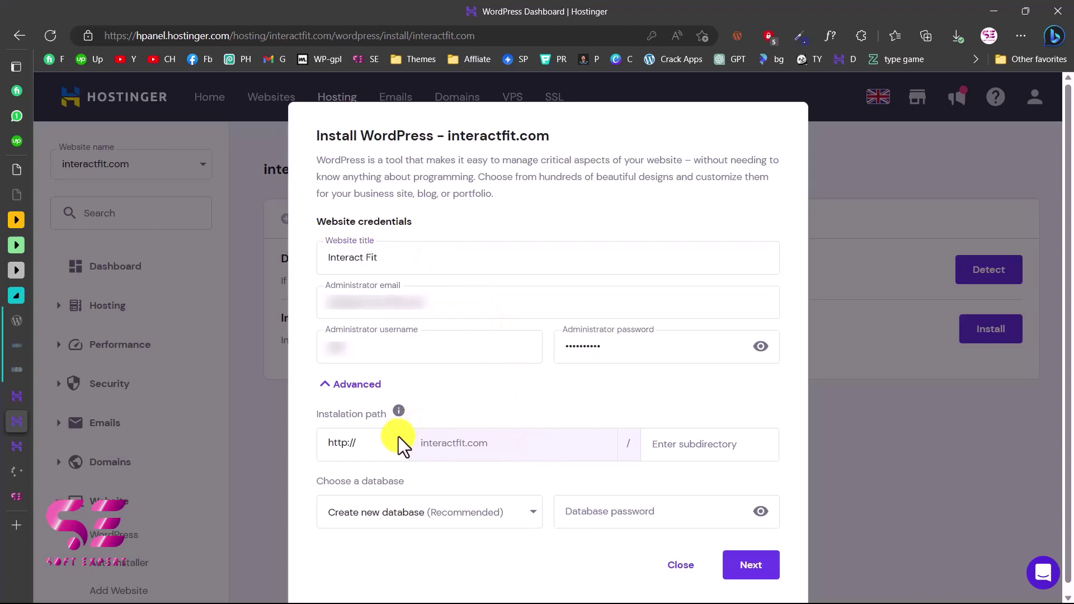
{"action": "left_click", "coordinate": [398, 442]}
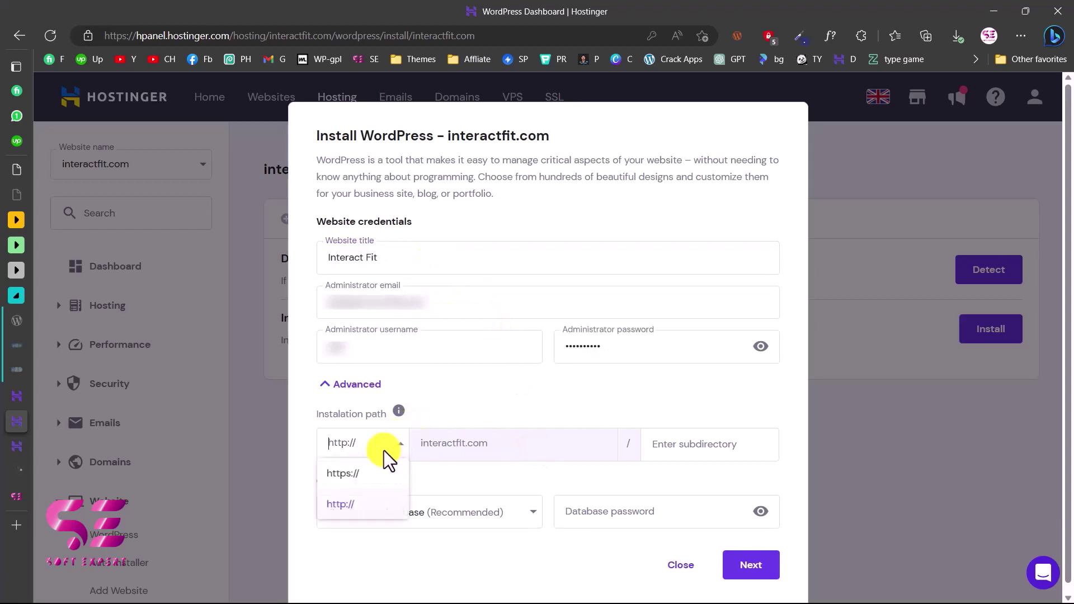
{"action": "left_click", "coordinate": [353, 474]}
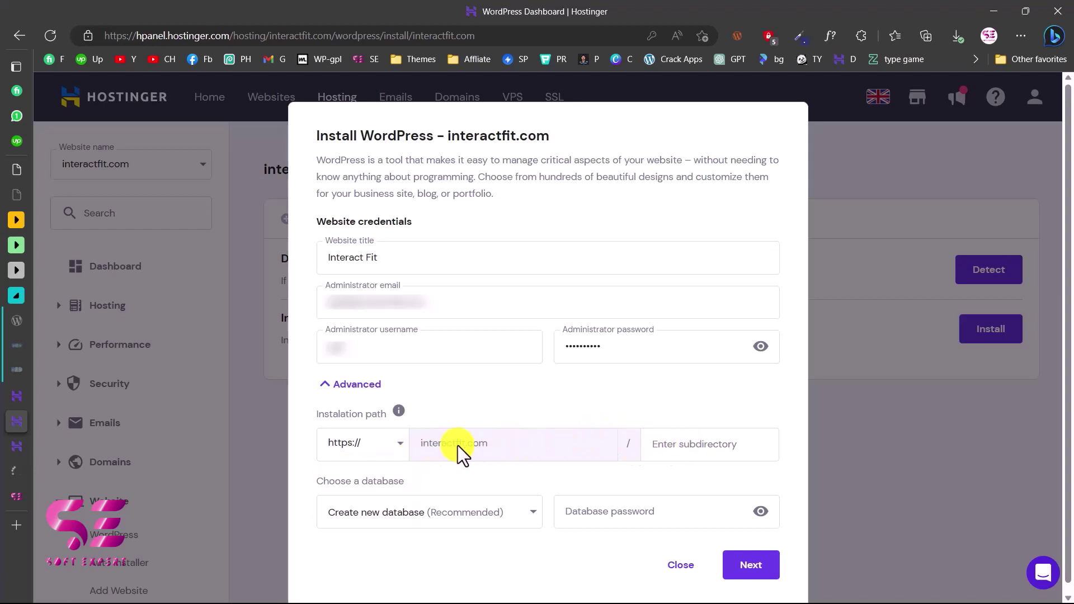
Keep WordPress version 6.2 (Recommended) and run the installation.
{"action": "left_click", "coordinate": [749, 568]}
{"action": "left_click", "coordinate": [539, 283]}
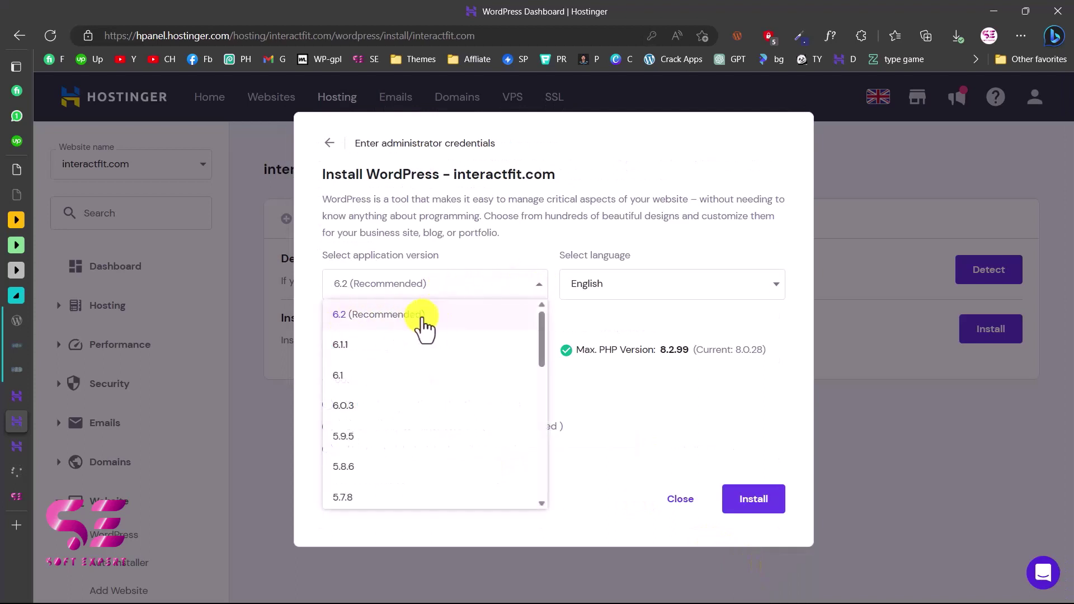
{"action": "left_click", "coordinate": [372, 319]}
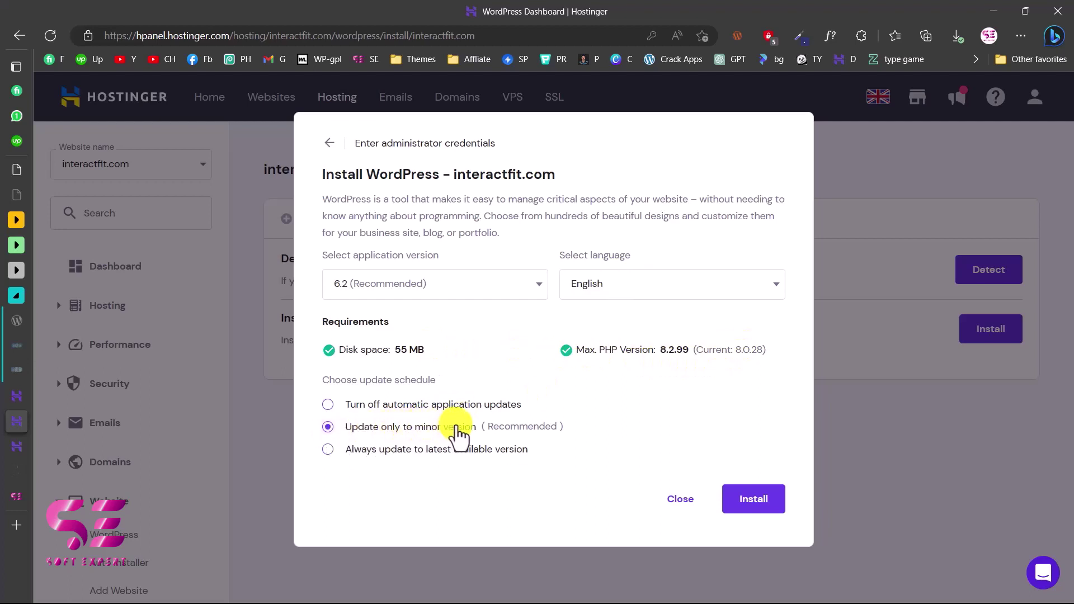
{"action": "left_click", "coordinate": [754, 499]}
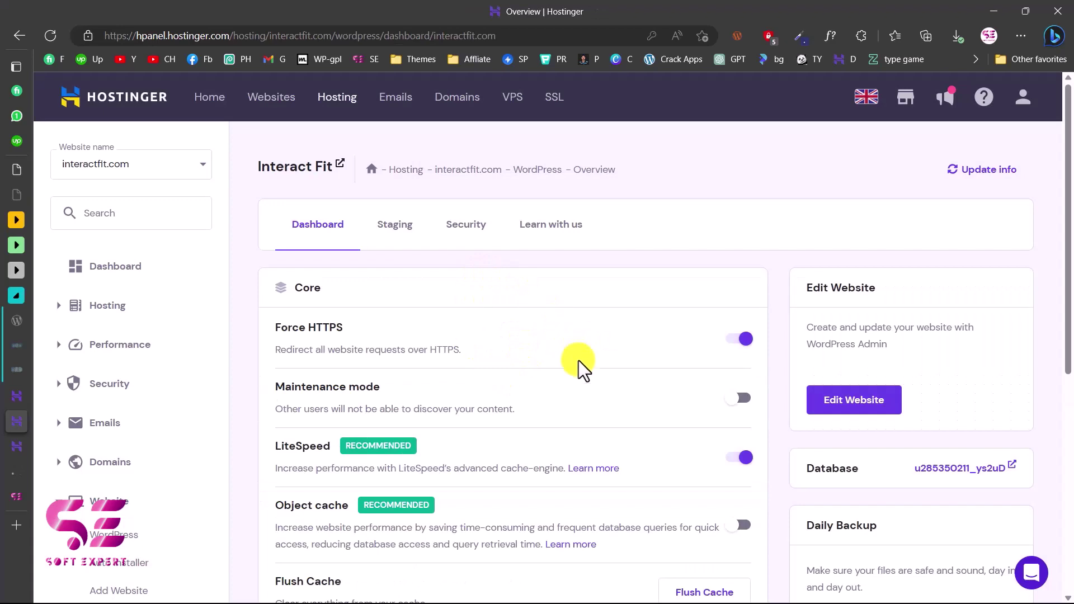
{"action": "scroll", "coordinate": [563, 420], "scroll_direction": "down", "scroll_amount": 4}
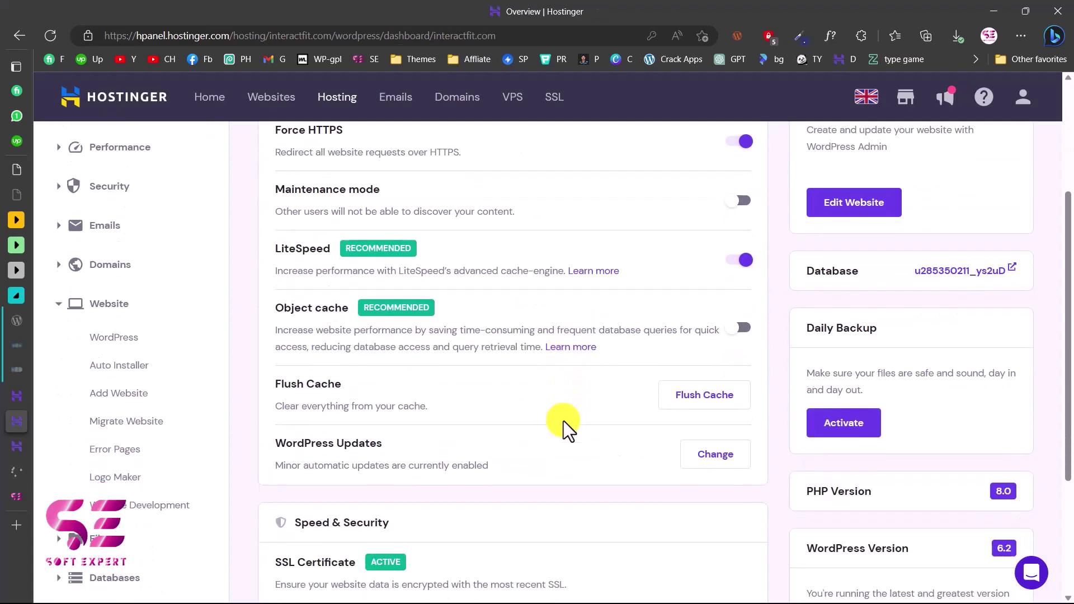
{"action": "scroll", "coordinate": [563, 421], "scroll_direction": "down", "scroll_amount": 3}
{"action": "scroll", "coordinate": [563, 420], "scroll_direction": "up", "scroll_amount": 2}
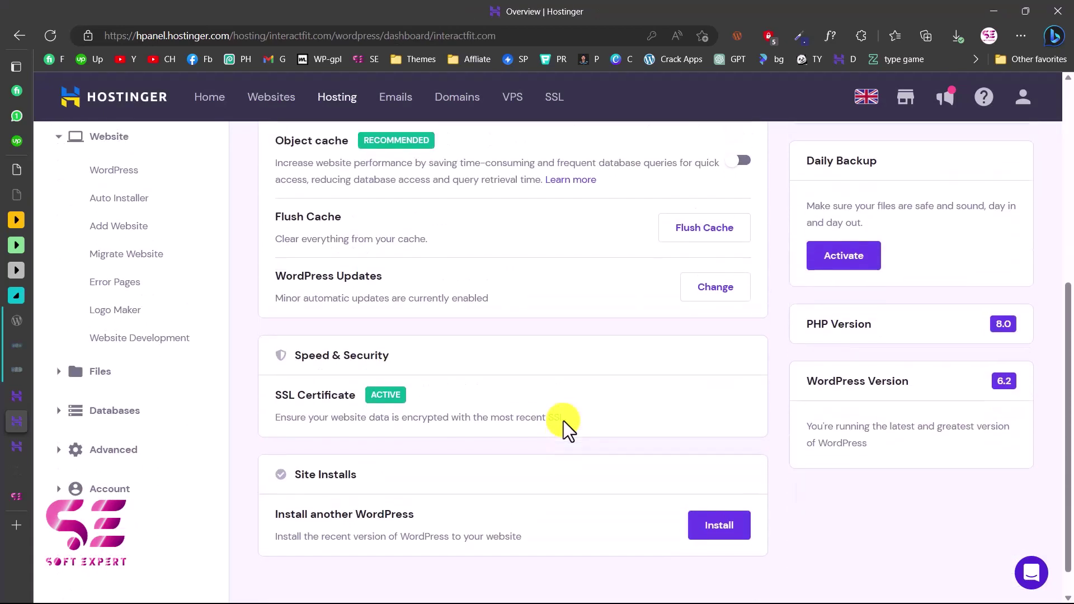
{"action": "scroll", "coordinate": [563, 421], "scroll_direction": "down", "scroll_amount": 1}
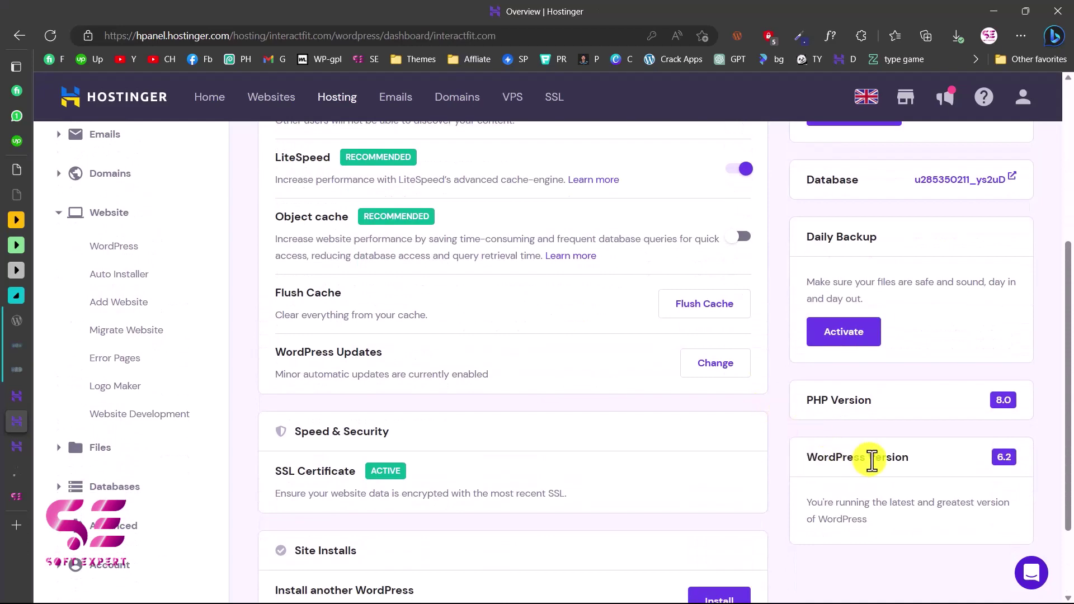
{"action": "scroll", "coordinate": [493, 404], "scroll_direction": "up", "scroll_amount": 5}
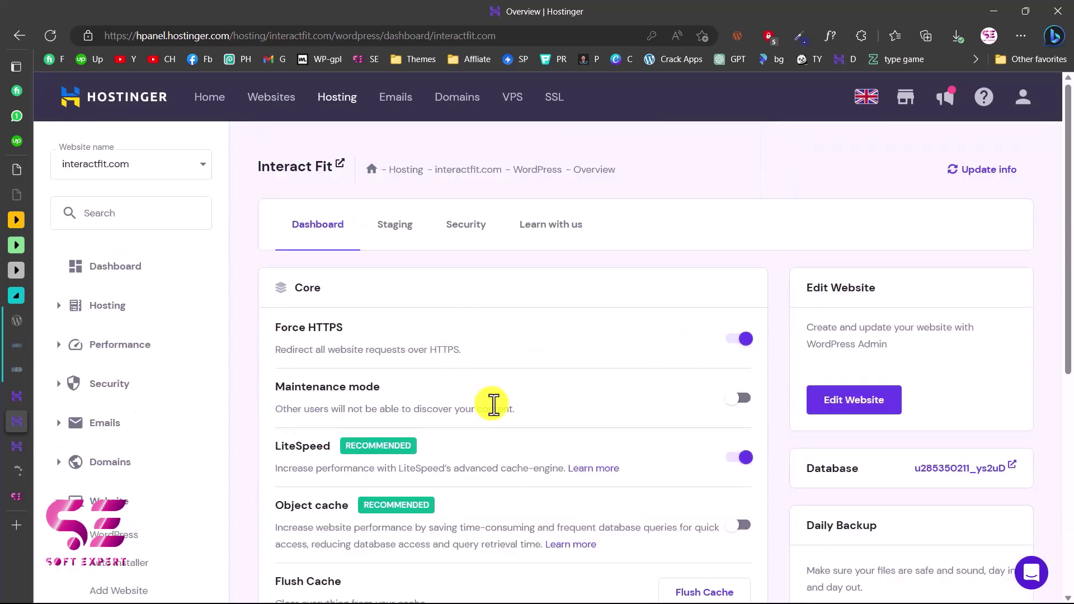
{"action": "left_click", "coordinate": [12, 445]}
{"action": "left_click", "coordinate": [51, 35]}
{"action": "left_click_drag", "start_coordinate": [132, 230], "coordinate": [539, 232]}
{"action": "left_click", "coordinate": [322, 277]}
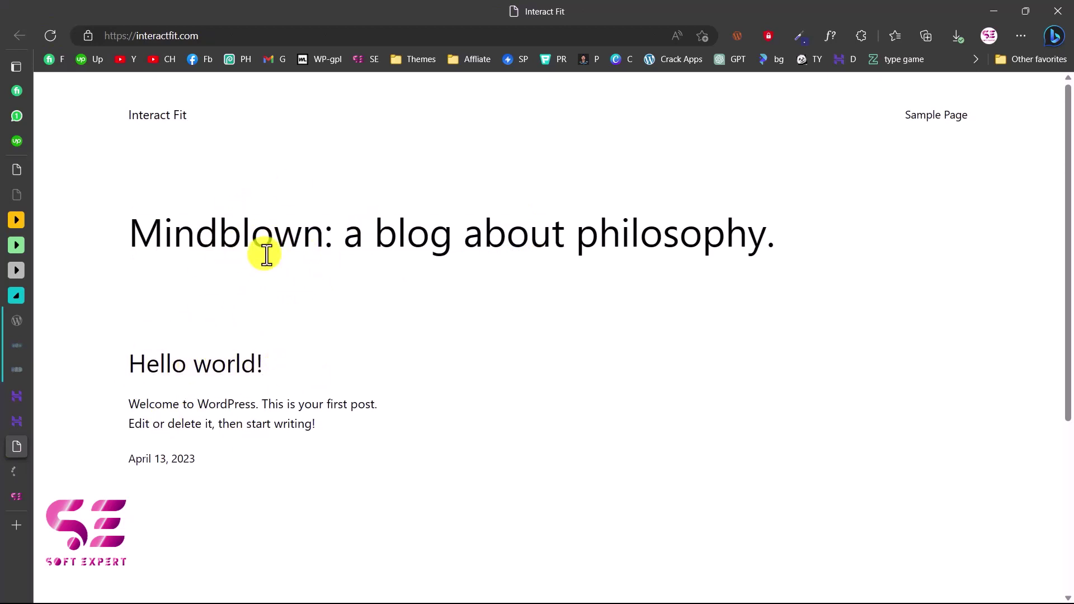
{"action": "left_click", "coordinate": [21, 417]}
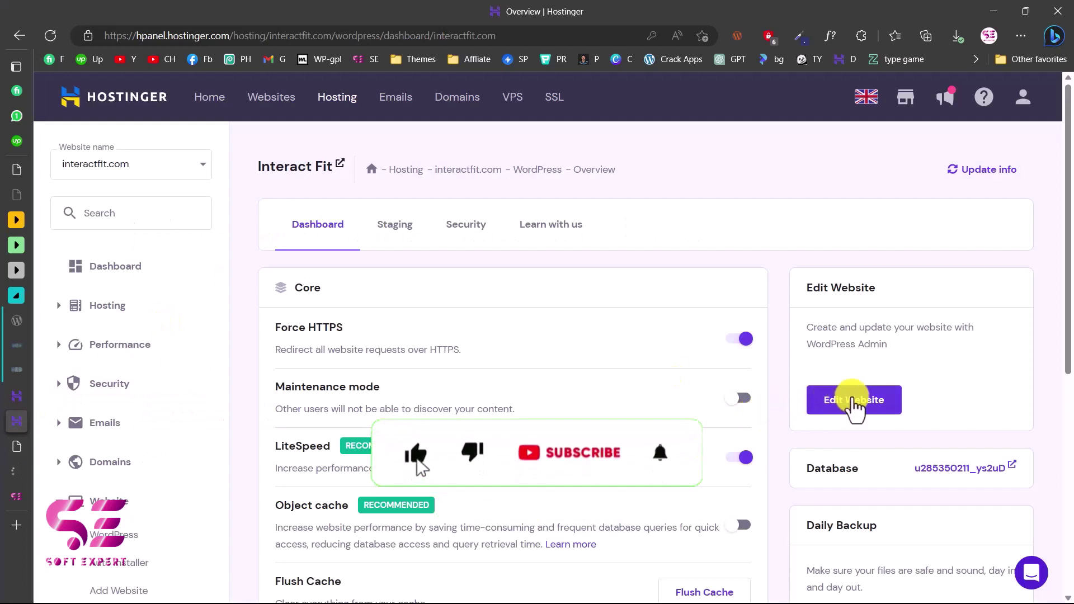
From the WordPress admin, upload SONAAR_V4.zip as a new theme under Appearance > Themes.
{"action": "left_click", "coordinate": [879, 408]}
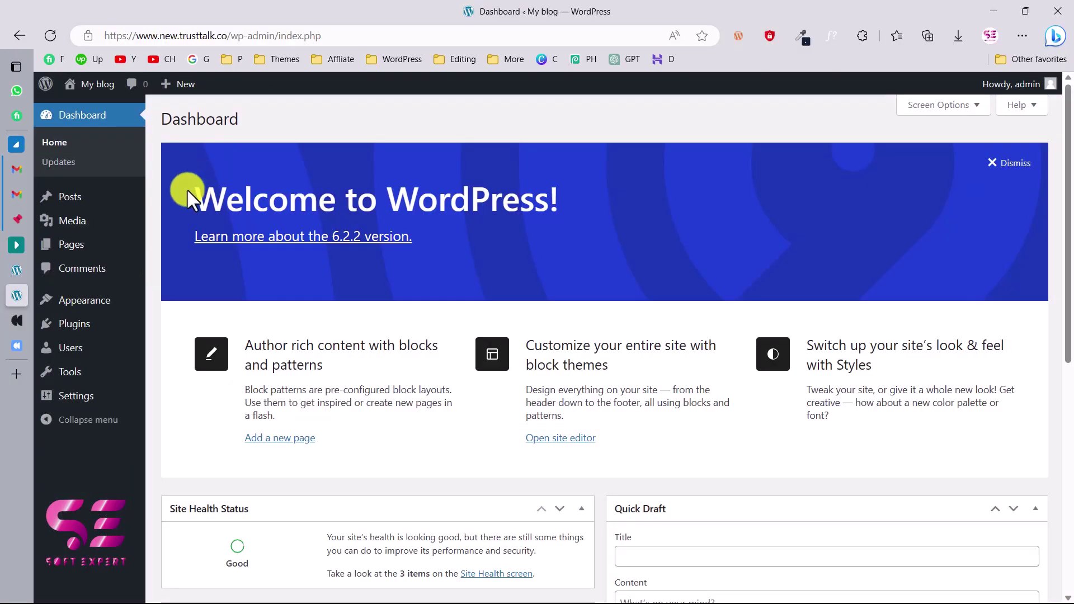
{"action": "mouse_move", "coordinate": [108, 305]}
{"action": "left_click", "coordinate": [170, 305]}
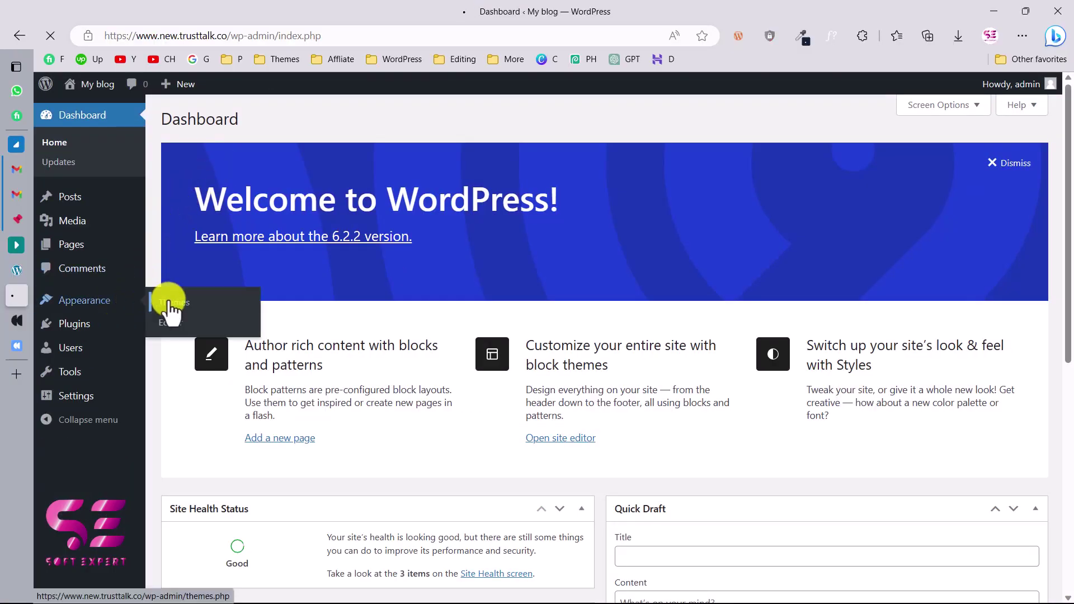
{"action": "left_click", "coordinate": [279, 124]}
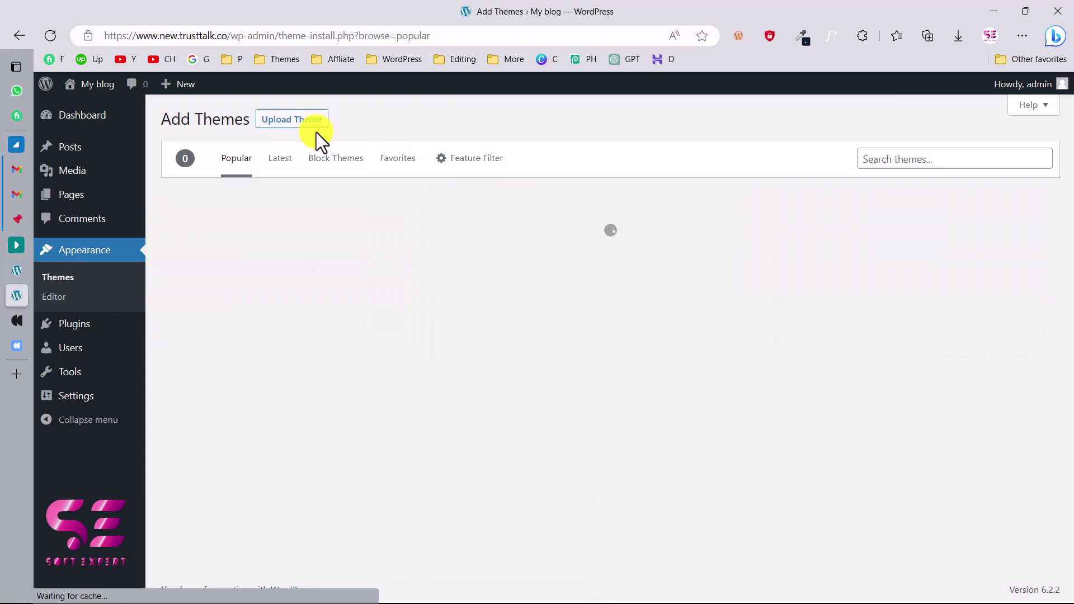
{"action": "left_click", "coordinate": [304, 125]}
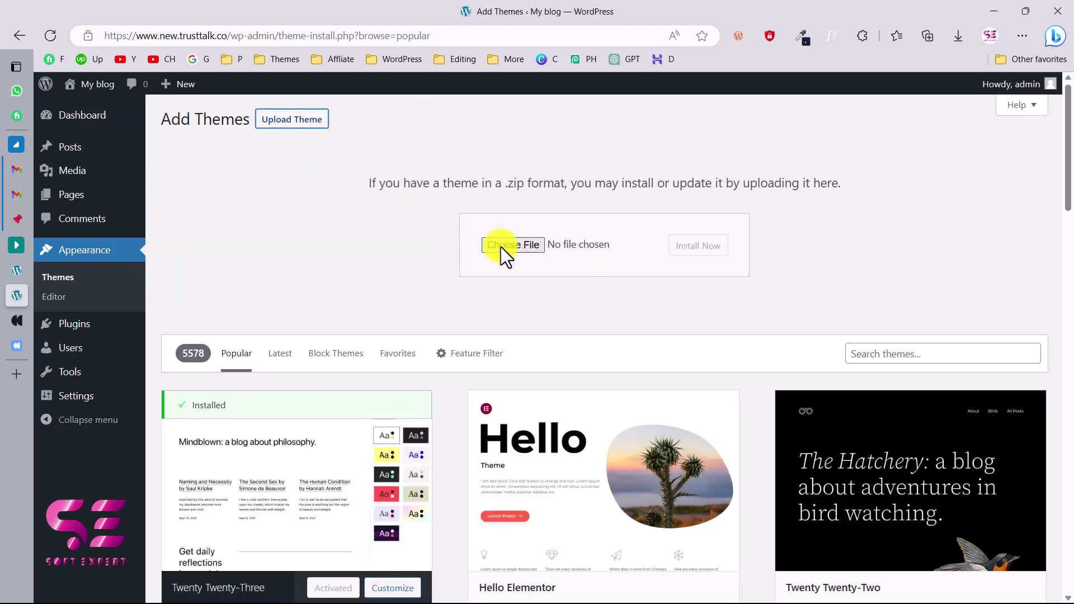
{"action": "left_click", "coordinate": [498, 245]}
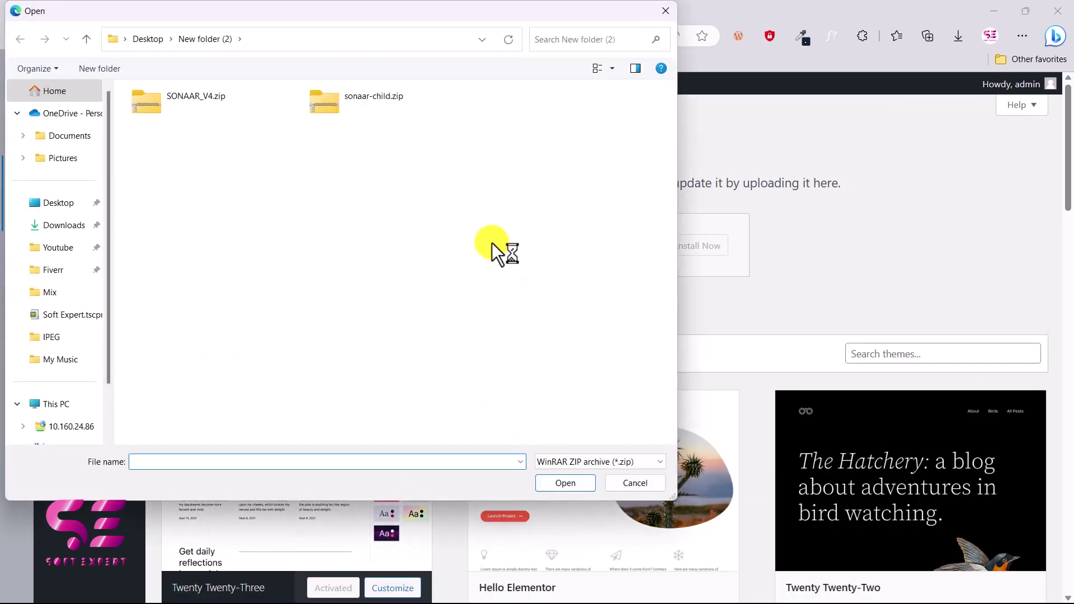
{"action": "left_click", "coordinate": [182, 106]}
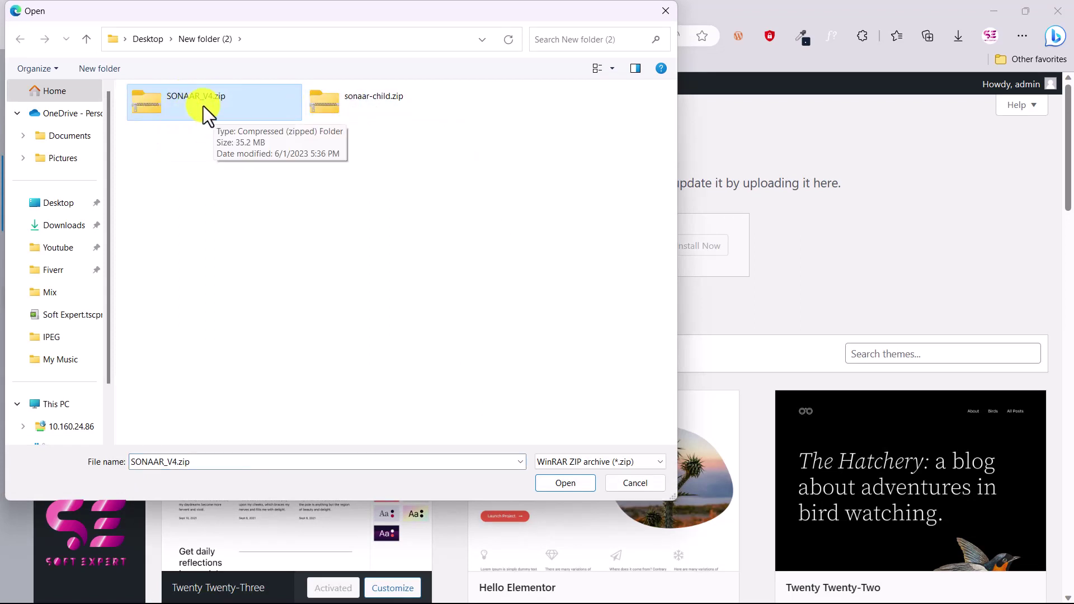
{"action": "left_click", "coordinate": [635, 483]}
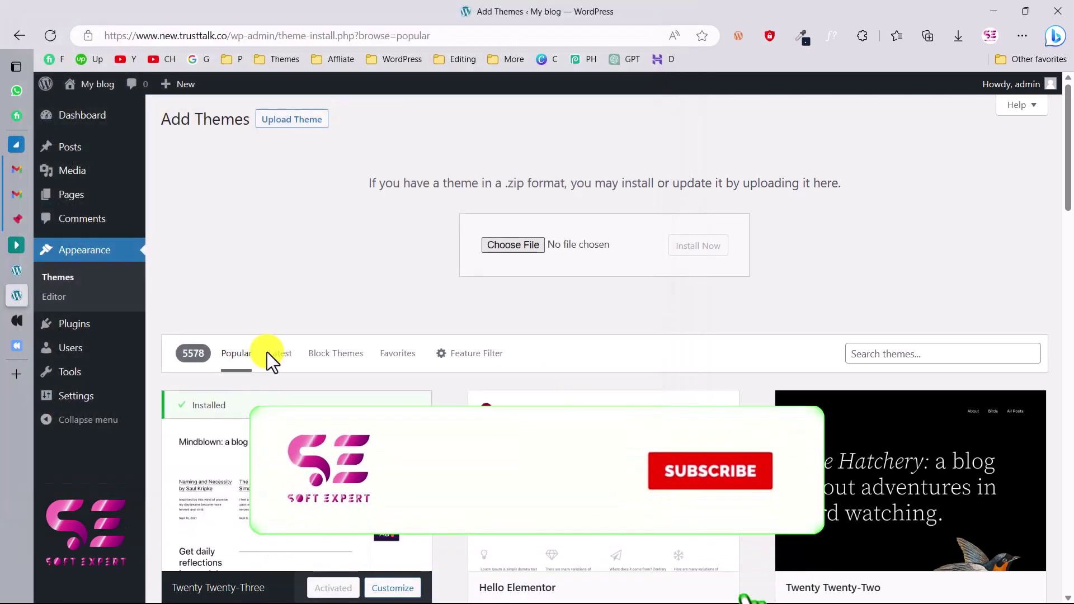
Return to the installed themes list and open Add New for another theme.
{"action": "left_click", "coordinate": [76, 283]}
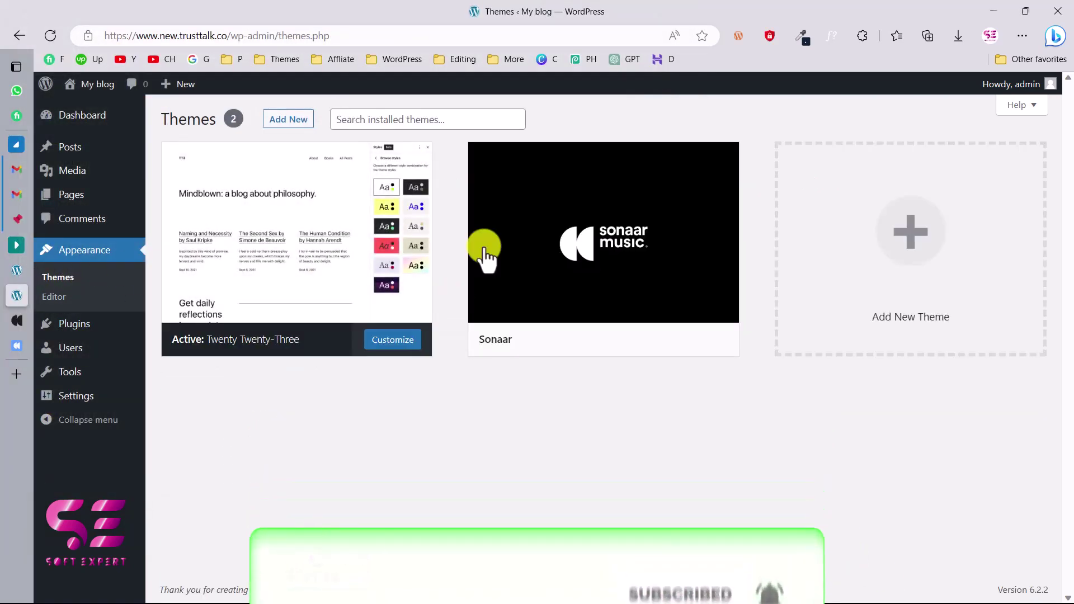
{"action": "mouse_move", "coordinate": [506, 204]}
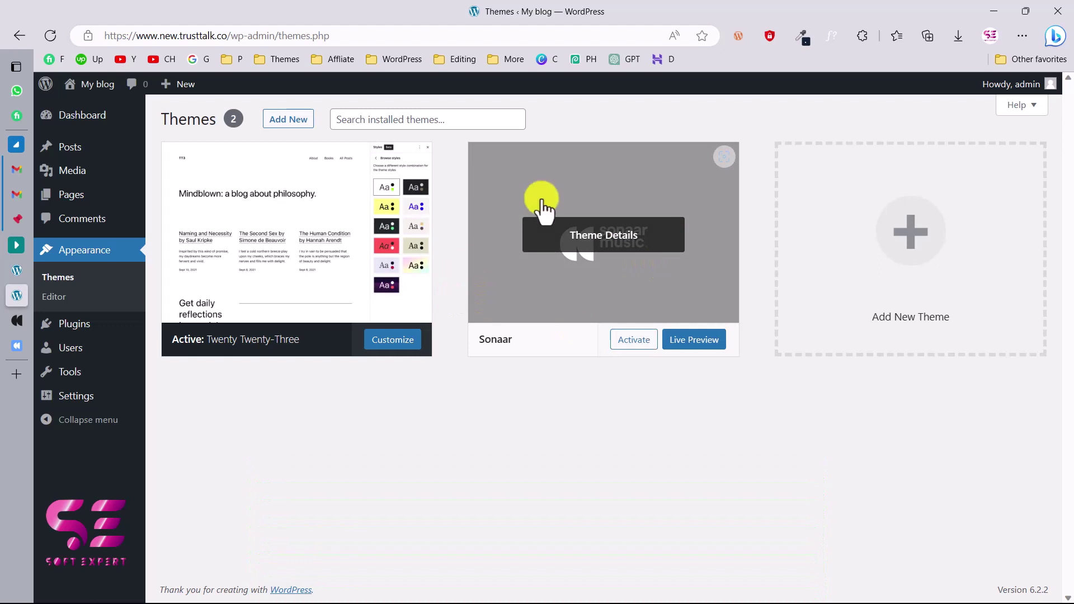
{"action": "left_click", "coordinate": [288, 134]}
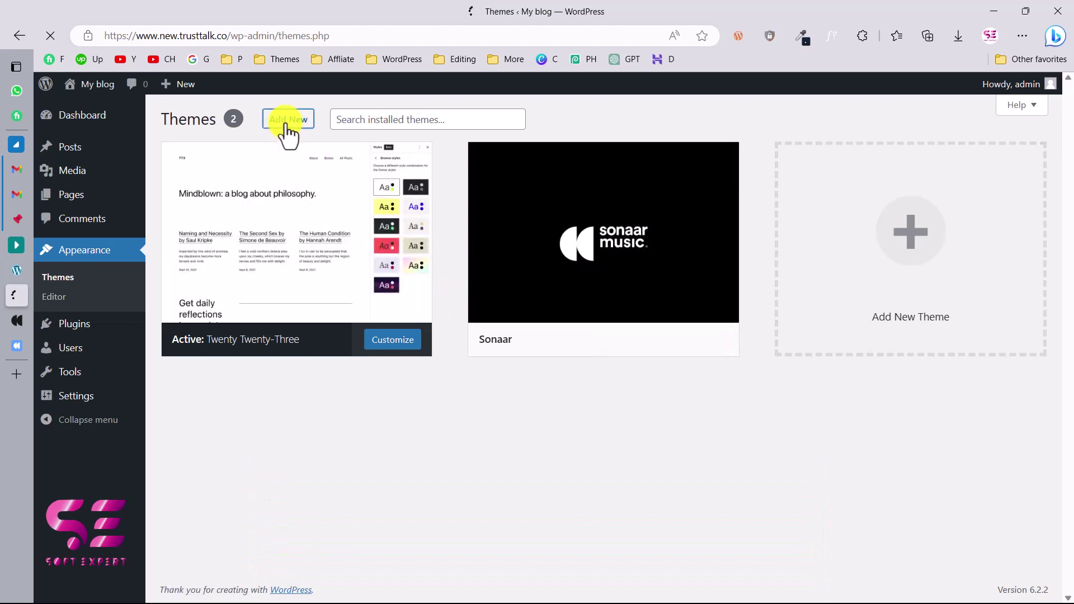
Upload and install sonaar-child.zip, then activate the Sonaar Child Theme.
{"action": "left_click", "coordinate": [325, 128]}
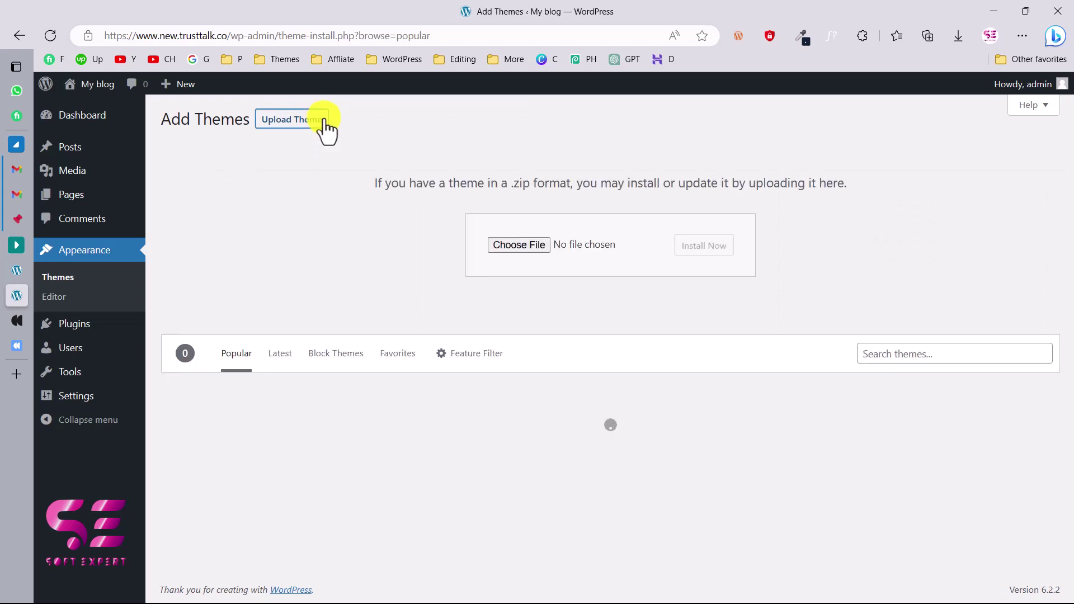
{"action": "left_click", "coordinate": [513, 247]}
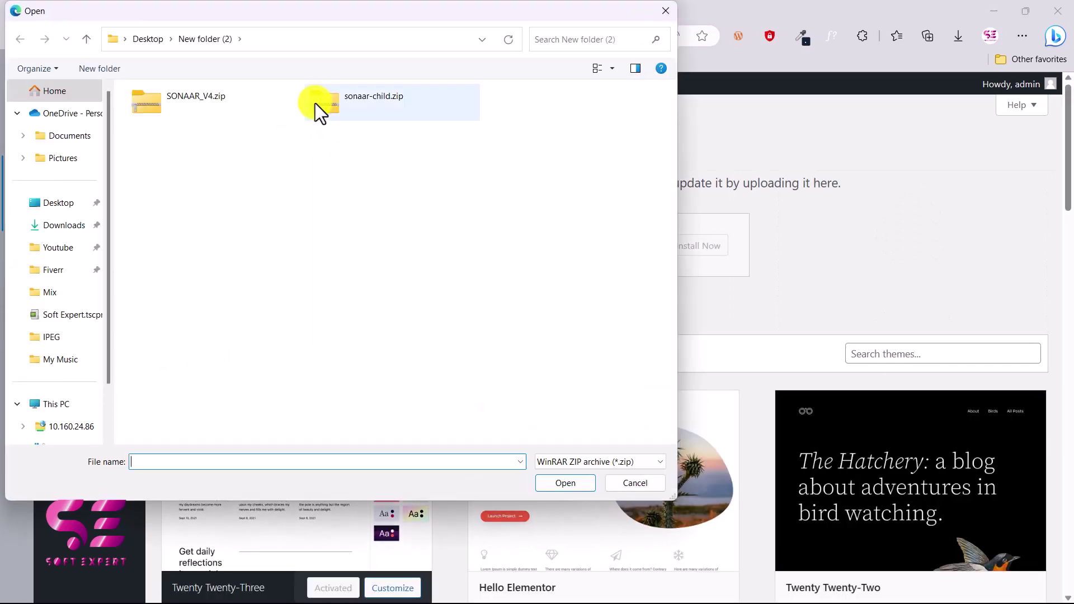
{"action": "left_click", "coordinate": [316, 102]}
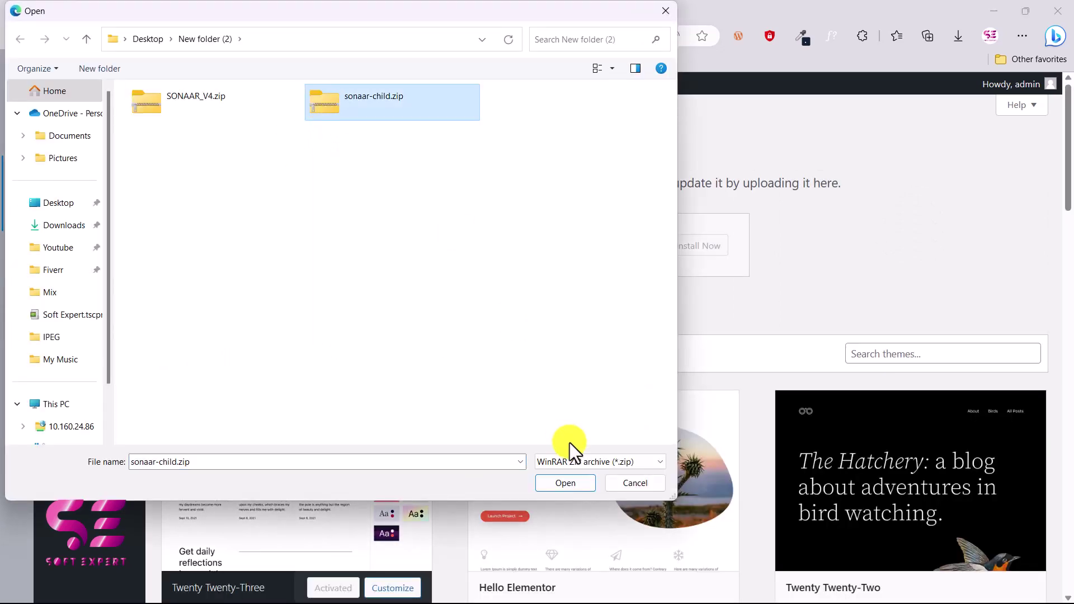
{"action": "left_click", "coordinate": [569, 483]}
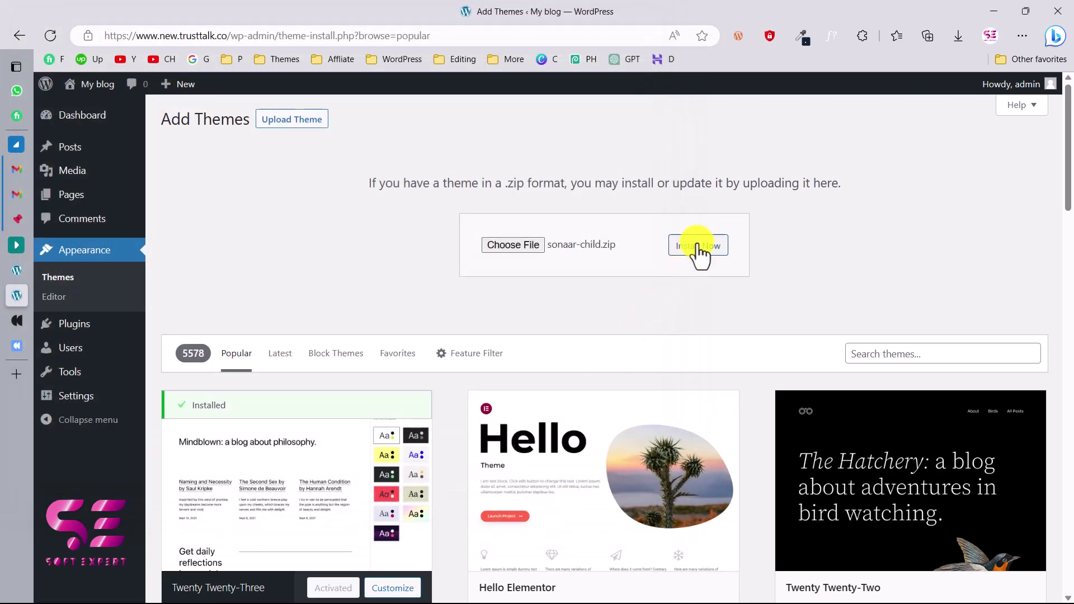
{"action": "left_click", "coordinate": [698, 247]}
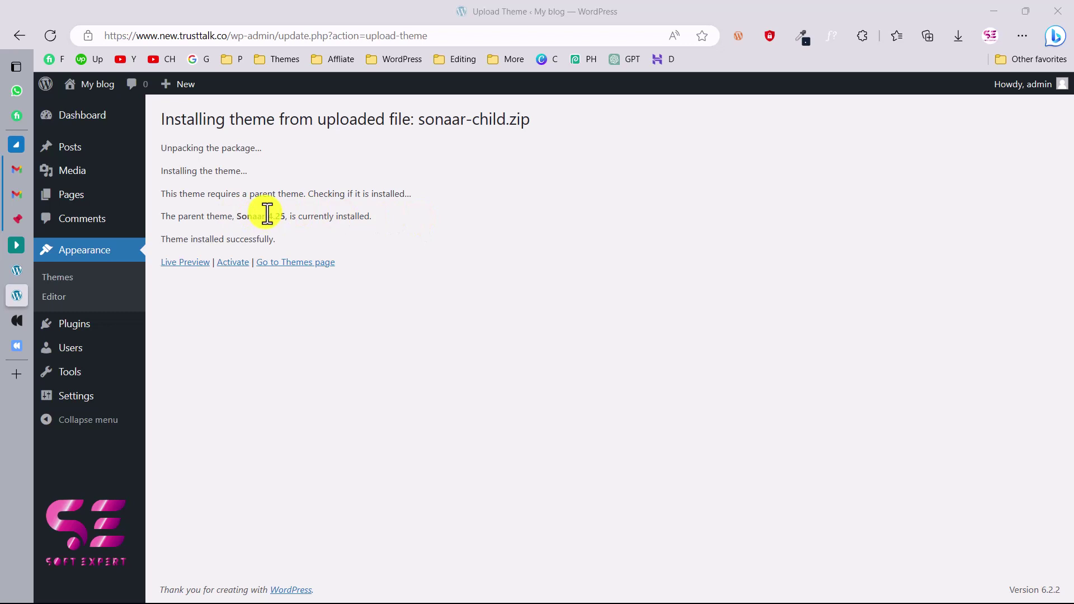
{"action": "left_click", "coordinate": [229, 262]}
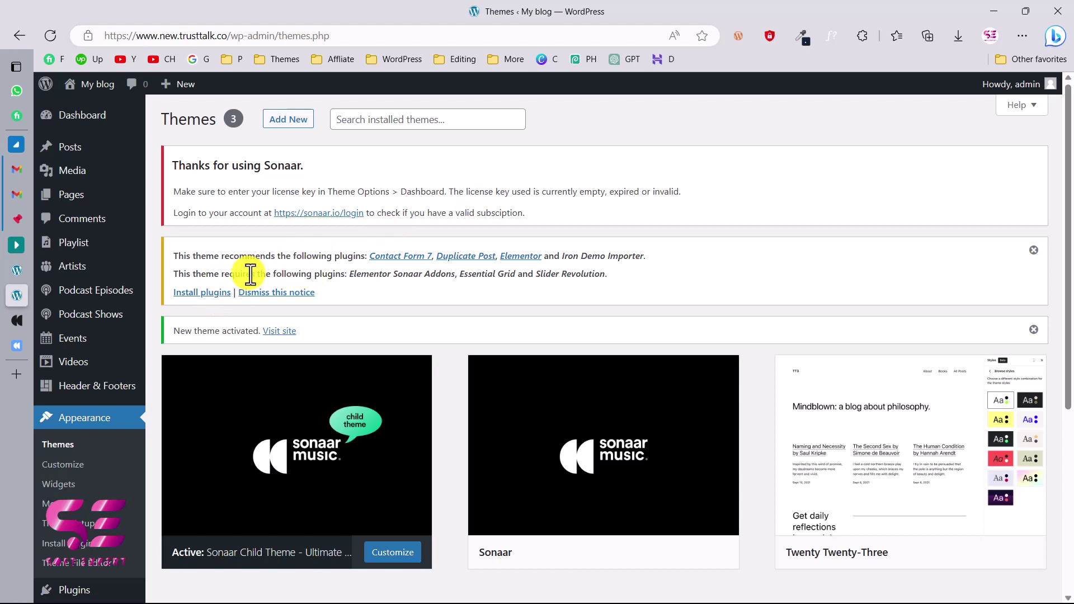
Bulk-install all seven required Sonaar plugins, then go back to the Dashboard.
{"action": "left_click", "coordinate": [196, 295]}
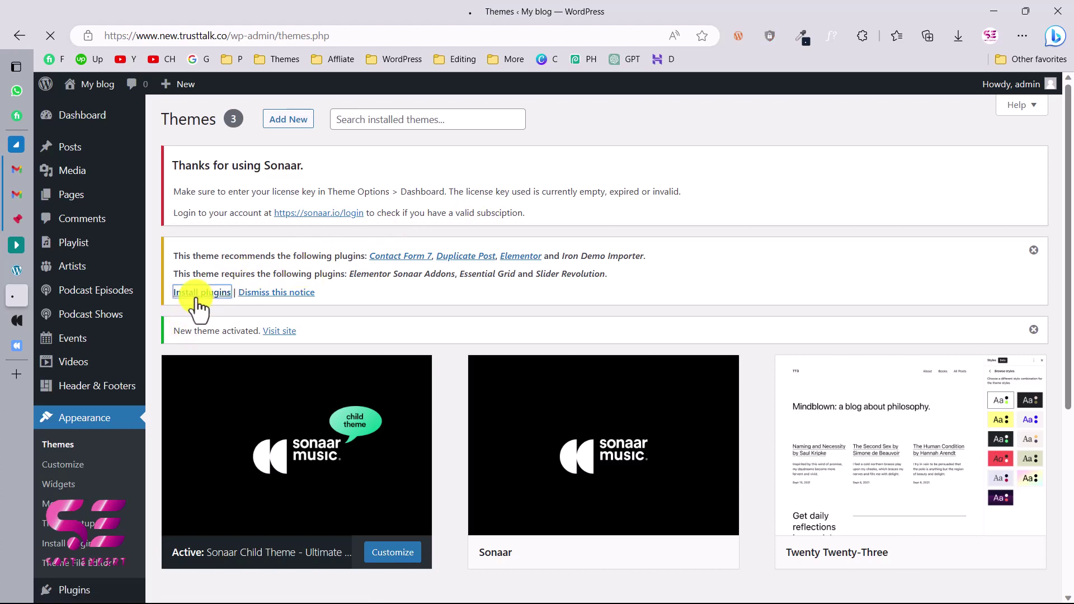
{"action": "scroll", "coordinate": [252, 478], "scroll_direction": "down", "scroll_amount": 1}
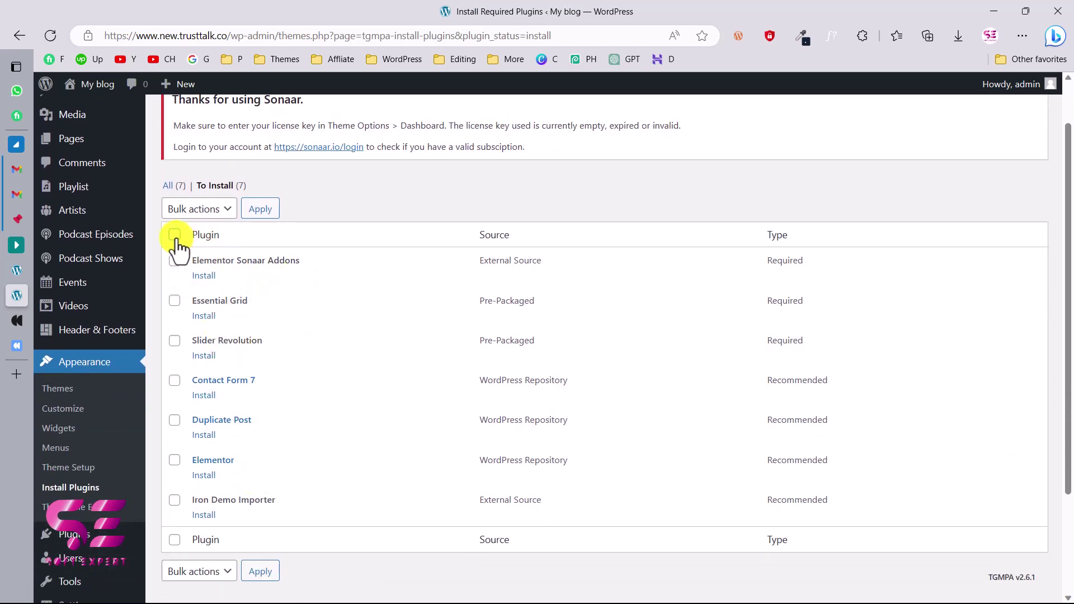
{"action": "left_click", "coordinate": [189, 209]}
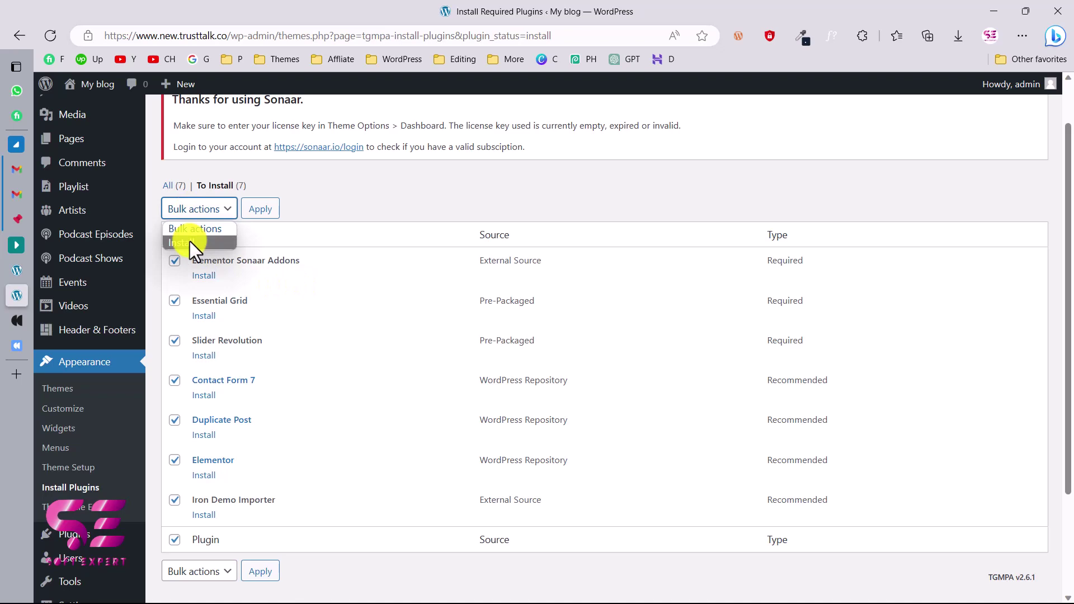
{"action": "left_click", "coordinate": [189, 240]}
{"action": "left_click", "coordinate": [261, 211]}
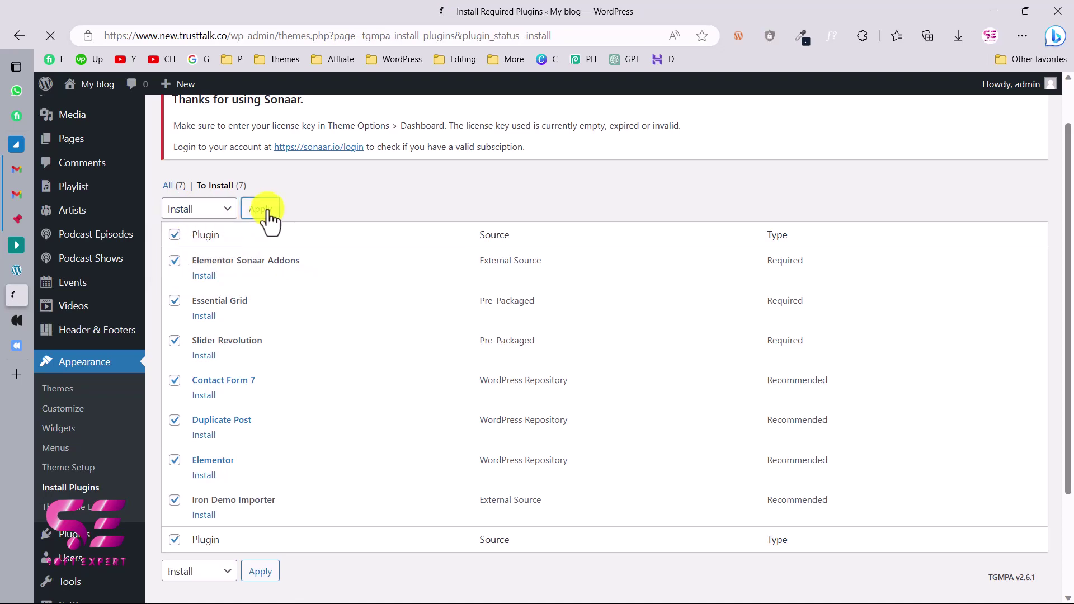
{"action": "scroll", "coordinate": [344, 306], "scroll_direction": "down", "scroll_amount": 5}
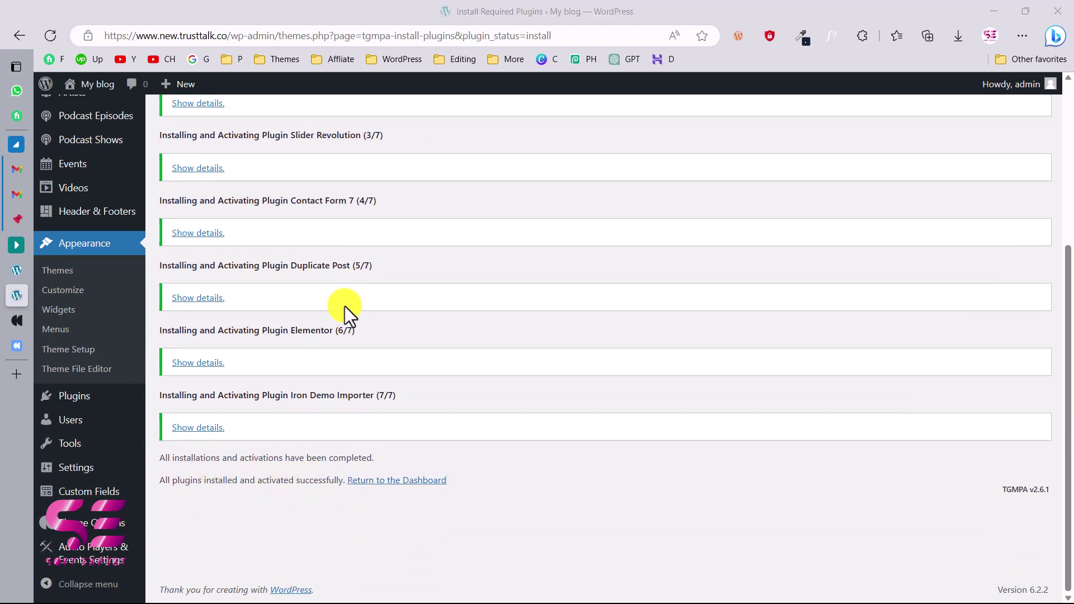
{"action": "left_click", "coordinate": [366, 481]}
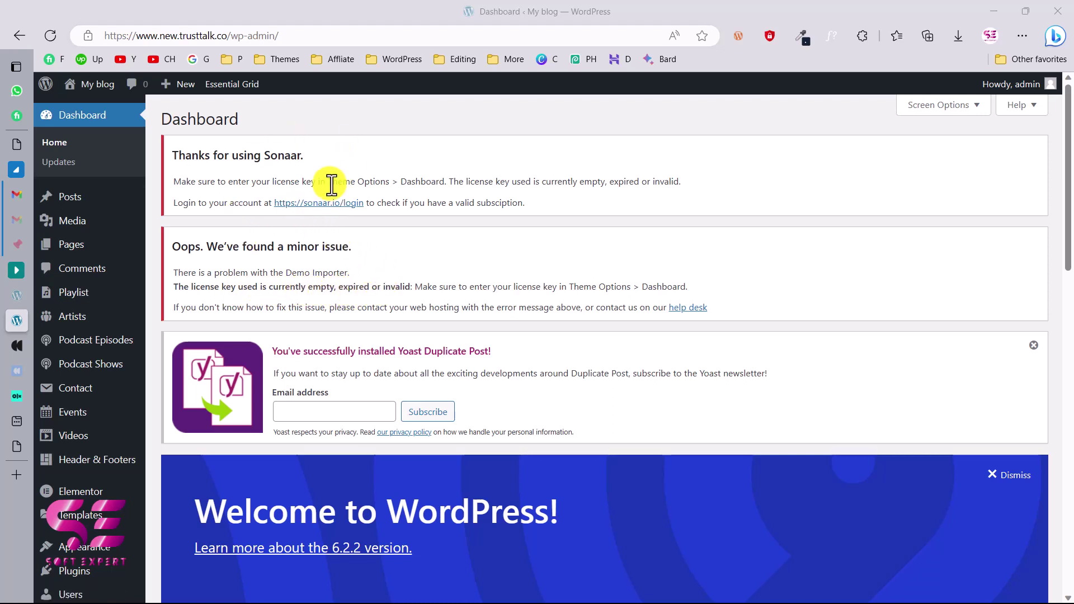
Check the saved license key, then step through Sonaar Theme Setup's child theme and plugin pages.
{"action": "left_click", "coordinate": [17, 445]}
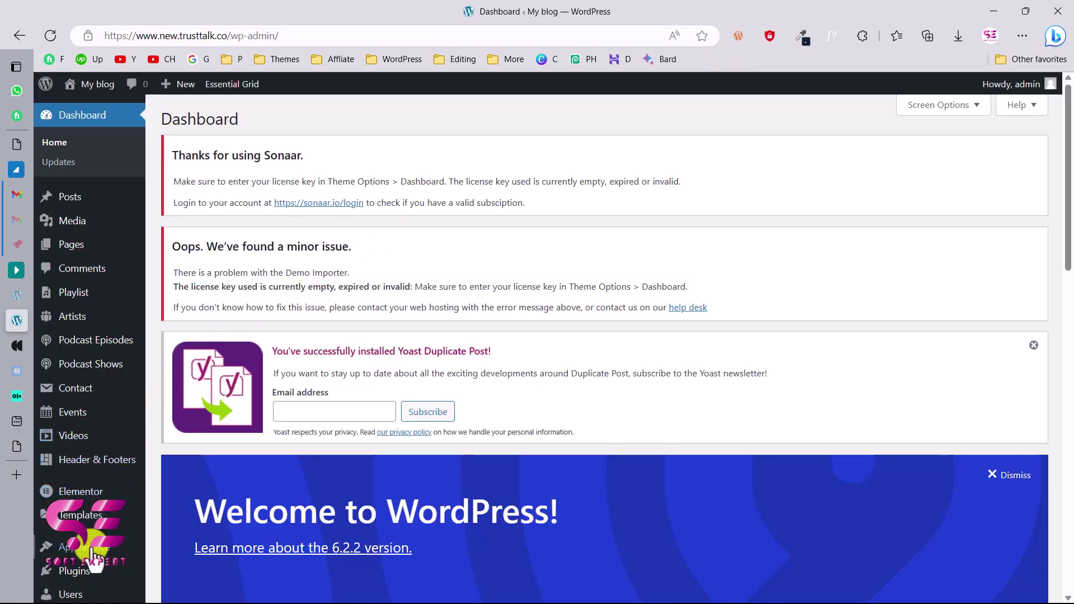
{"action": "mouse_move", "coordinate": [91, 552]}
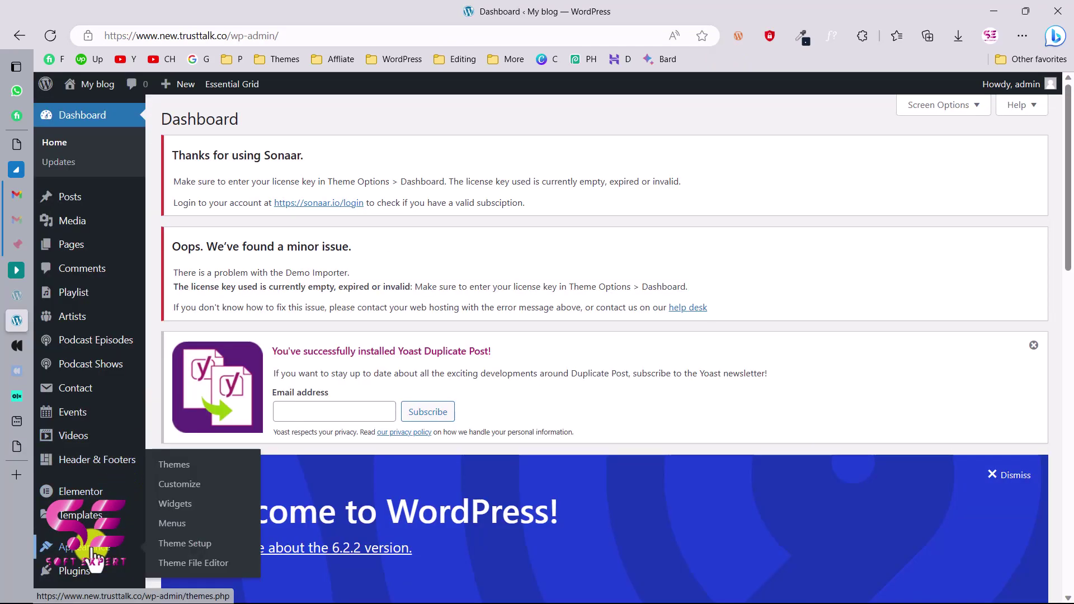
{"action": "left_click", "coordinate": [188, 544]}
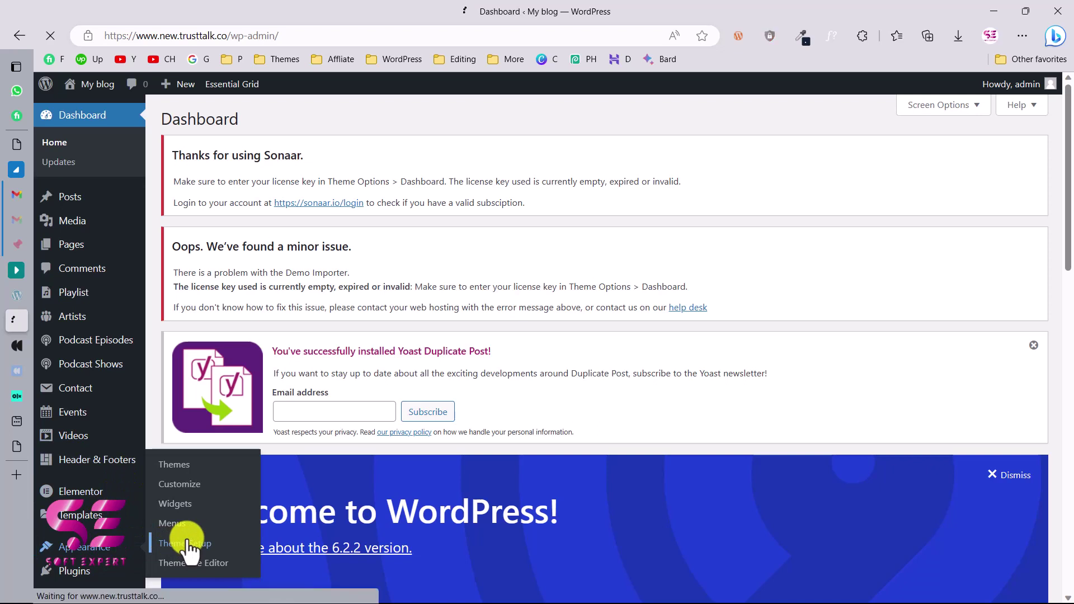
{"action": "left_click", "coordinate": [643, 481]}
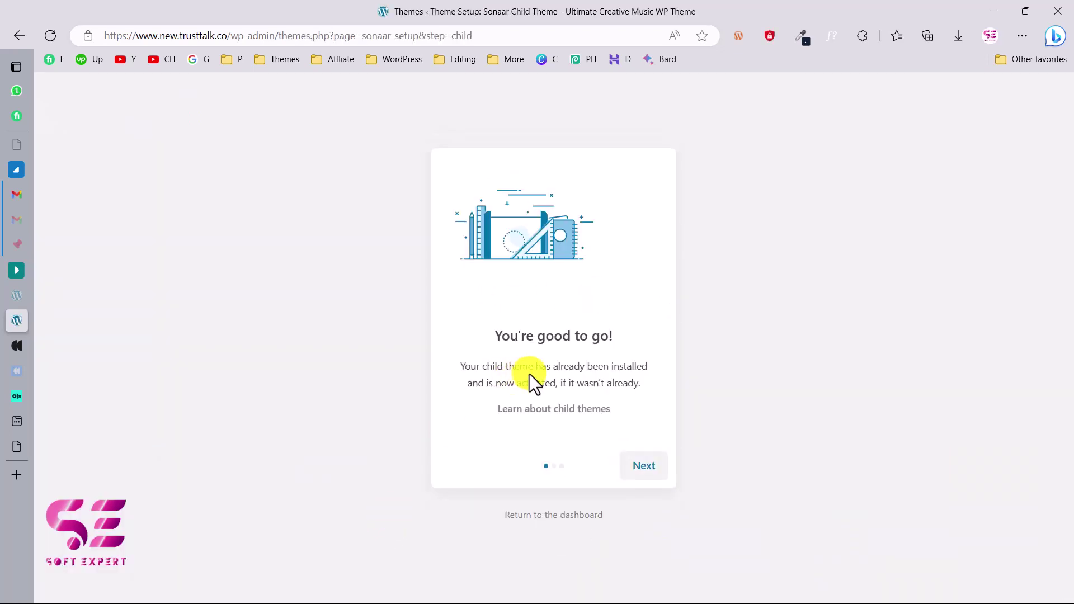
{"action": "left_click", "coordinate": [643, 468]}
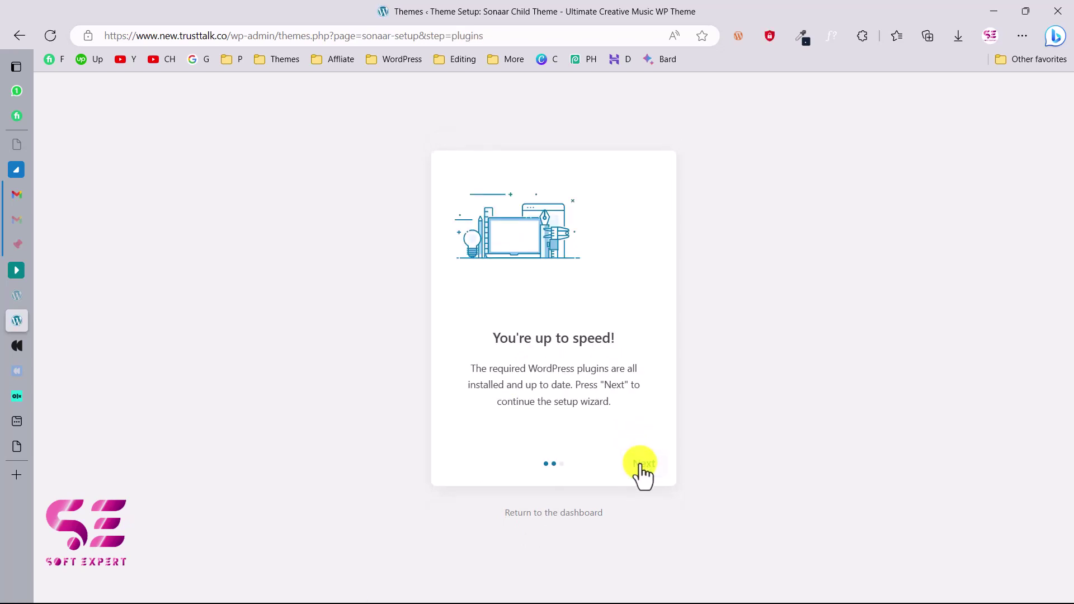
{"action": "left_click", "coordinate": [642, 474]}
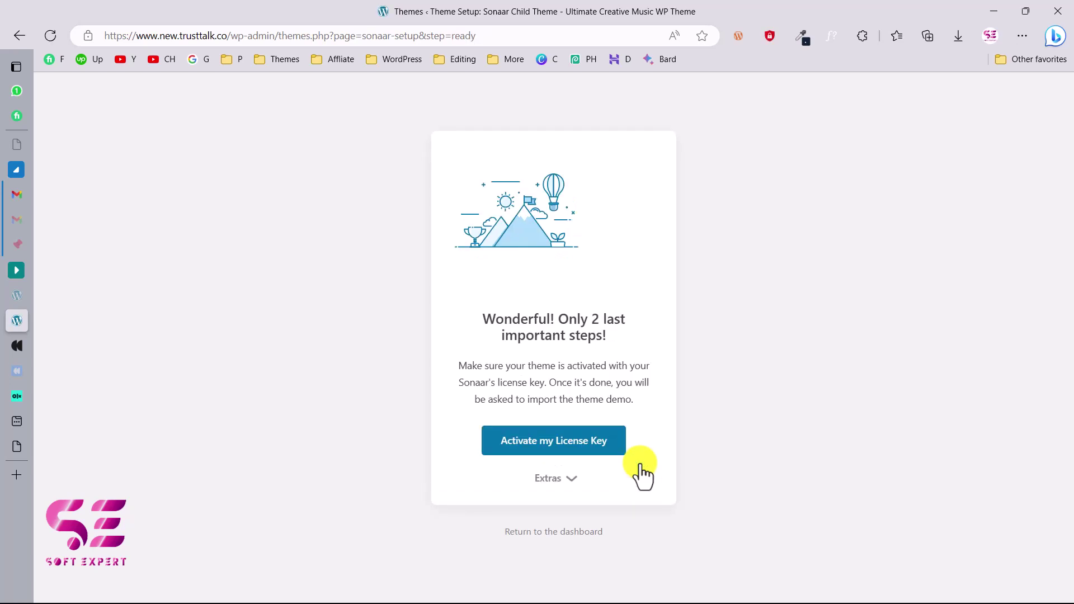
{"action": "left_click", "coordinate": [576, 453]}
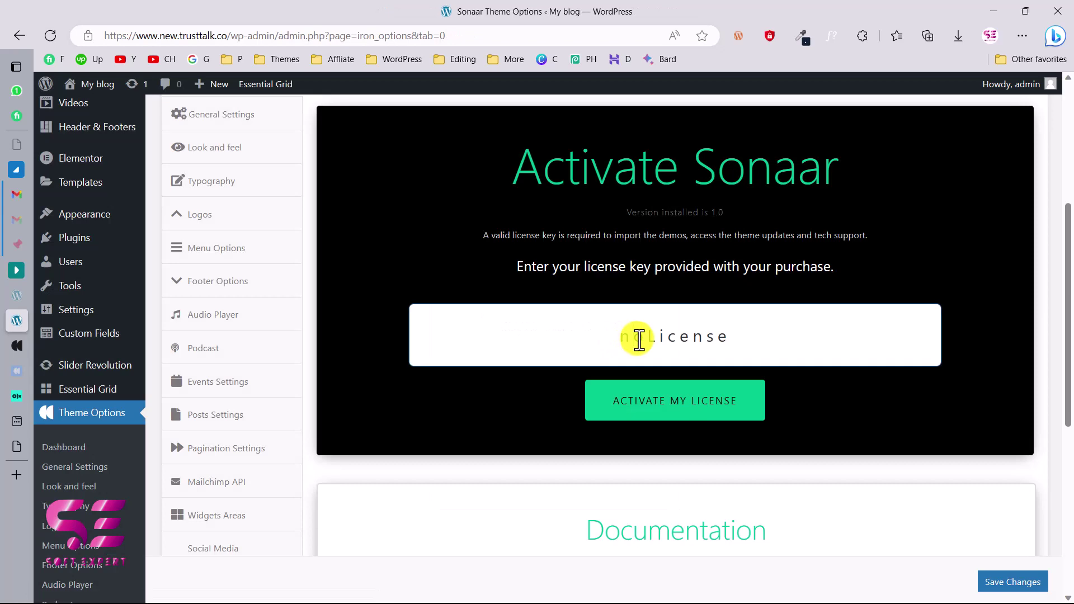
Paste and activate the Sonaar license key, then go to the theme demo import page.
{"action": "key", "text": "ctrl+v"}
{"action": "left_click", "coordinate": [672, 409]}
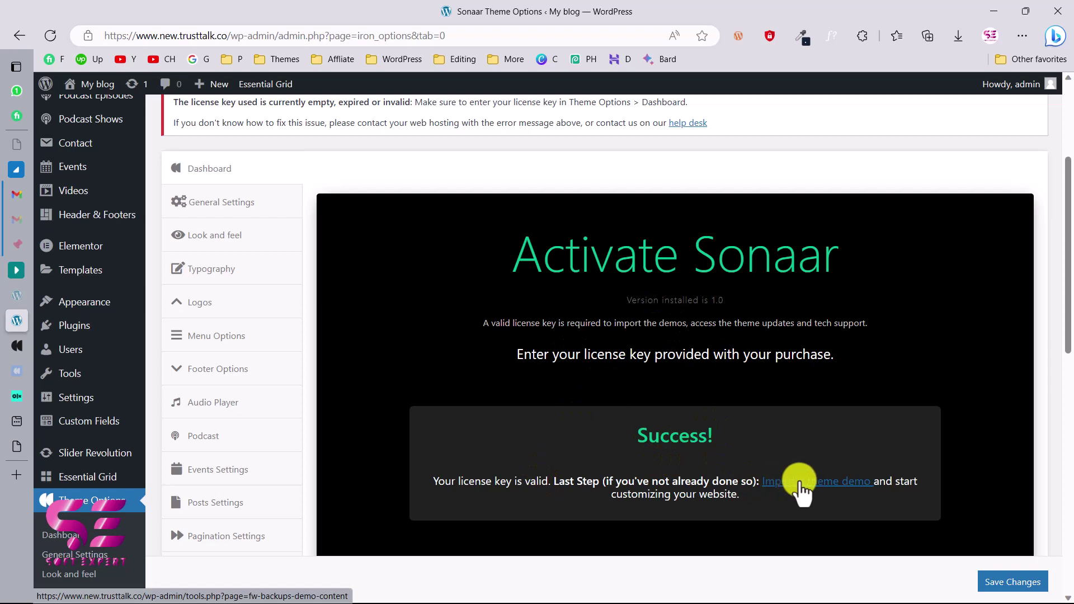
{"action": "left_click", "coordinate": [792, 483]}
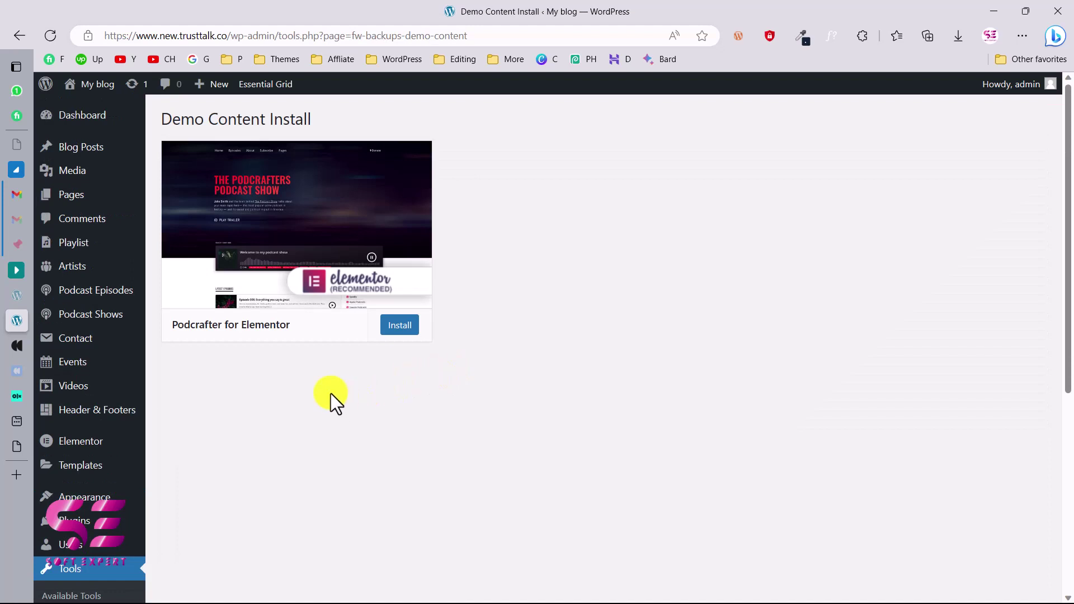
Install the Podcrafter for Elementor demo content and confirm the prompt.
{"action": "left_click", "coordinate": [396, 330]}
{"action": "left_click", "coordinate": [609, 147]}
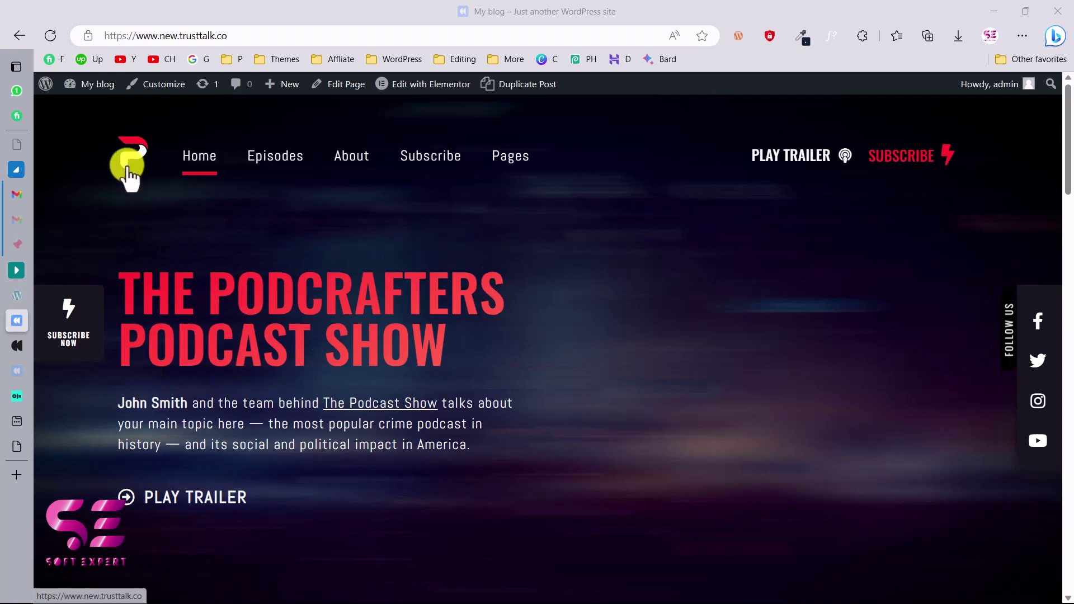
Browse the home page menus and sections, playing then pausing Episode 007.
{"action": "mouse_move", "coordinate": [431, 165]}
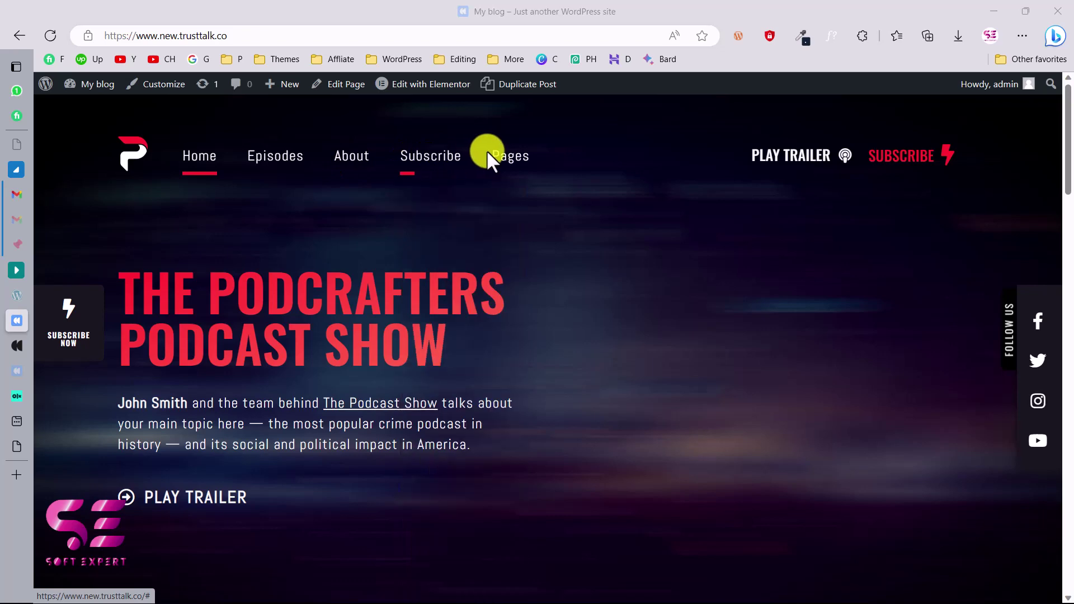
{"action": "mouse_move", "coordinate": [499, 161]}
{"action": "mouse_move", "coordinate": [548, 419]}
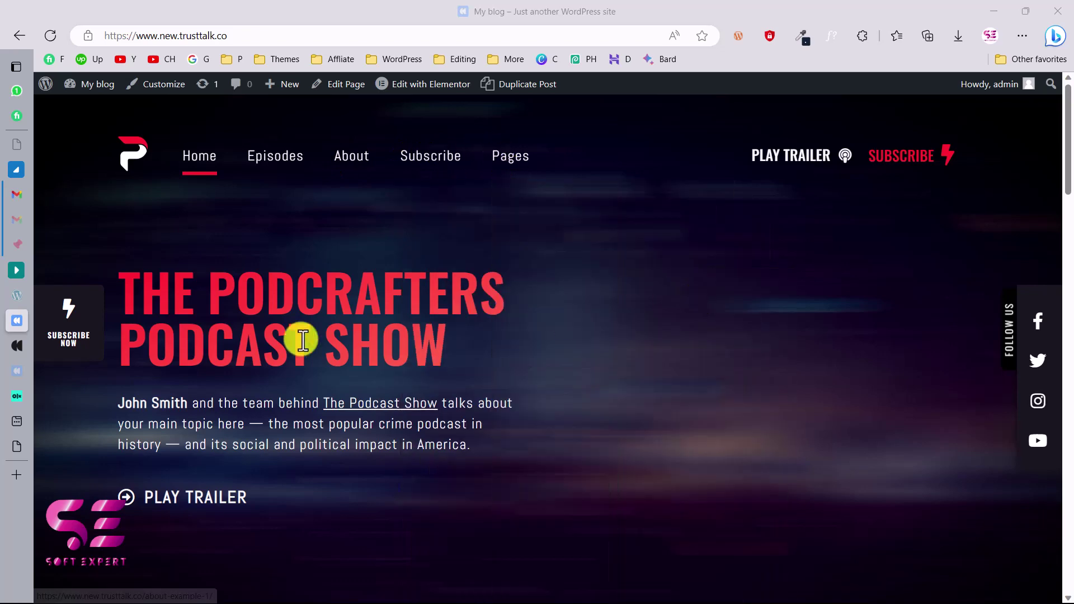
{"action": "scroll", "coordinate": [315, 329], "scroll_direction": "down", "scroll_amount": 5}
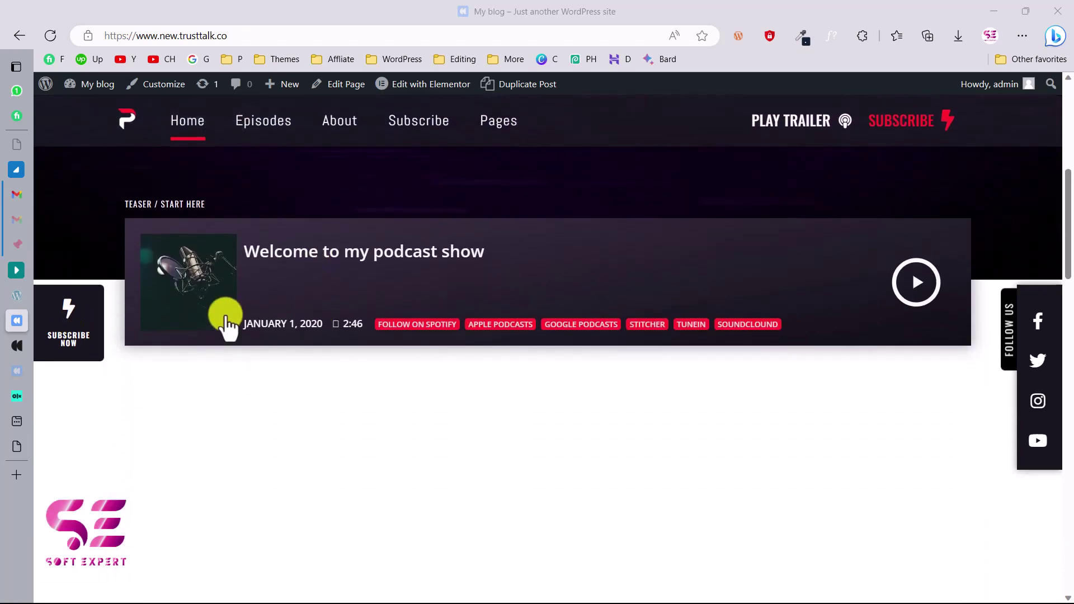
{"action": "scroll", "coordinate": [479, 304], "scroll_direction": "down", "scroll_amount": 4}
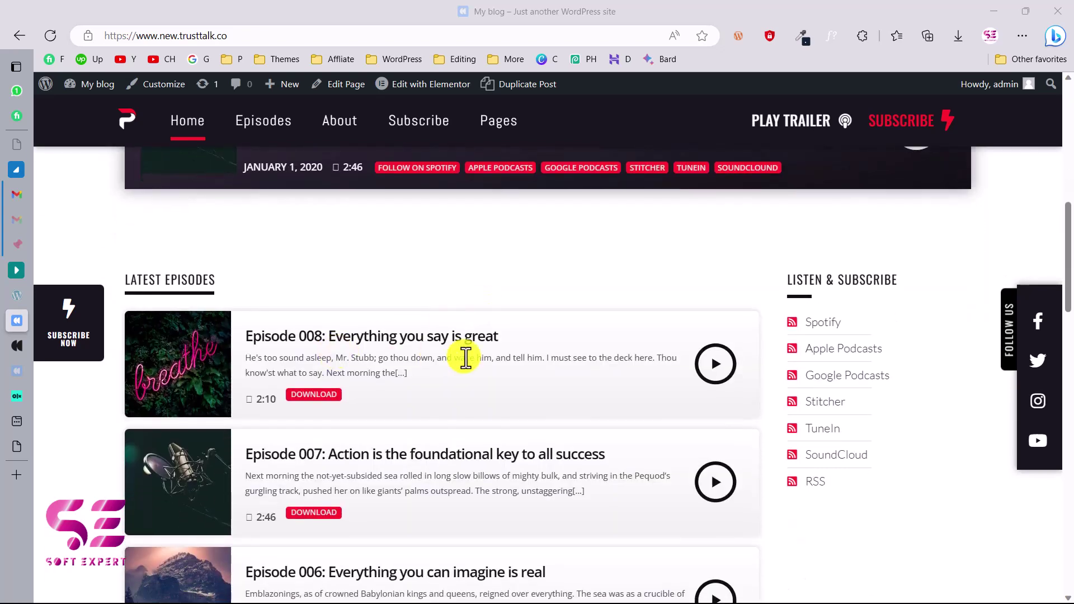
{"action": "scroll", "coordinate": [463, 355], "scroll_direction": "down", "scroll_amount": 3}
{"action": "left_click", "coordinate": [345, 572]}
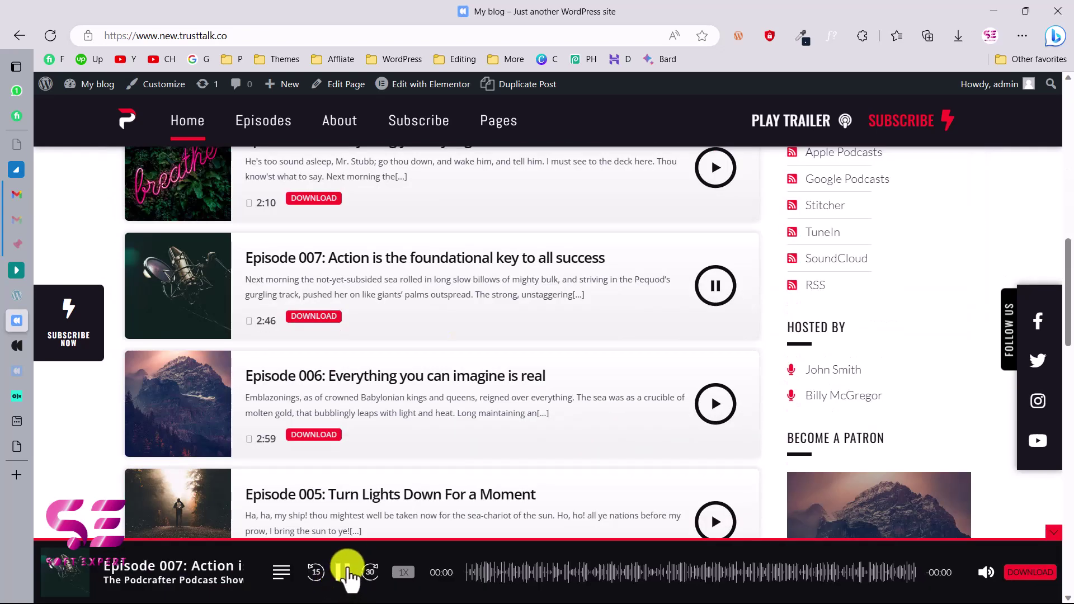
{"action": "scroll", "coordinate": [505, 444], "scroll_direction": "down", "scroll_amount": 10}
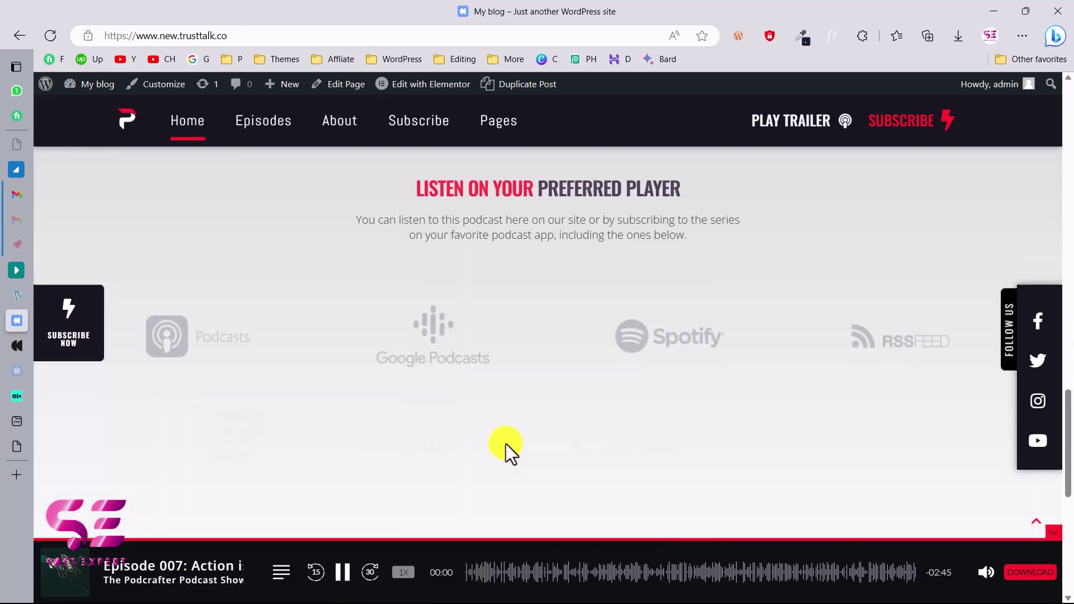
{"action": "scroll", "coordinate": [505, 444], "scroll_direction": "down", "scroll_amount": 8}
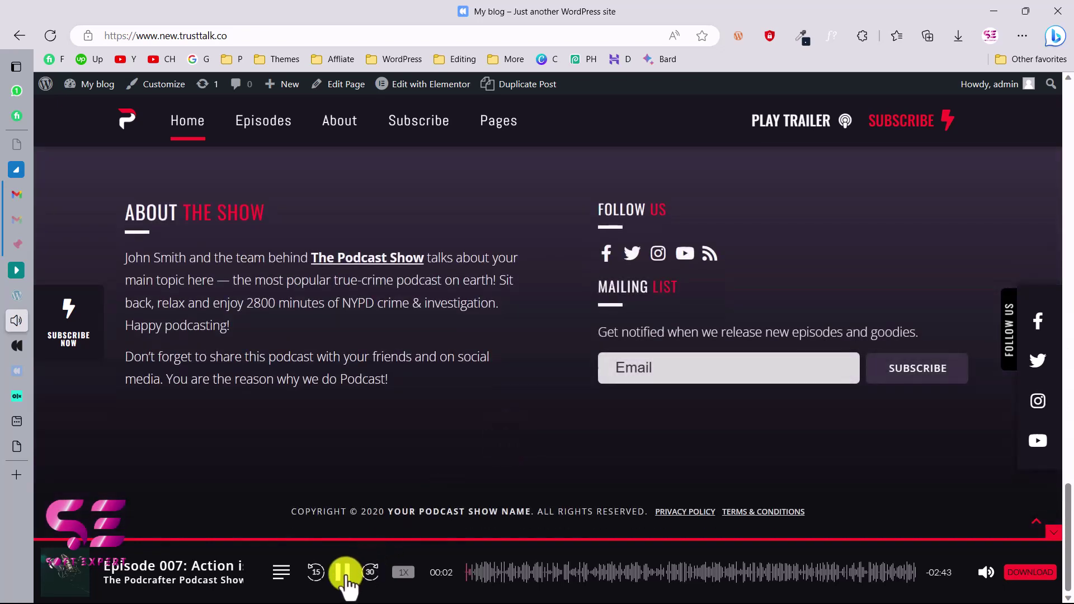
{"action": "left_click", "coordinate": [344, 572]}
{"action": "scroll", "coordinate": [454, 441], "scroll_direction": "up", "scroll_amount": 15}
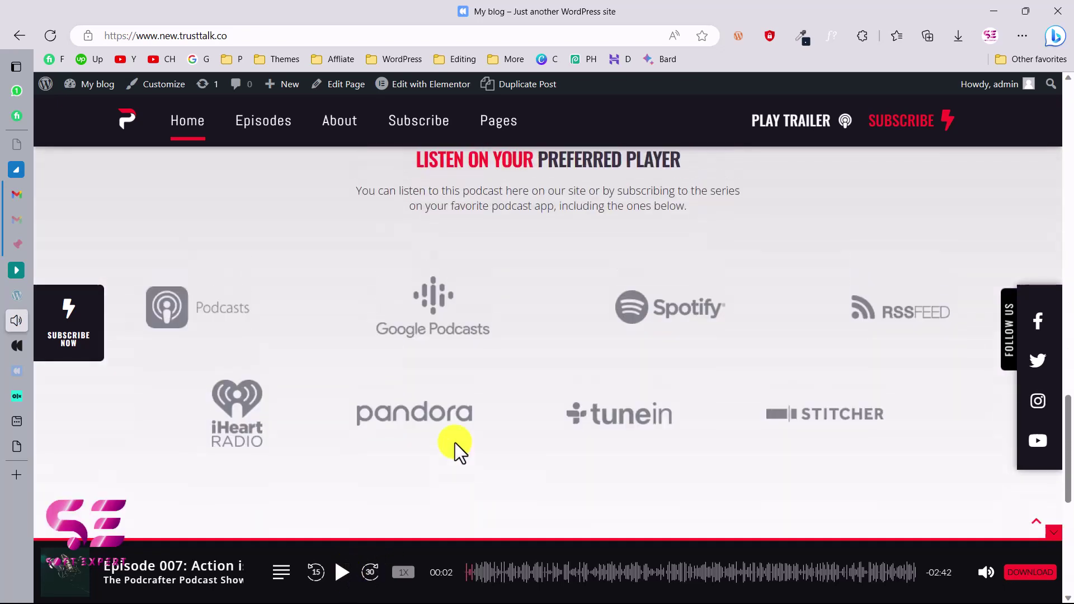
{"action": "scroll", "coordinate": [454, 442], "scroll_direction": "up", "scroll_amount": 10}
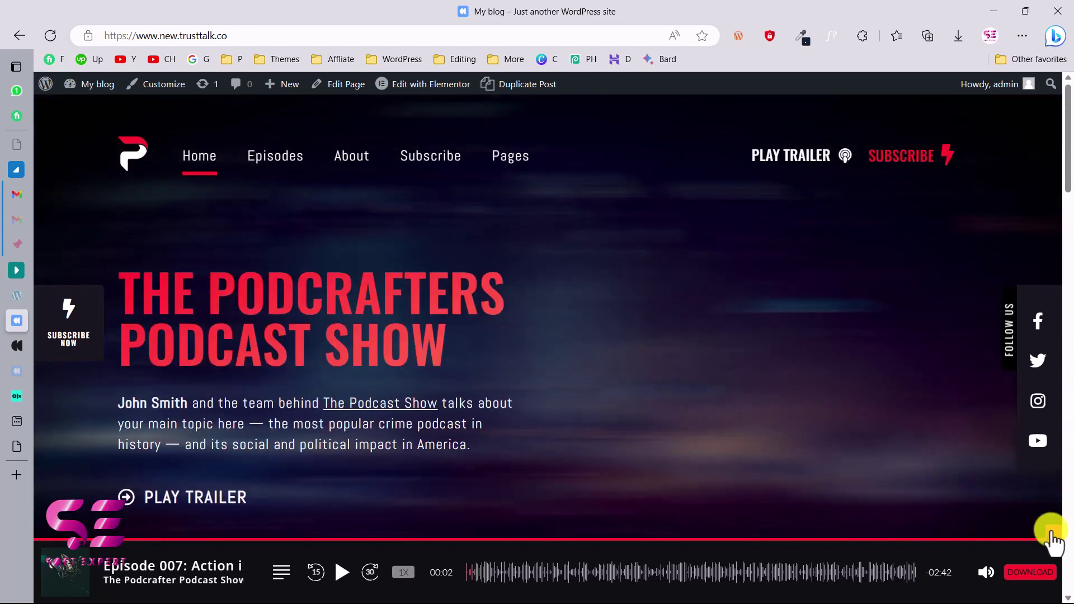
Collapse the podcast player bar, then open and close the Subscribe & Follow panel.
{"action": "left_click", "coordinate": [1052, 533]}
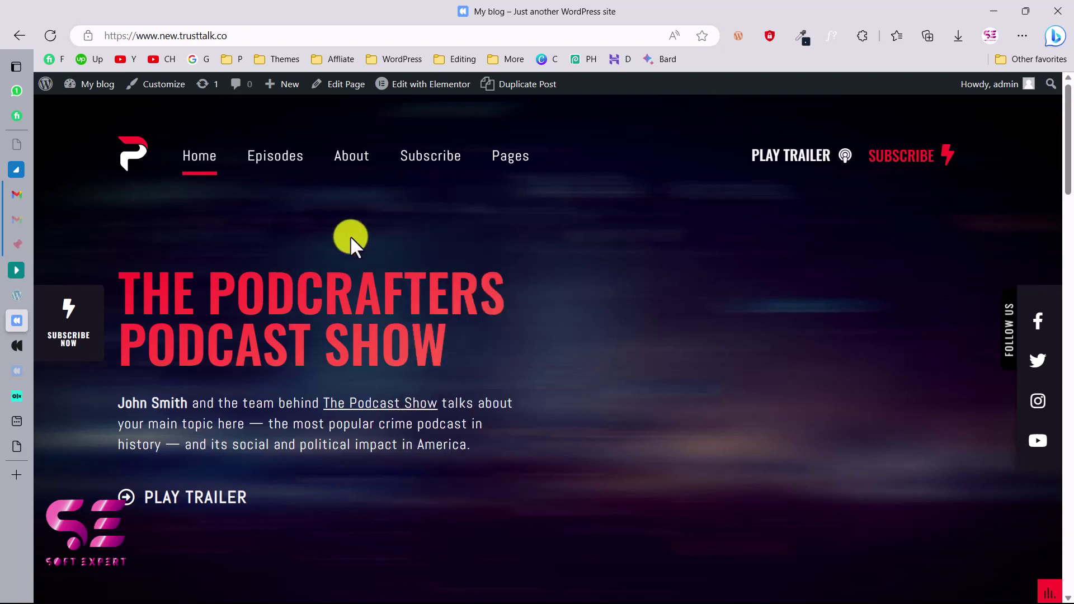
{"action": "mouse_move", "coordinate": [409, 90]}
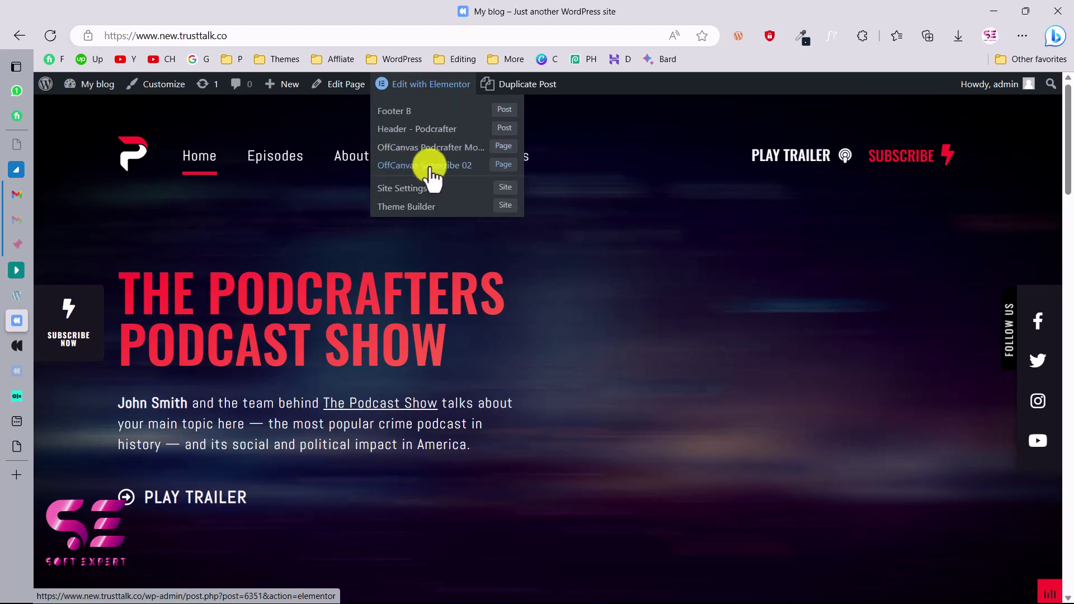
{"action": "left_click", "coordinate": [905, 163]}
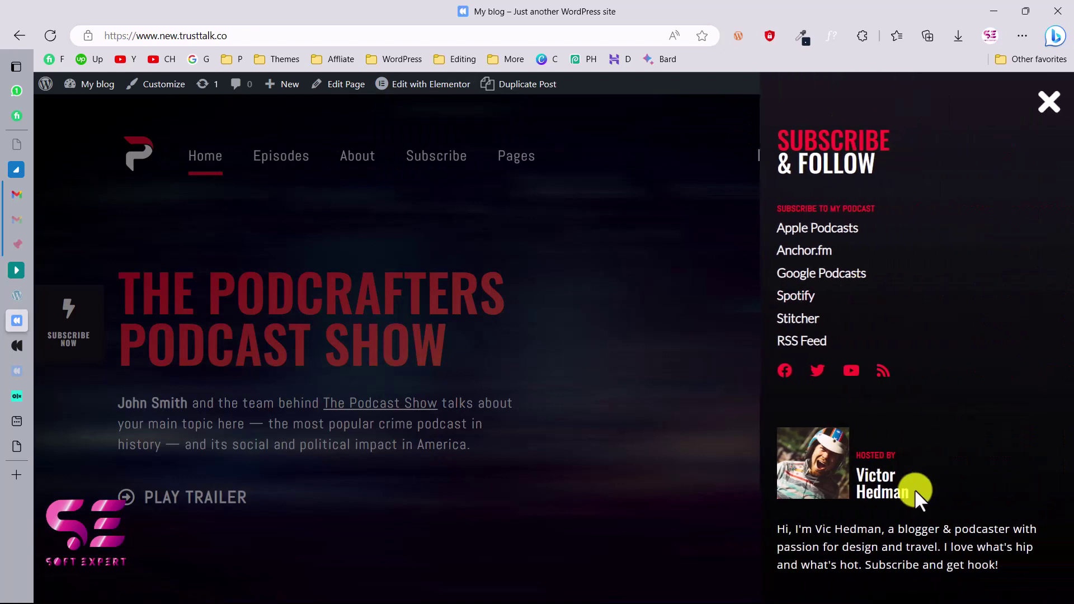
{"action": "left_click", "coordinate": [1051, 106]}
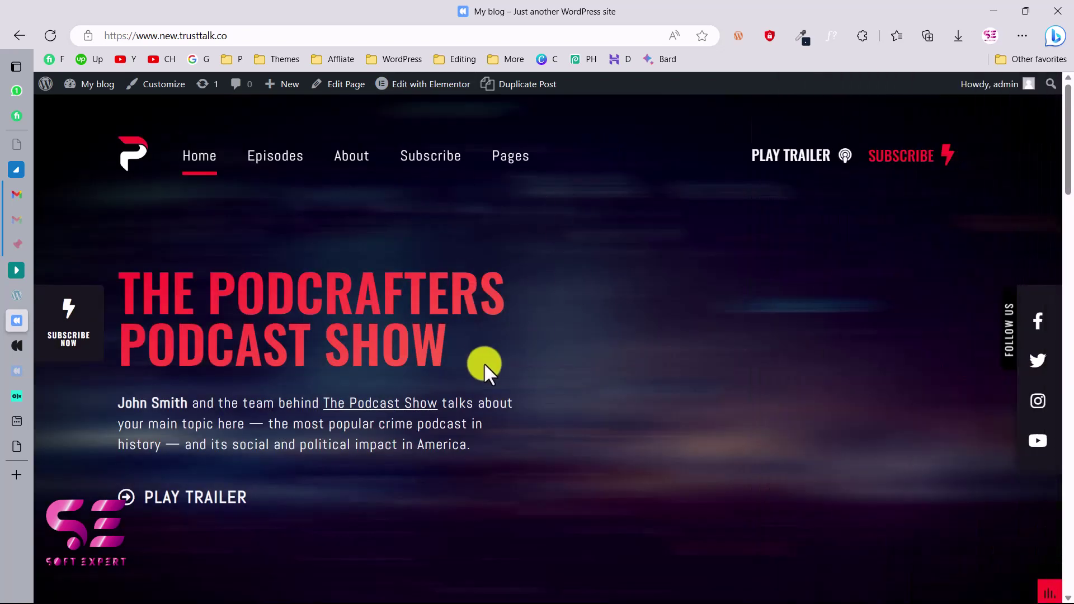
Edit the Home page with Elementor, updating the WordPress database and closing What's New.
{"action": "left_click", "coordinate": [418, 92]}
{"action": "left_click", "coordinate": [376, 305]}
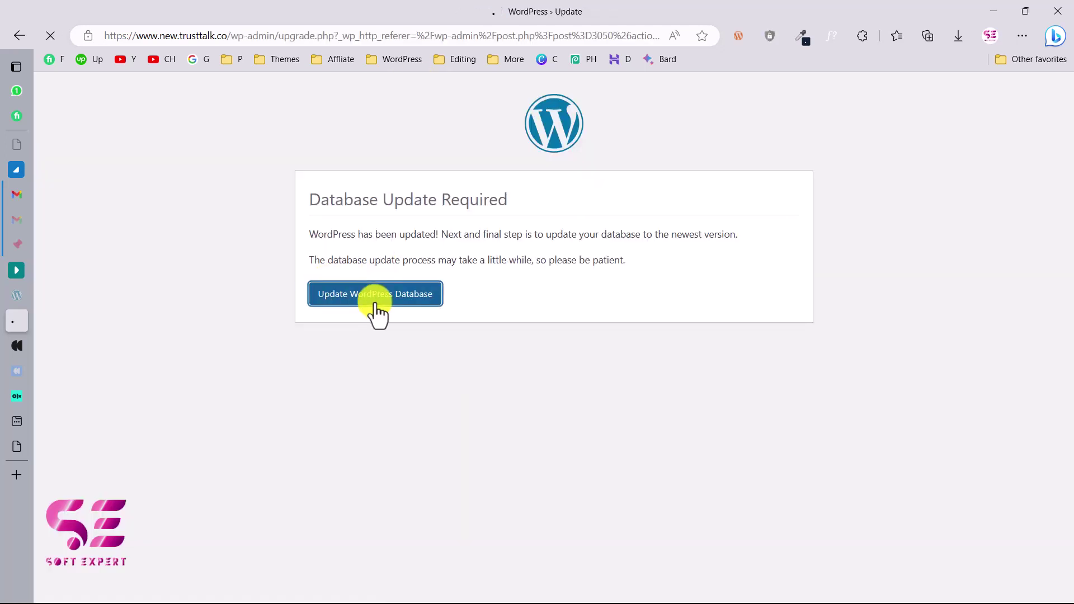
{"action": "left_click", "coordinate": [347, 276]}
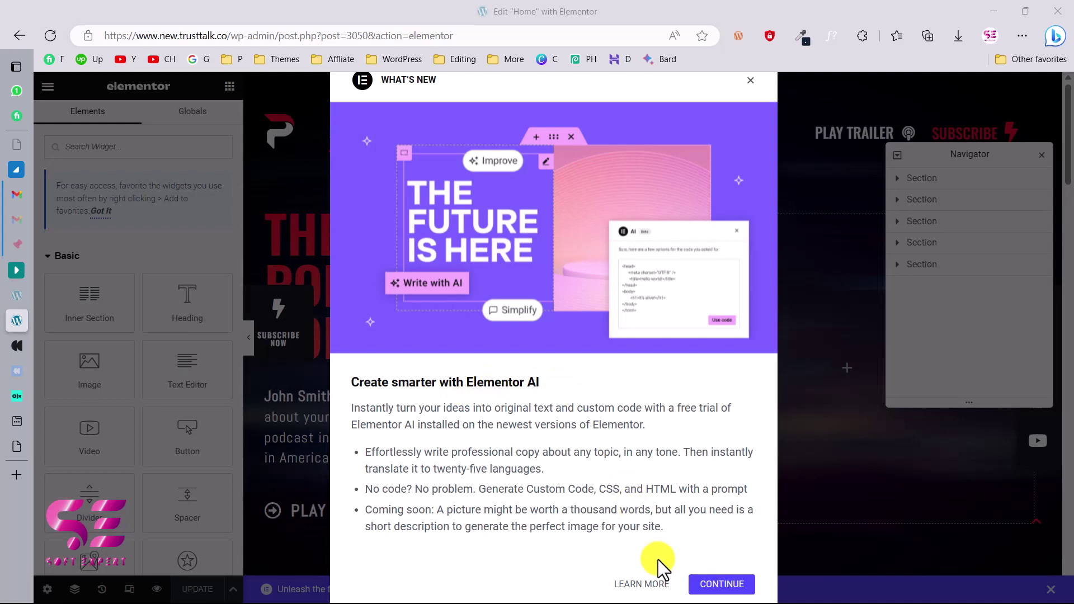
{"action": "left_click", "coordinate": [710, 586]}
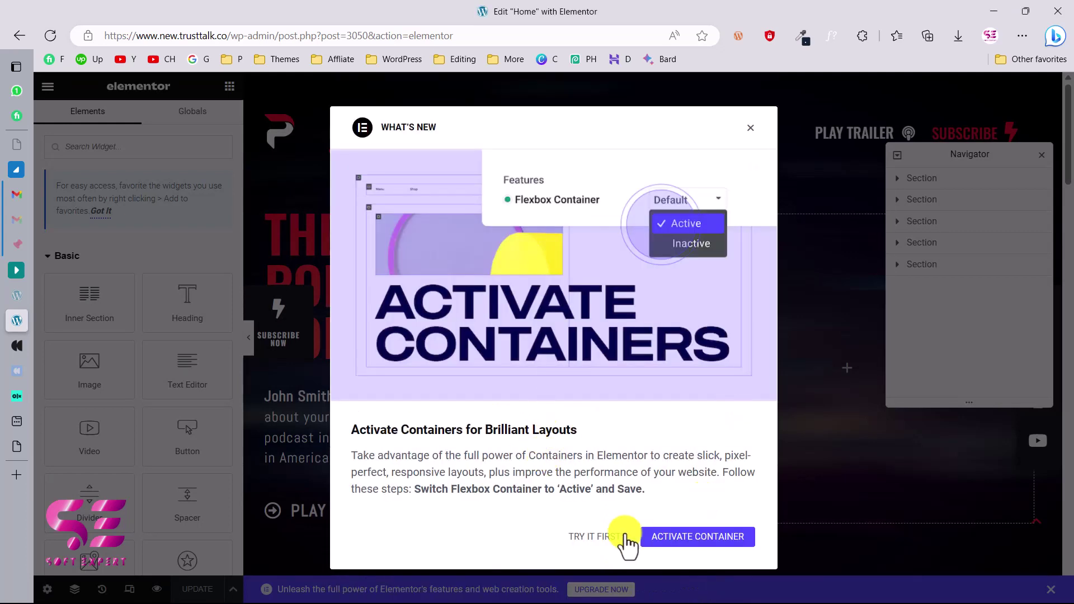
{"action": "left_click", "coordinate": [750, 130]}
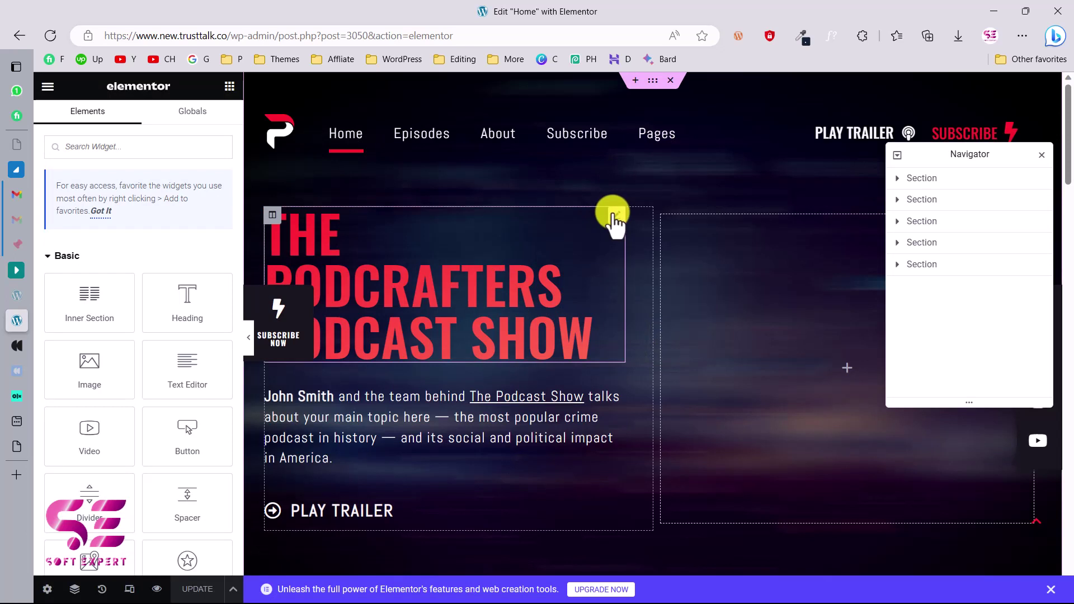
Inspect the main heading and introductory paragraph widgets in Elementor.
{"action": "left_click", "coordinate": [615, 215]}
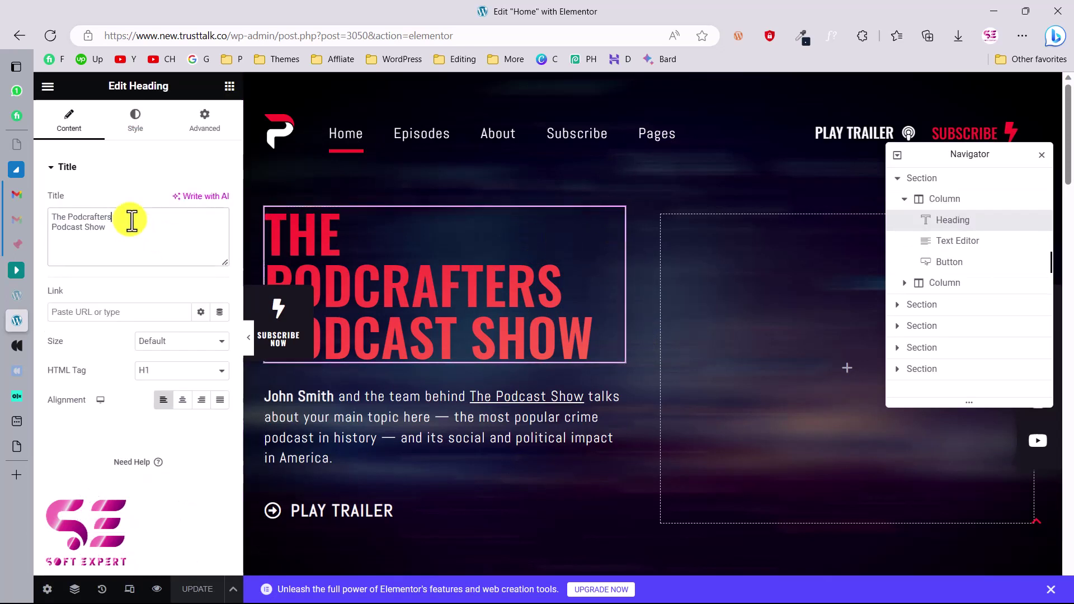
{"action": "left_click_drag", "start_coordinate": [131, 230], "coordinate": [53, 218]}
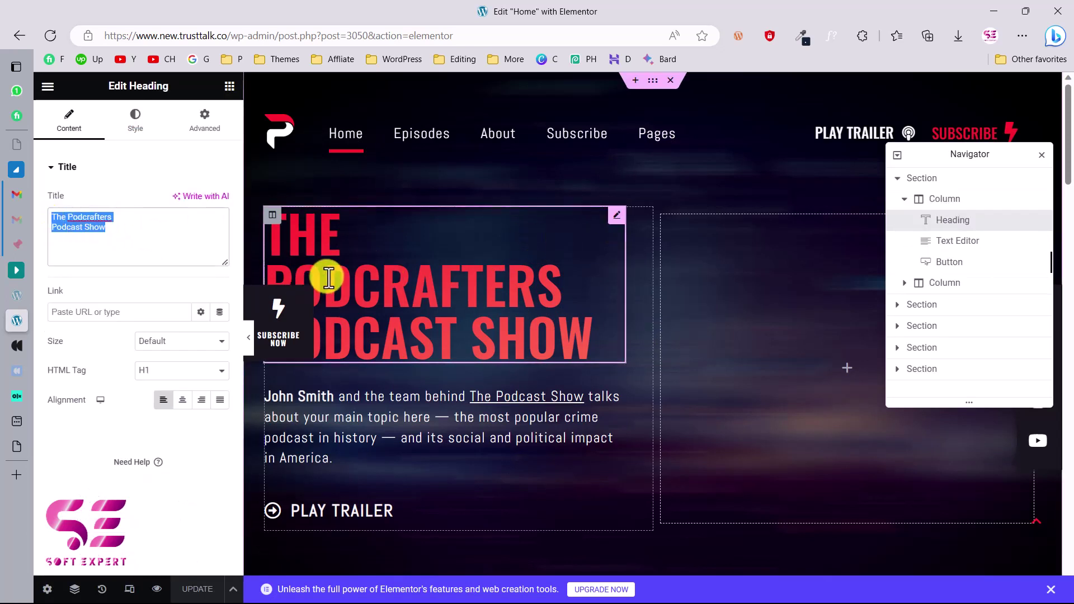
{"action": "left_click", "coordinate": [616, 386]}
{"action": "left_click_drag", "start_coordinate": [191, 378], "coordinate": [151, 348]}
{"action": "left_click", "coordinate": [153, 348]}
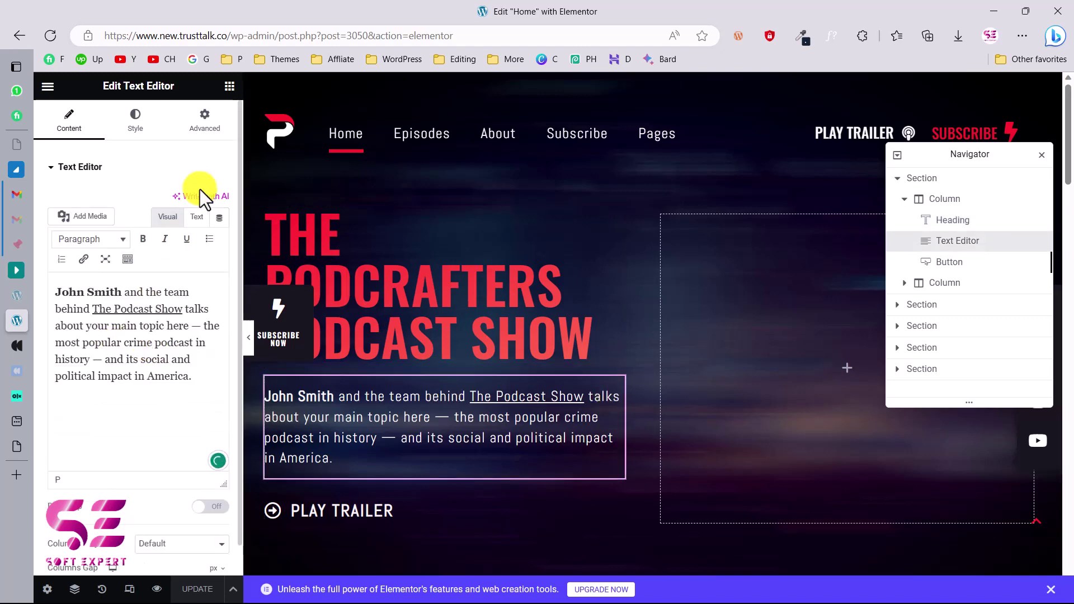
{"action": "scroll", "coordinate": [358, 280], "scroll_direction": "down", "scroll_amount": 3}
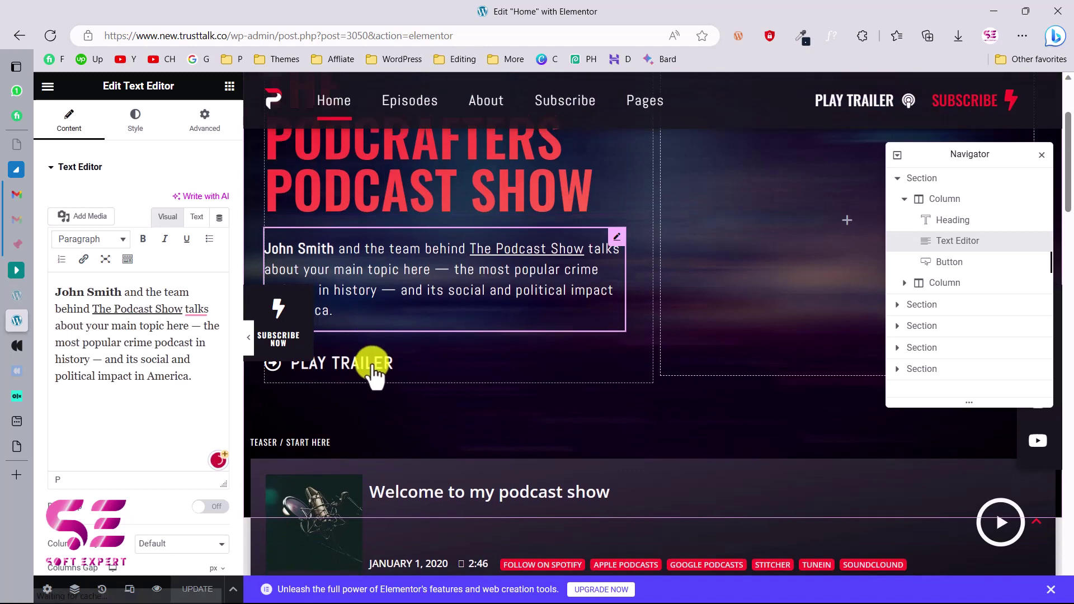
Inspect the Play Trailer button's settings and its label text.
{"action": "left_click", "coordinate": [397, 366]}
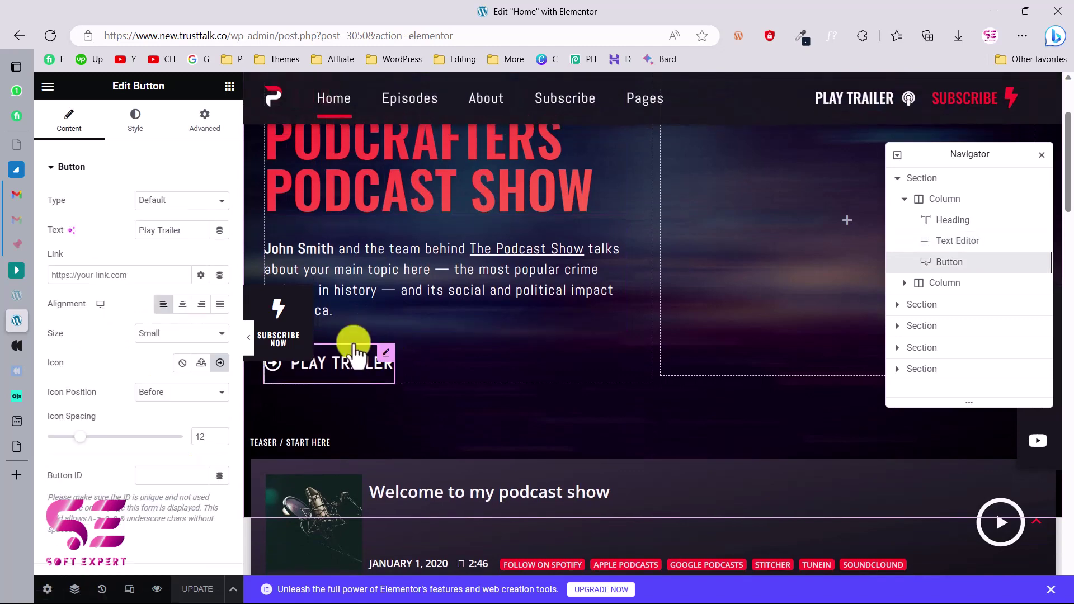
{"action": "left_click_drag", "start_coordinate": [187, 230], "coordinate": [108, 229]}
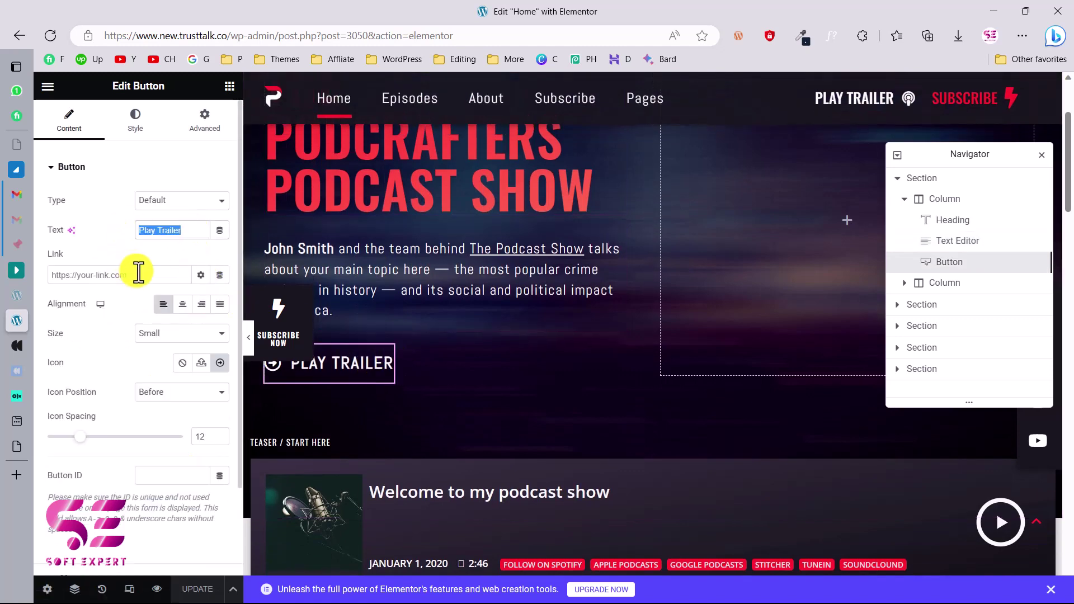
{"action": "scroll", "coordinate": [564, 423], "scroll_direction": "down", "scroll_amount": 1}
{"action": "scroll", "coordinate": [727, 462], "scroll_direction": "up", "scroll_amount": 1}
Review the podcast player and latest episodes list widget settings.
{"action": "left_click", "coordinate": [772, 431]}
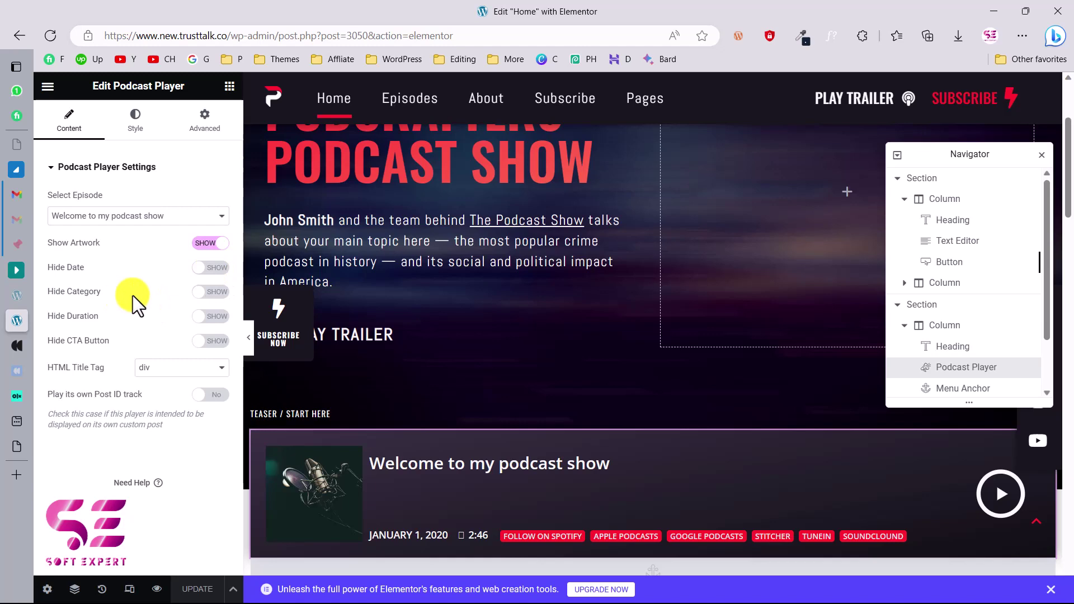
{"action": "scroll", "coordinate": [444, 461], "scroll_direction": "down", "scroll_amount": 5}
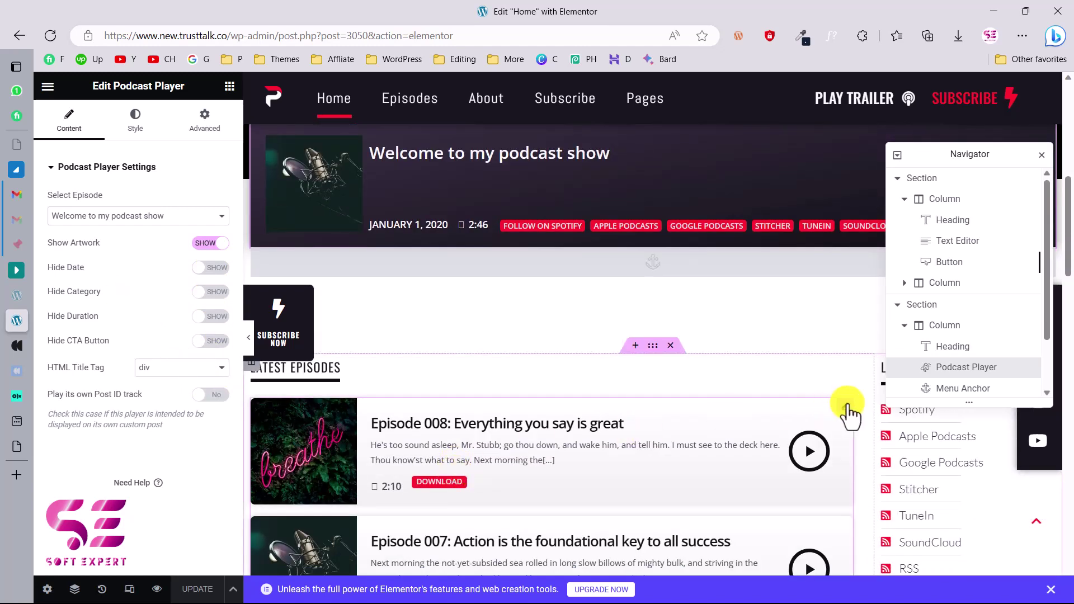
{"action": "left_click", "coordinate": [848, 411]}
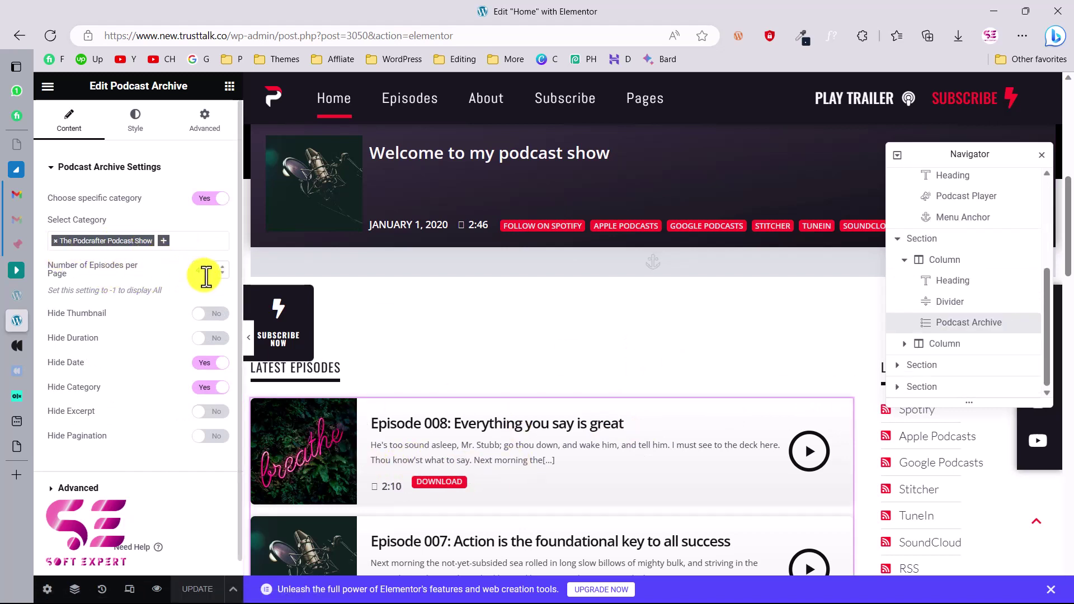
{"action": "scroll", "coordinate": [457, 478], "scroll_direction": "down", "scroll_amount": 1}
{"action": "scroll", "coordinate": [457, 479], "scroll_direction": "down", "scroll_amount": 10}
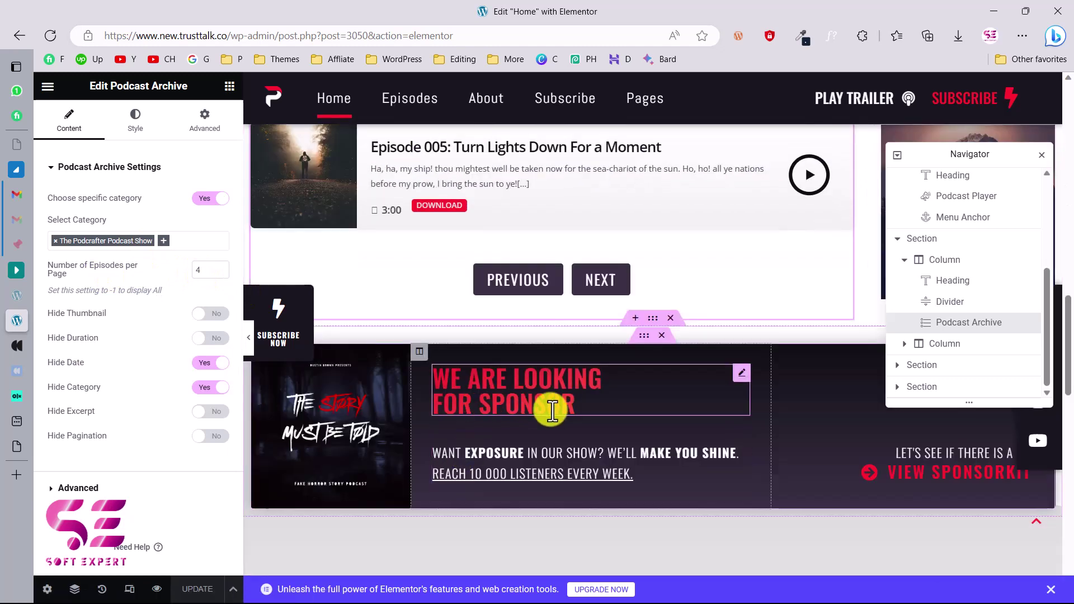
Open the "We are looking For Sponsor" heading's settings for editing.
{"action": "left_click", "coordinate": [552, 410]}
{"action": "left_click", "coordinate": [438, 367]}
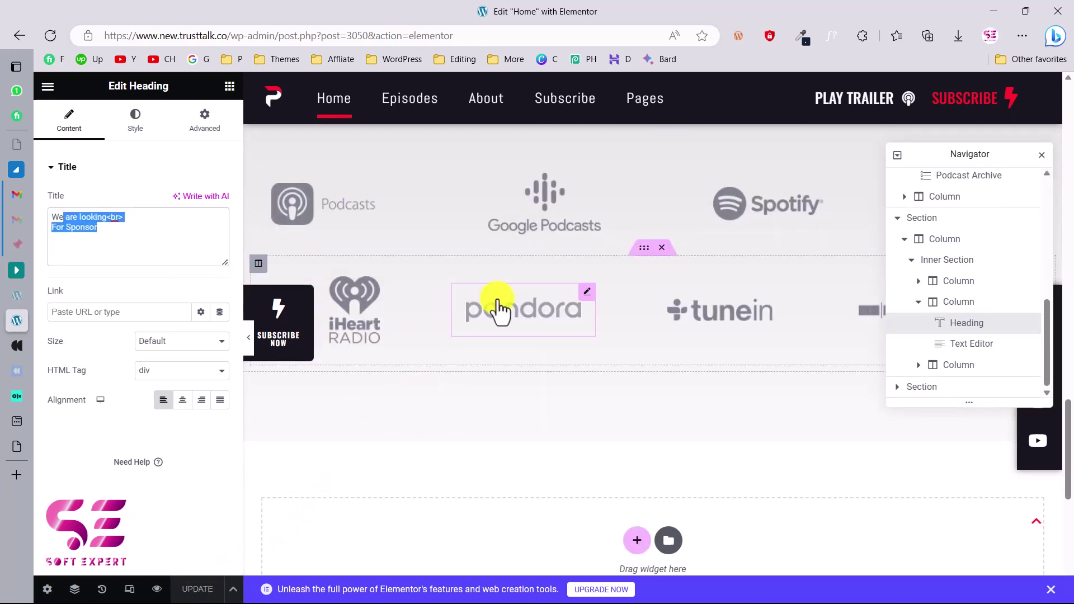
{"action": "scroll", "coordinate": [500, 308], "scroll_direction": "up", "scroll_amount": 15}
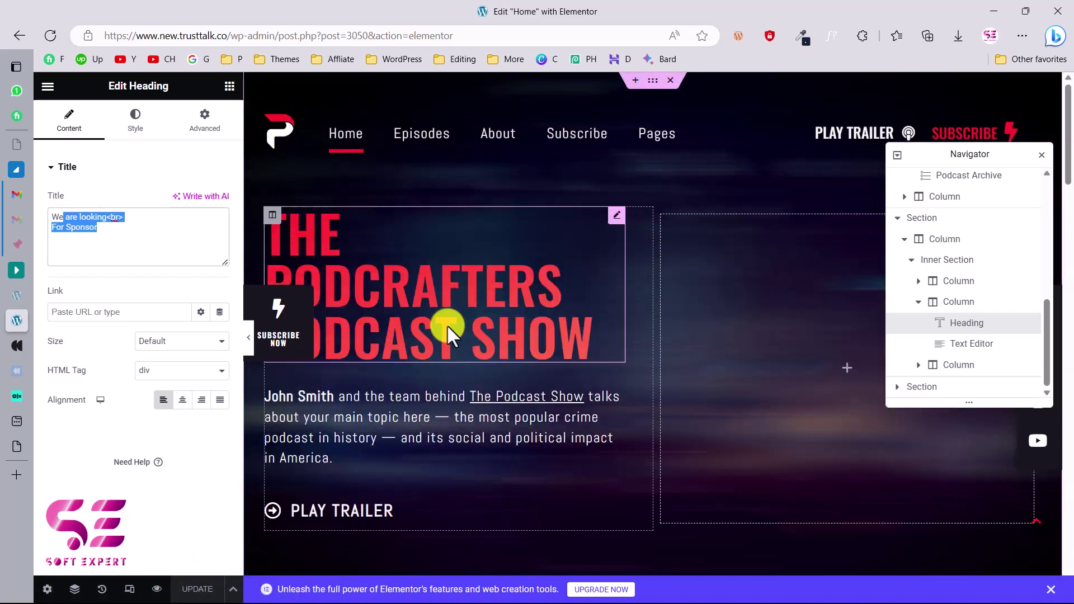
{"action": "scroll", "coordinate": [448, 326], "scroll_direction": "down", "scroll_amount": 15}
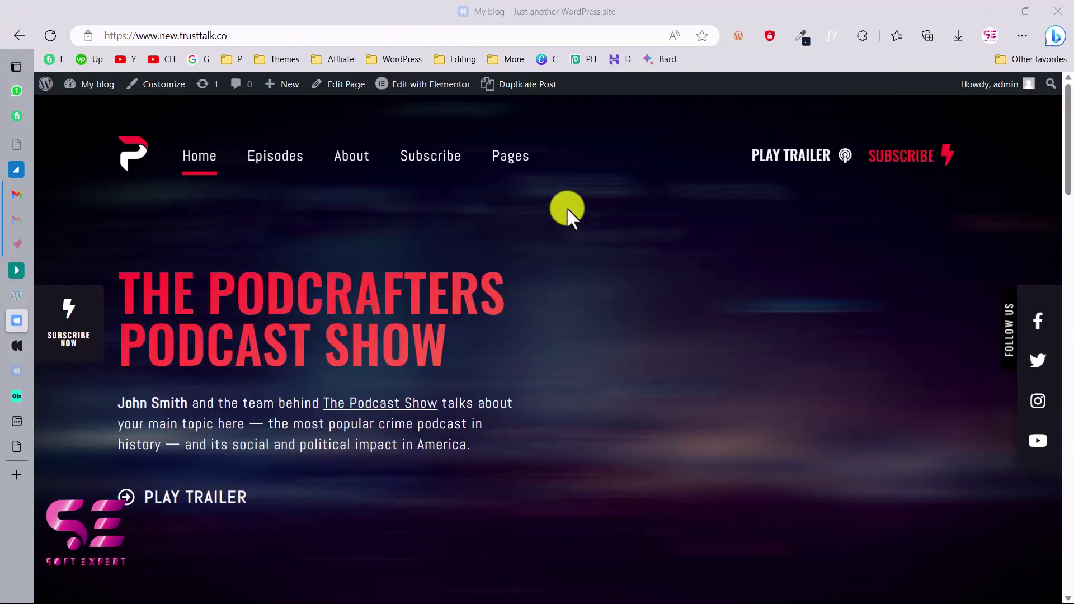
Open the Header – Podcrafter template in Elementor and select its site logo widget.
{"action": "mouse_move", "coordinate": [440, 87]}
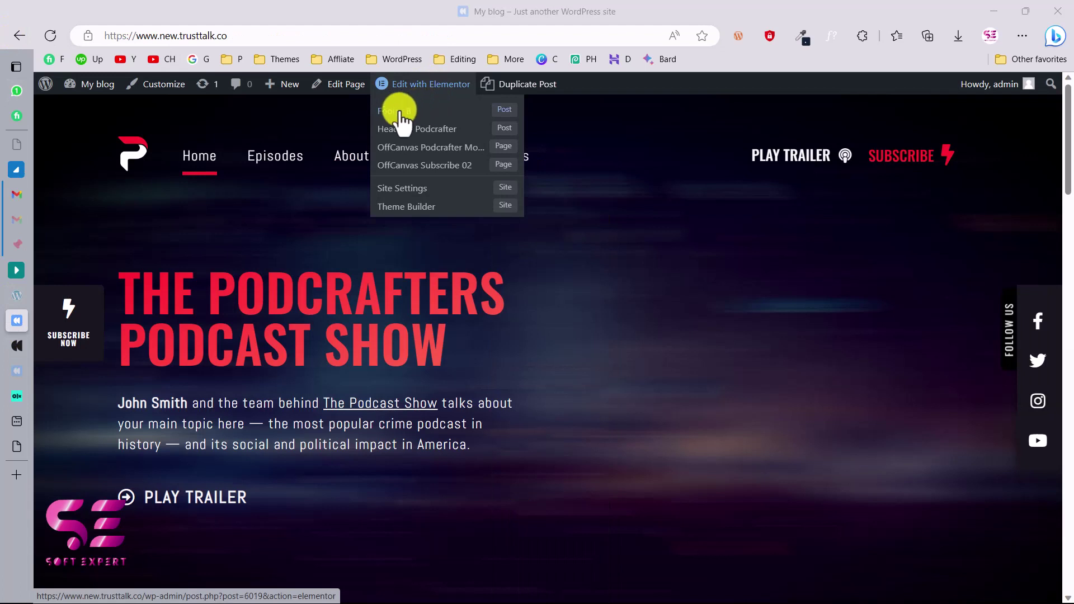
{"action": "left_click", "coordinate": [411, 135]}
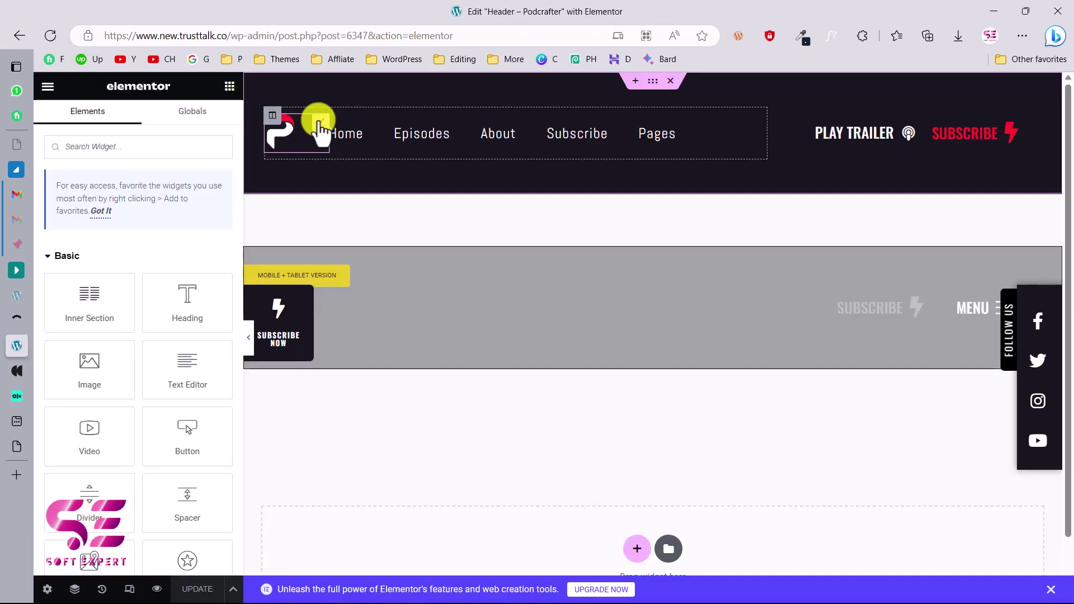
{"action": "left_click", "coordinate": [320, 128]}
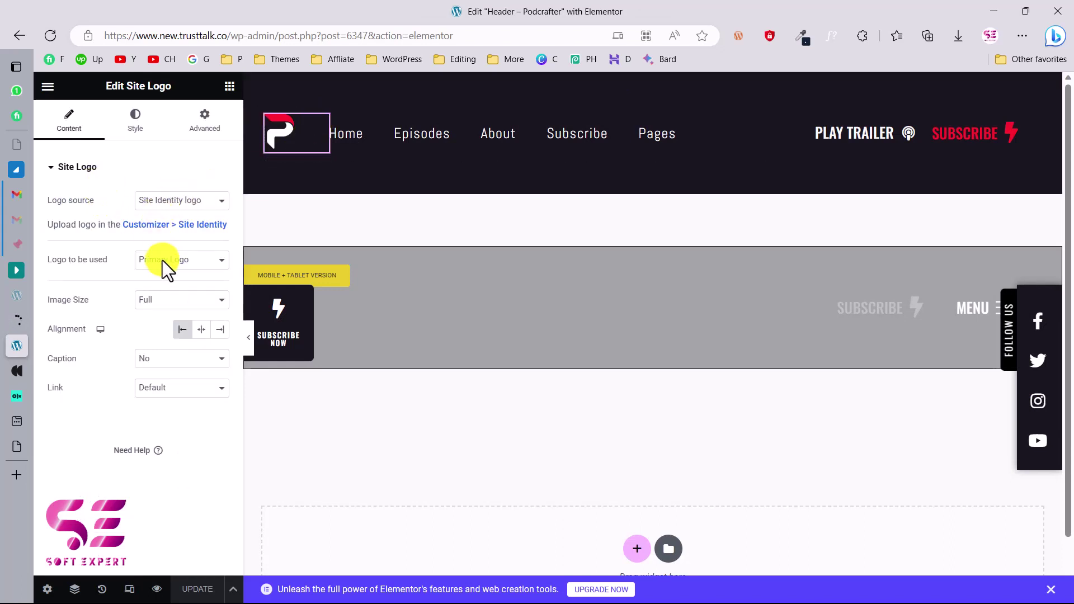
Check the header Nav Menu's menu options, keeping Main Menu assigned.
{"action": "left_click", "coordinate": [348, 137]}
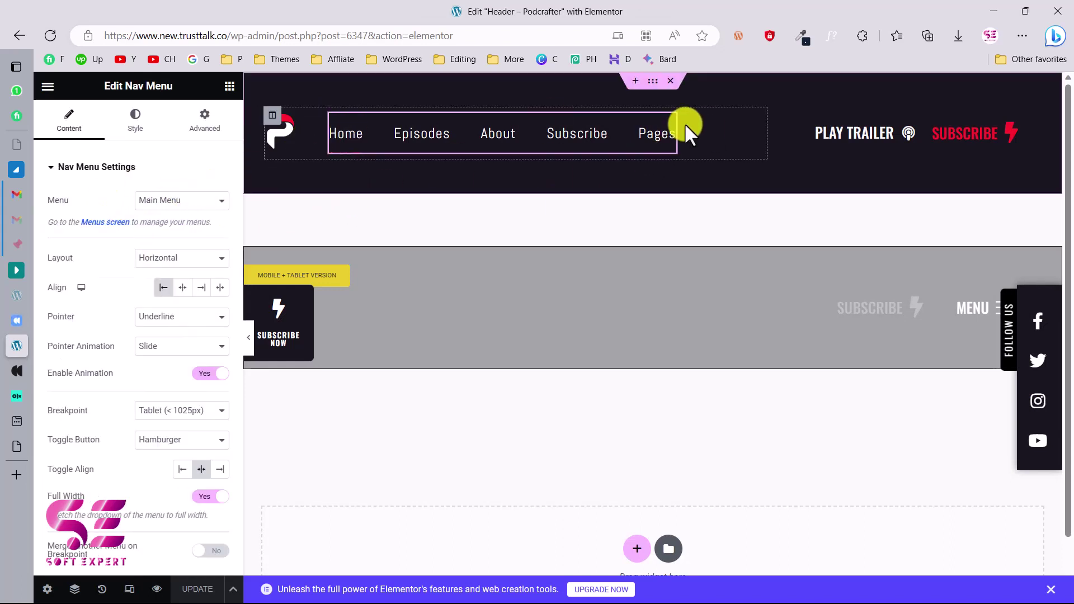
{"action": "left_click", "coordinate": [184, 202]}
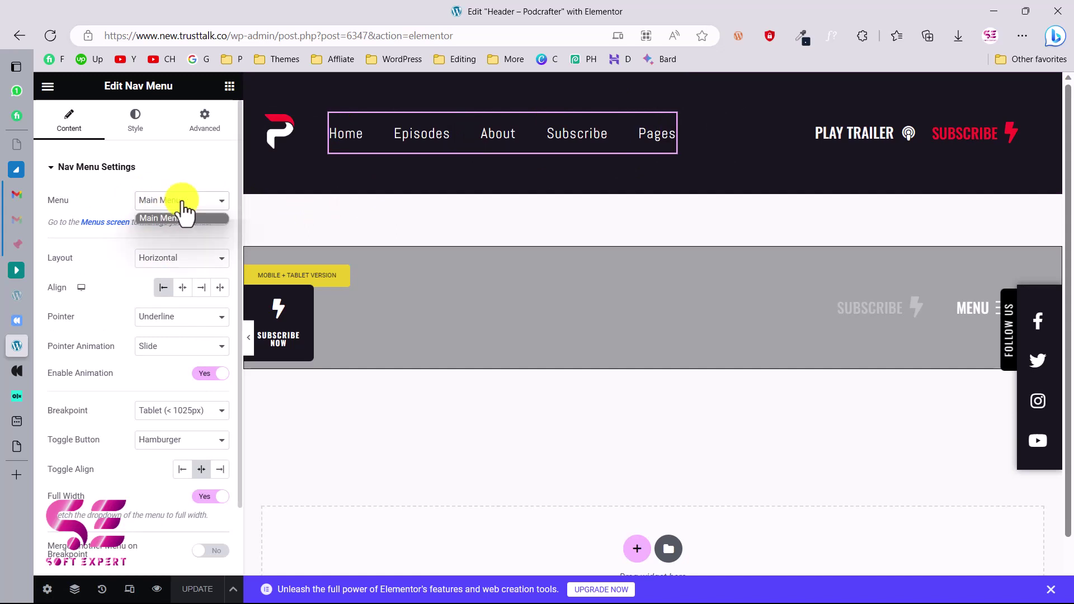
{"action": "left_click", "coordinate": [207, 203]}
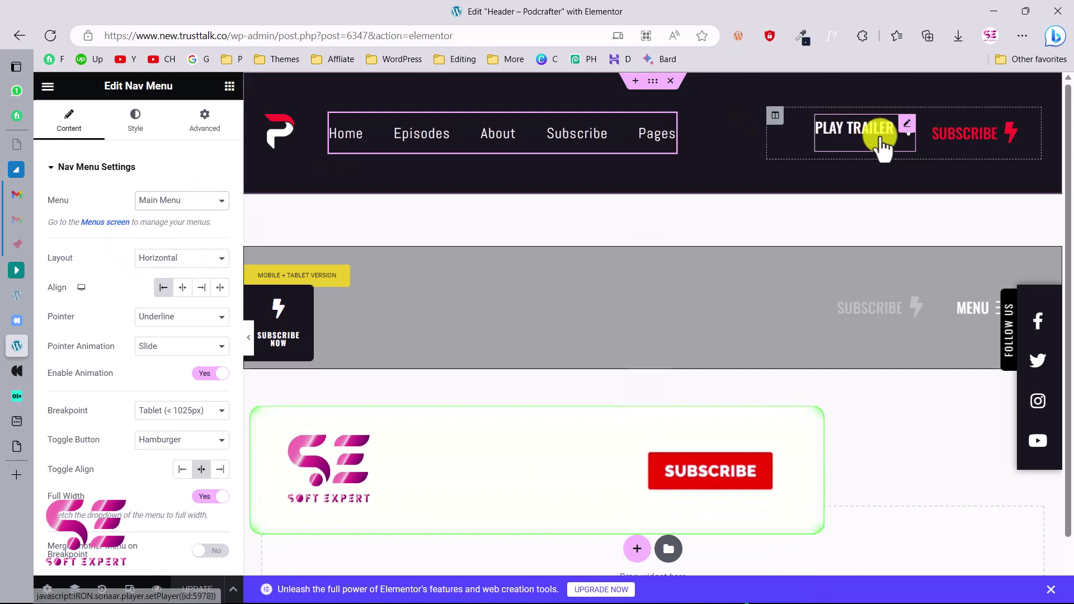
Inspect the Play Trailer button and the Subscribe Now off-canvas panel, then close the panel.
{"action": "left_click", "coordinate": [908, 127]}
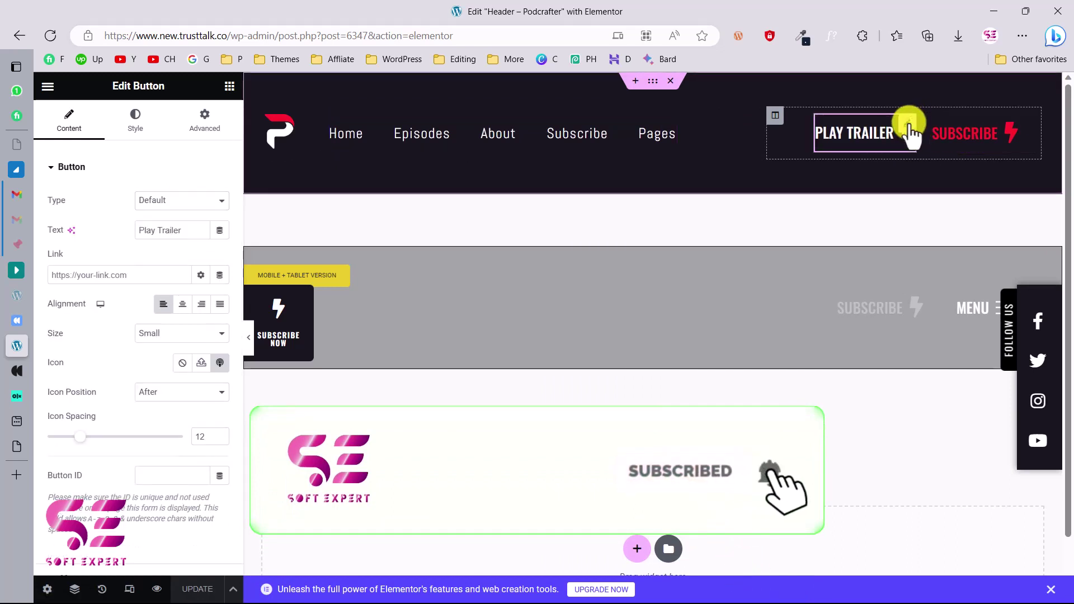
{"action": "scroll", "coordinate": [156, 347], "scroll_direction": "down", "scroll_amount": 2}
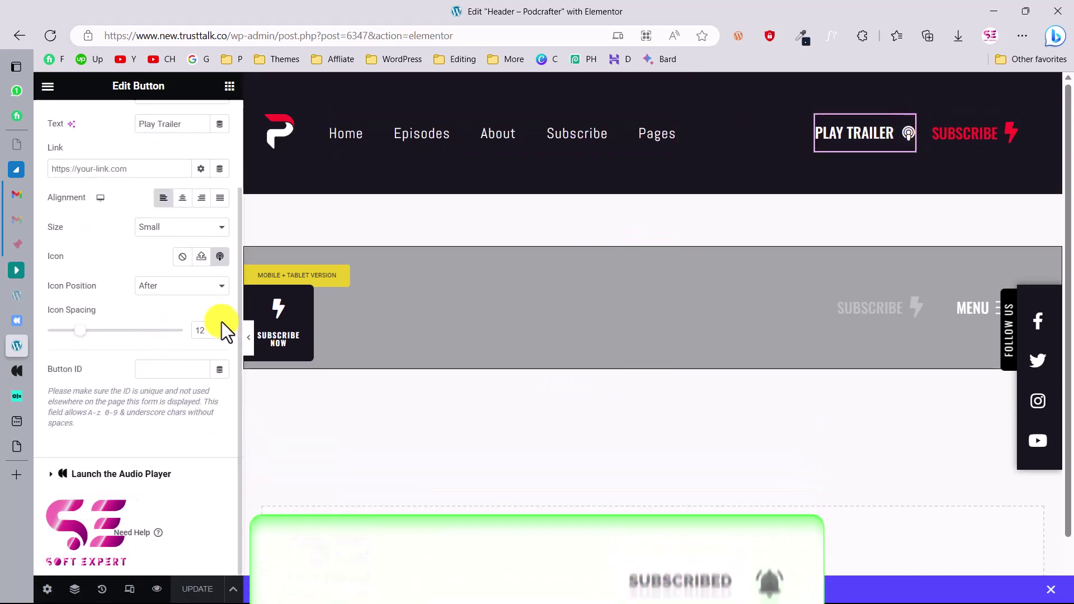
{"action": "left_click", "coordinate": [308, 306]}
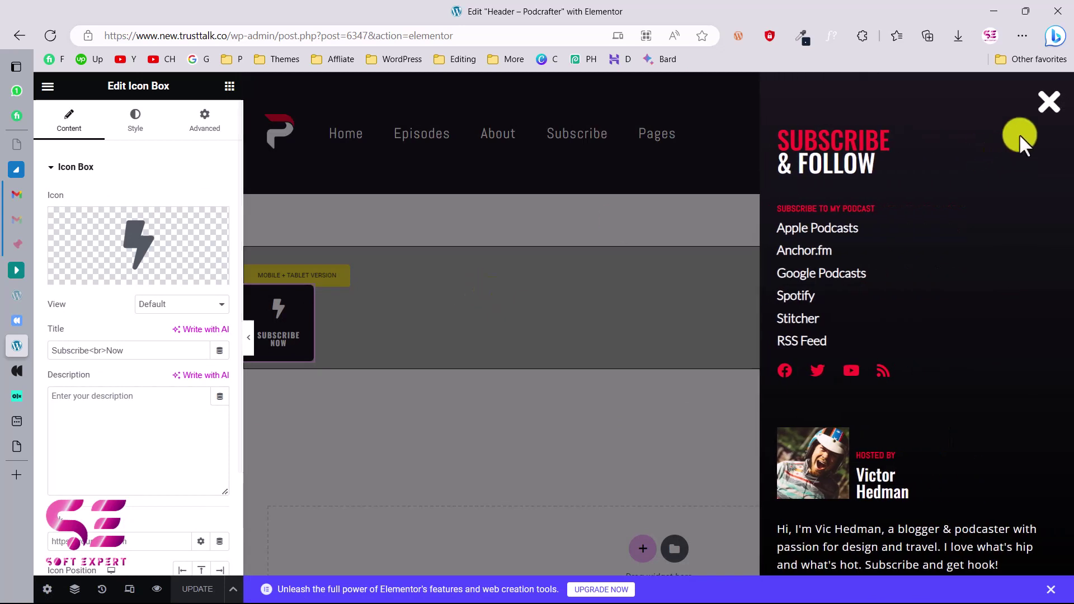
{"action": "left_click", "coordinate": [621, 237]}
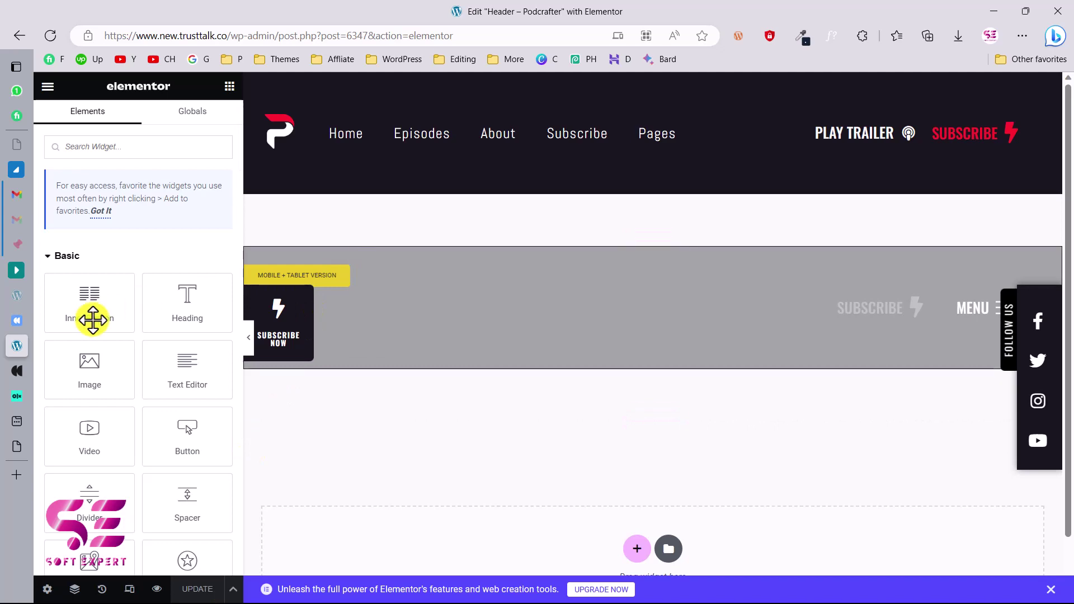
Scroll through the Sonaar Theme Options General Settings, then go back to the live home page tab.
{"action": "mouse_move", "coordinate": [35, 291]}
{"action": "left_click", "coordinate": [47, 327]}
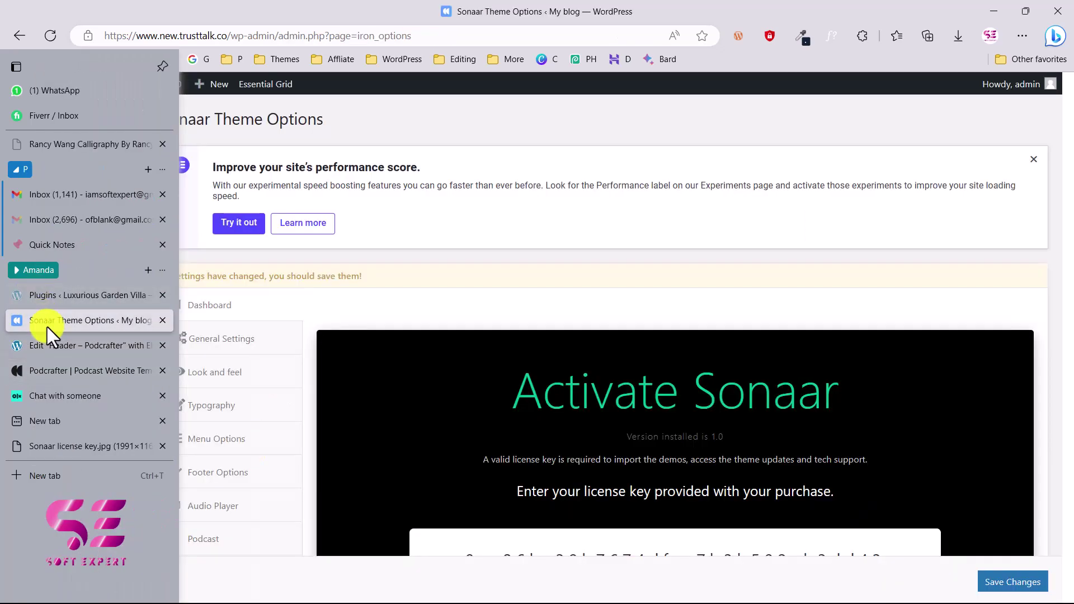
{"action": "scroll", "coordinate": [325, 273], "scroll_direction": "down", "scroll_amount": 2}
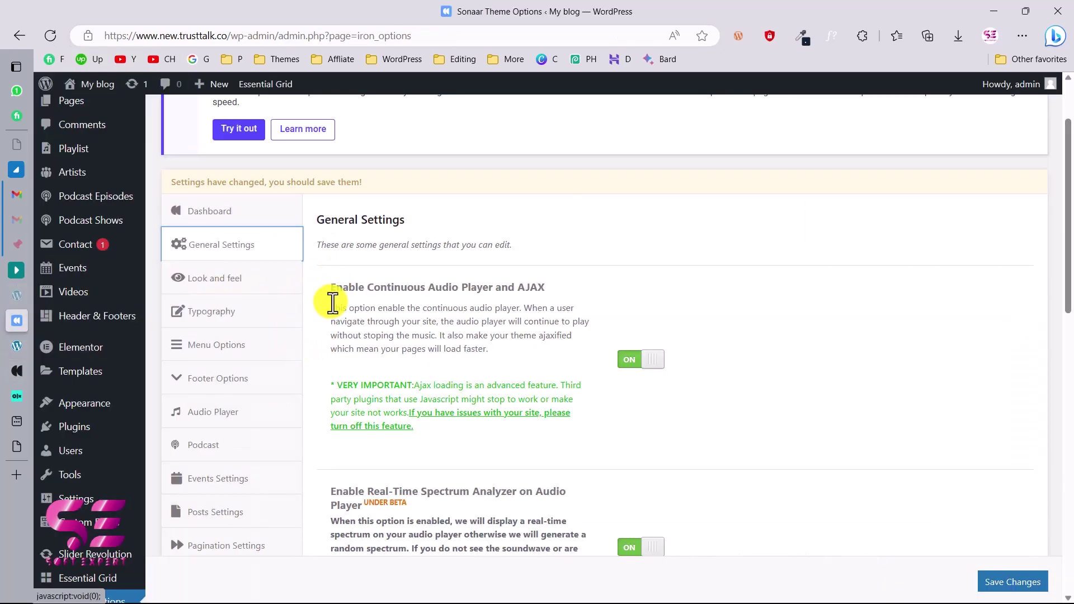
{"action": "scroll", "coordinate": [333, 303], "scroll_direction": "up", "scroll_amount": 1}
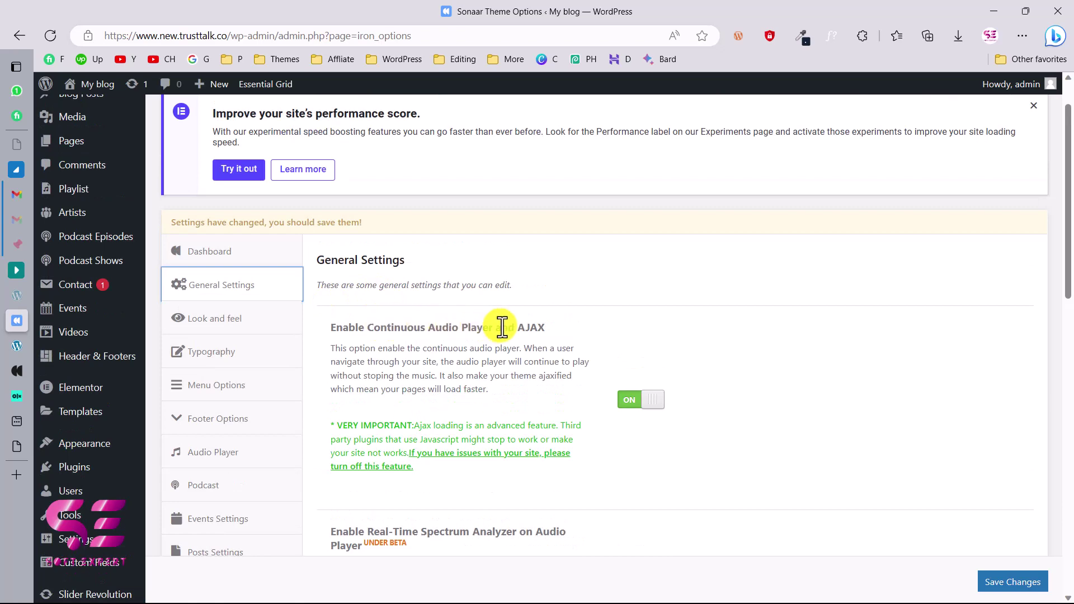
{"action": "scroll", "coordinate": [386, 363], "scroll_direction": "down", "scroll_amount": 2}
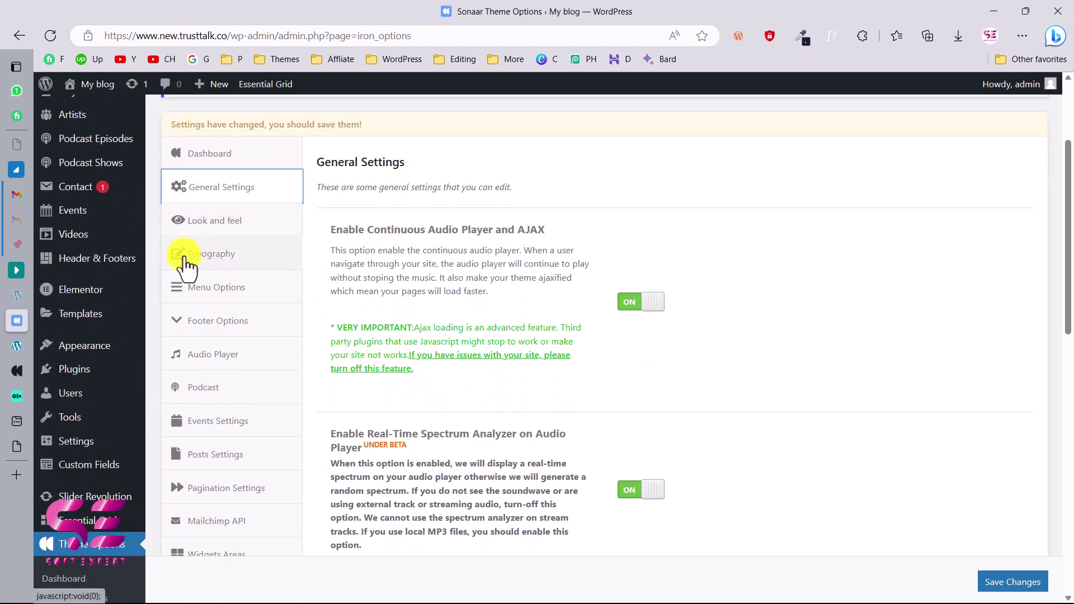
{"action": "scroll", "coordinate": [240, 291], "scroll_direction": "down", "scroll_amount": 2}
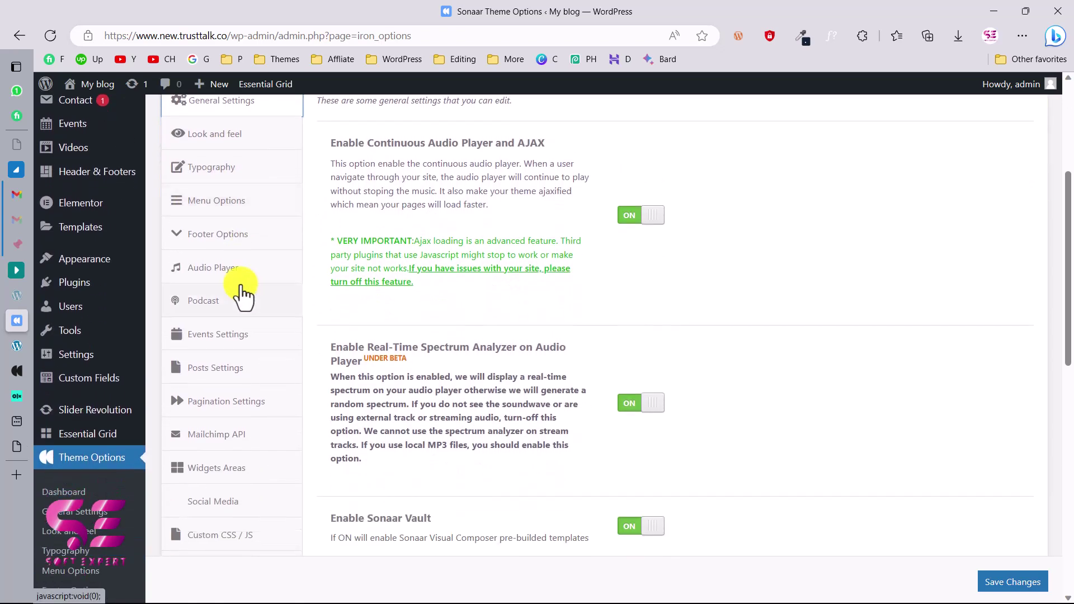
{"action": "scroll", "coordinate": [252, 282], "scroll_direction": "down", "scroll_amount": 3}
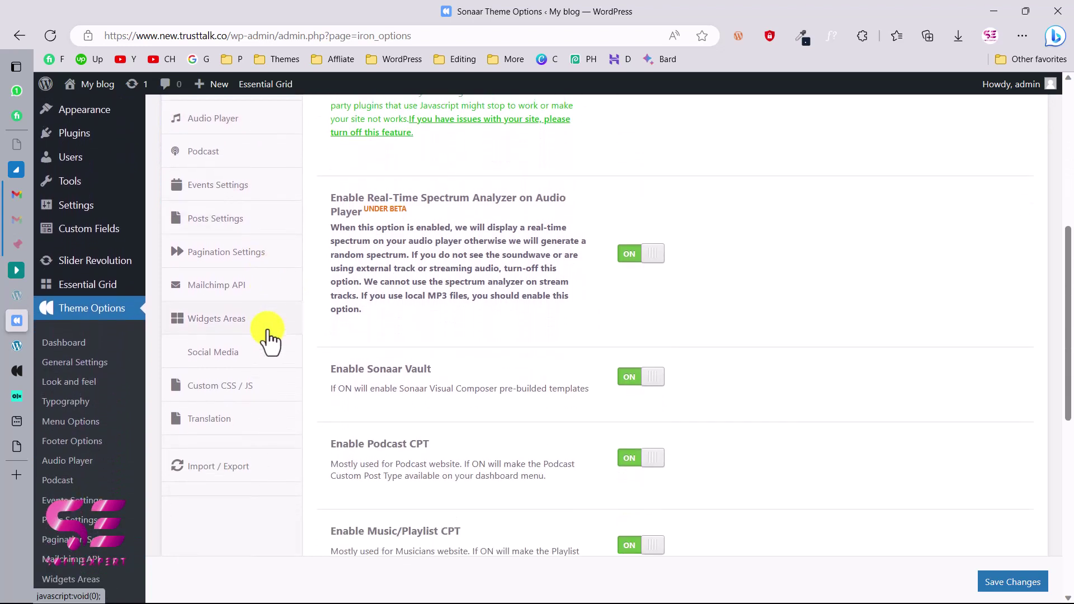
{"action": "scroll", "coordinate": [269, 338], "scroll_direction": "up", "scroll_amount": 2}
{"action": "scroll", "coordinate": [269, 339], "scroll_direction": "up", "scroll_amount": 2}
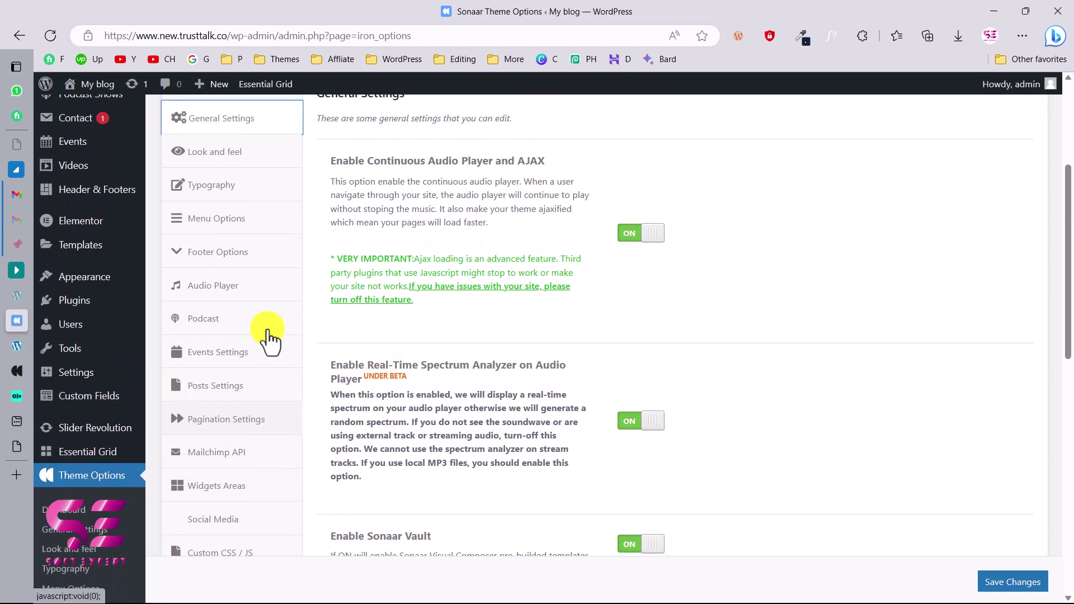
{"action": "scroll", "coordinate": [269, 339], "scroll_direction": "up", "scroll_amount": 5}
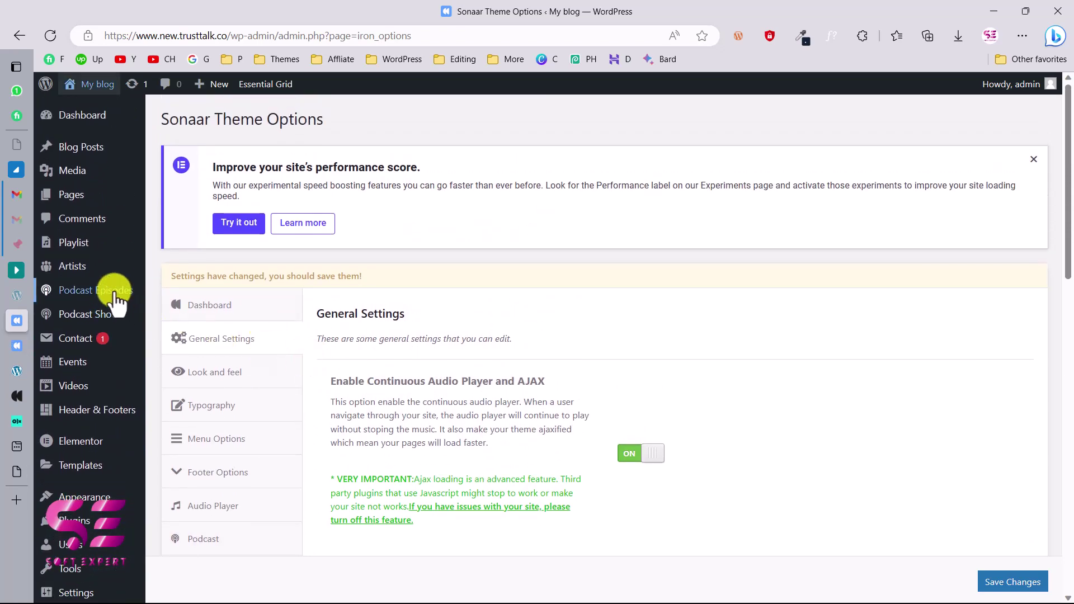
{"action": "mouse_move", "coordinate": [114, 290]}
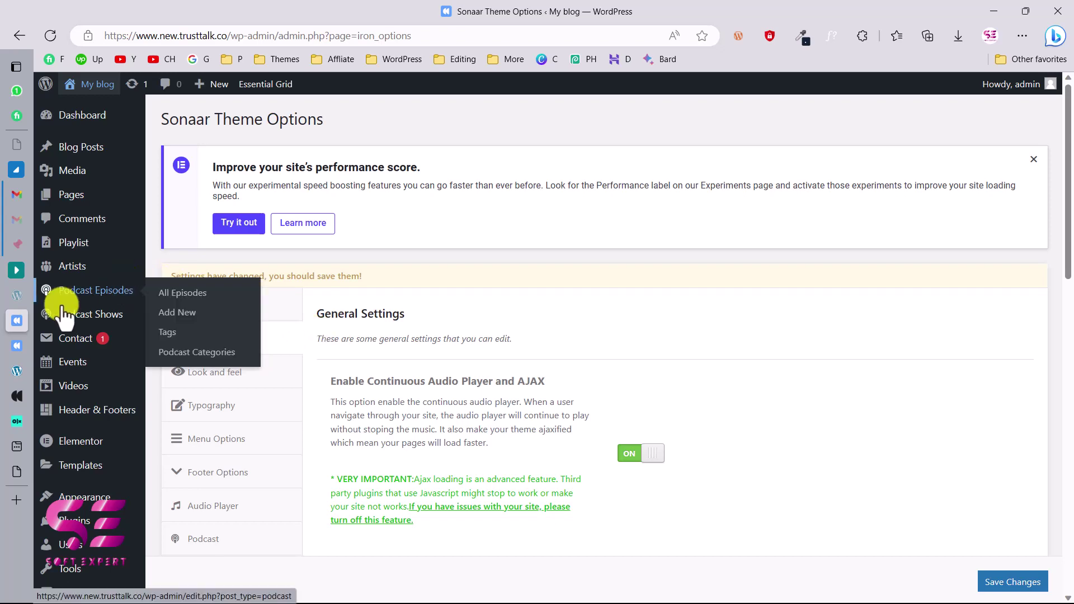
{"action": "left_click", "coordinate": [17, 344]}
Scroll down the live home page to the podcast player logos.
{"action": "scroll", "coordinate": [291, 295], "scroll_direction": "down", "scroll_amount": 10}
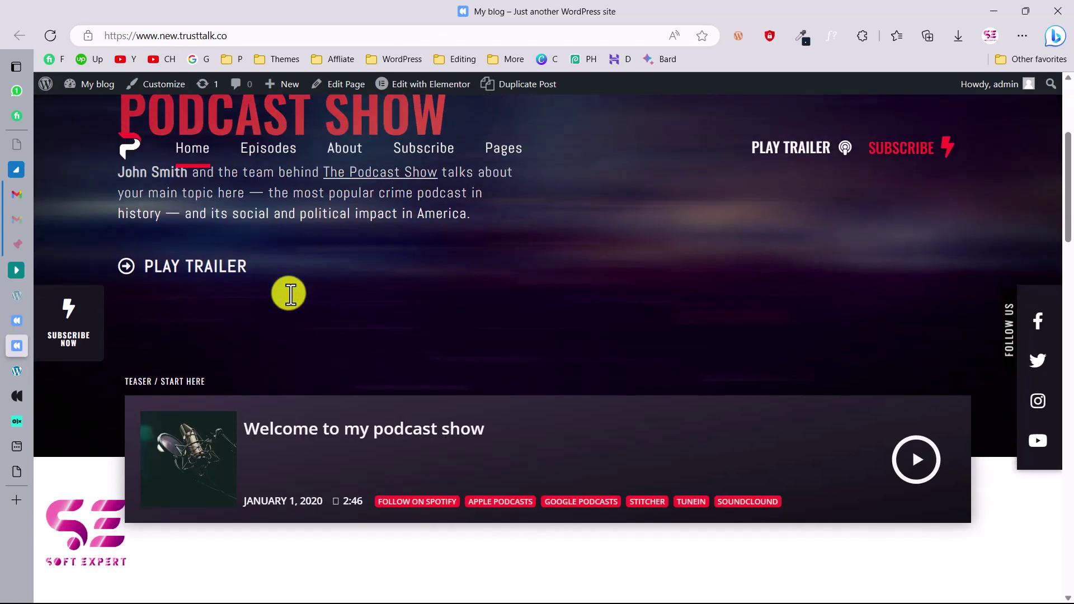
{"action": "scroll", "coordinate": [290, 295], "scroll_direction": "down", "scroll_amount": 10}
{"action": "scroll", "coordinate": [377, 384], "scroll_direction": "down", "scroll_amount": 7}
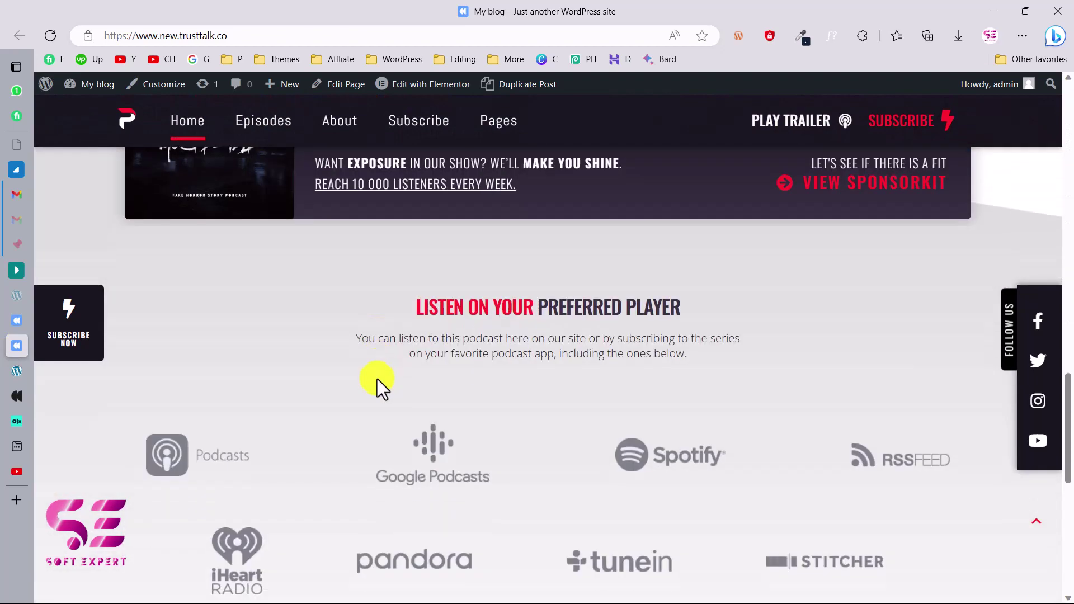
Switch to the YouTube channel's Videos tab and scroll through the WordPress tutorial uploads.
{"action": "left_click", "coordinate": [17, 472]}
{"action": "scroll", "coordinate": [347, 447], "scroll_direction": "down", "scroll_amount": 5}
{"action": "scroll", "coordinate": [346, 447], "scroll_direction": "down", "scroll_amount": 15}
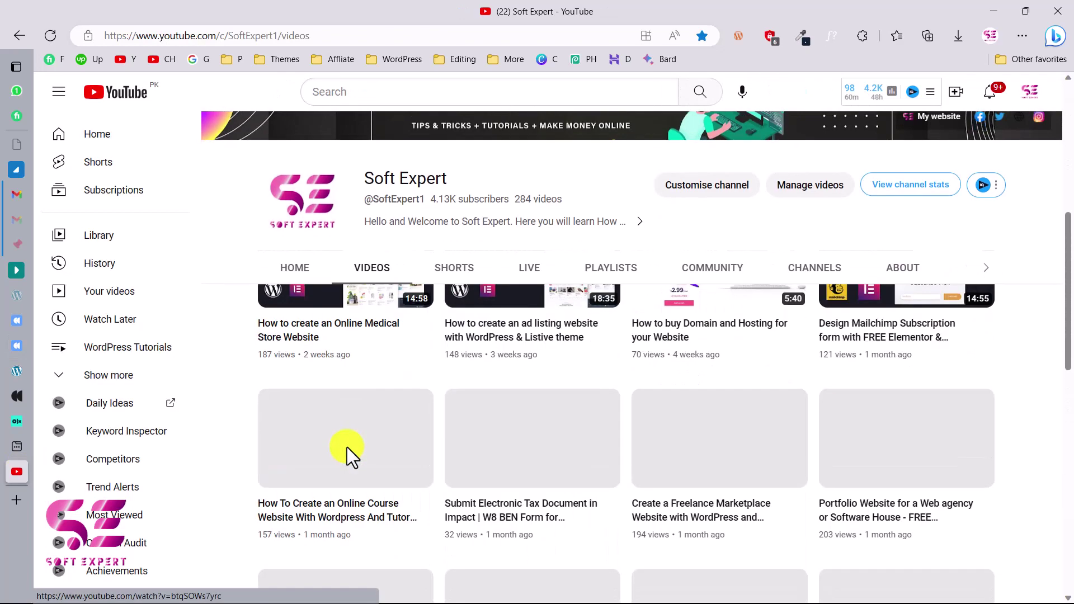